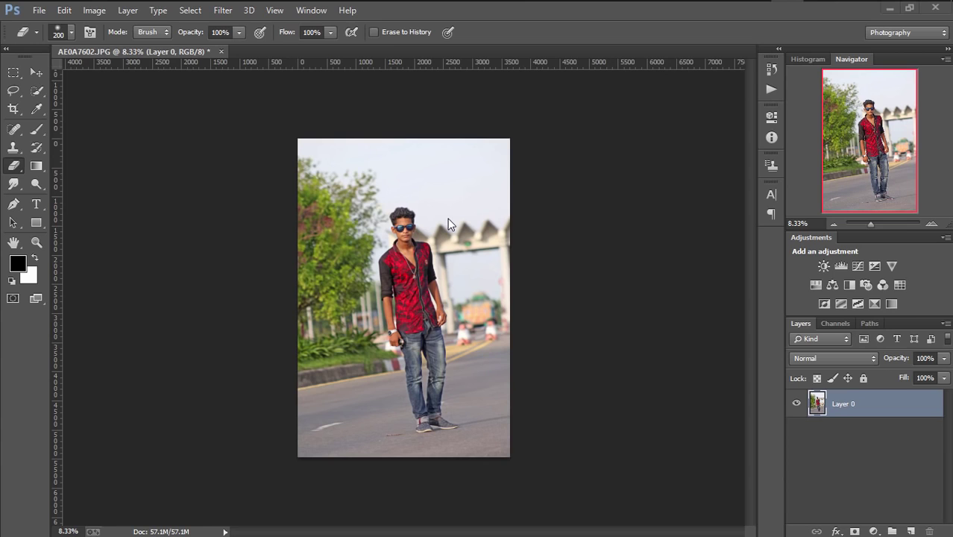
Apply Shadows/Highlights to the street photo with Shadows Amount 0% and Tonal Width 30%.
click(94, 9)
mouse_move(115, 46)
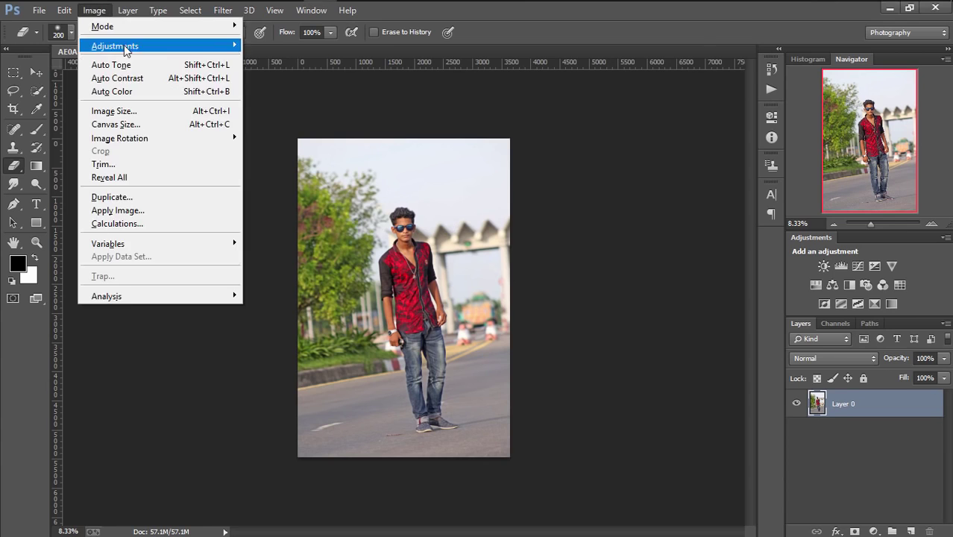
click(285, 276)
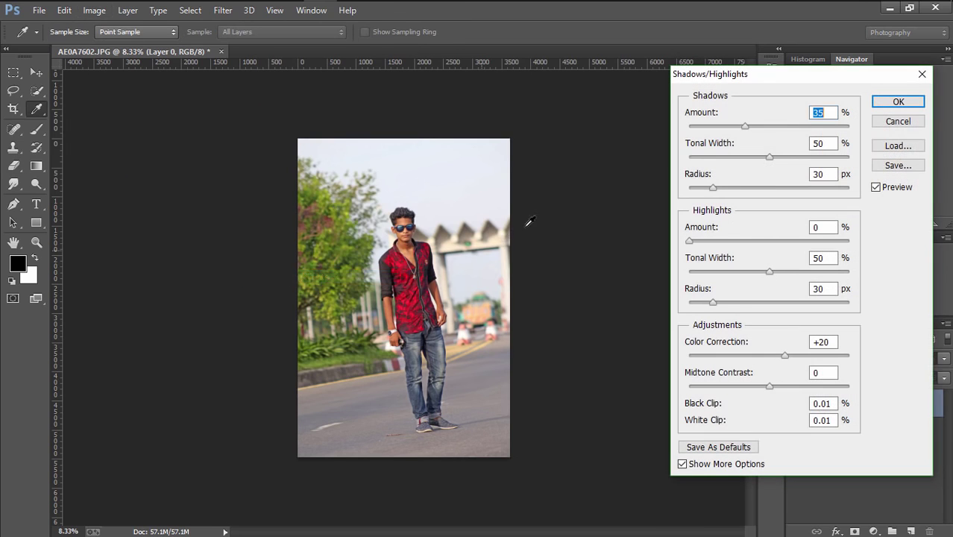
drag(709, 126, 677, 133)
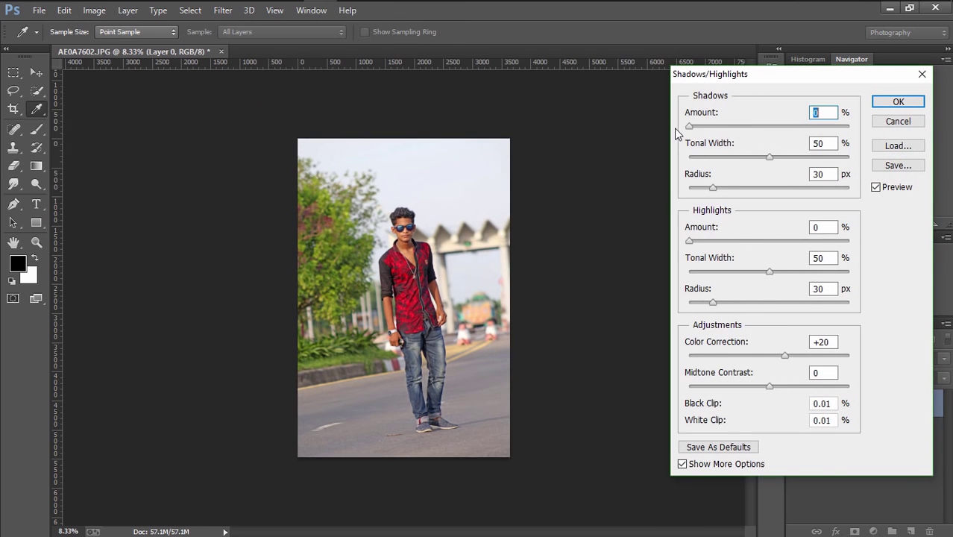
drag(741, 157, 709, 158)
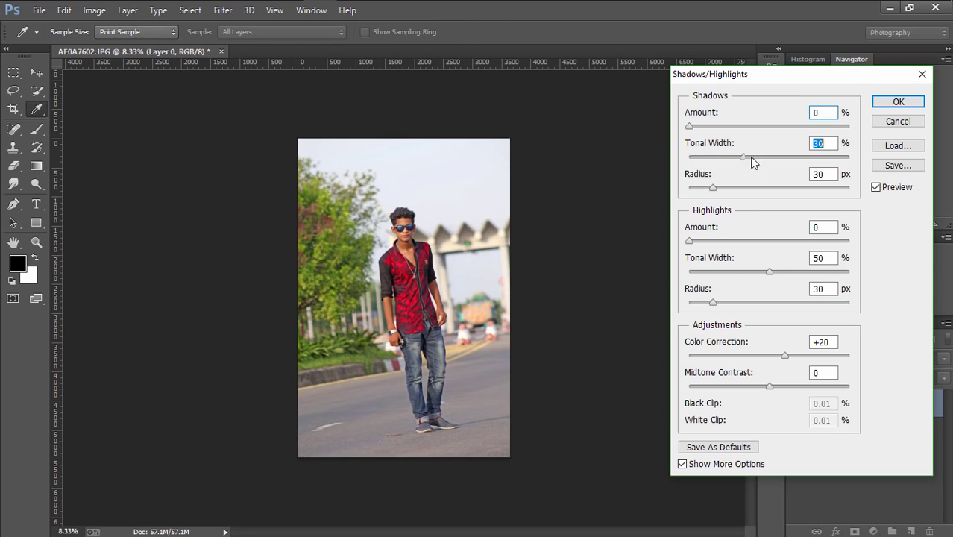
click(897, 101)
Zoom in and start a Quick Selection over the man's hair and sunglasses.
key(e)
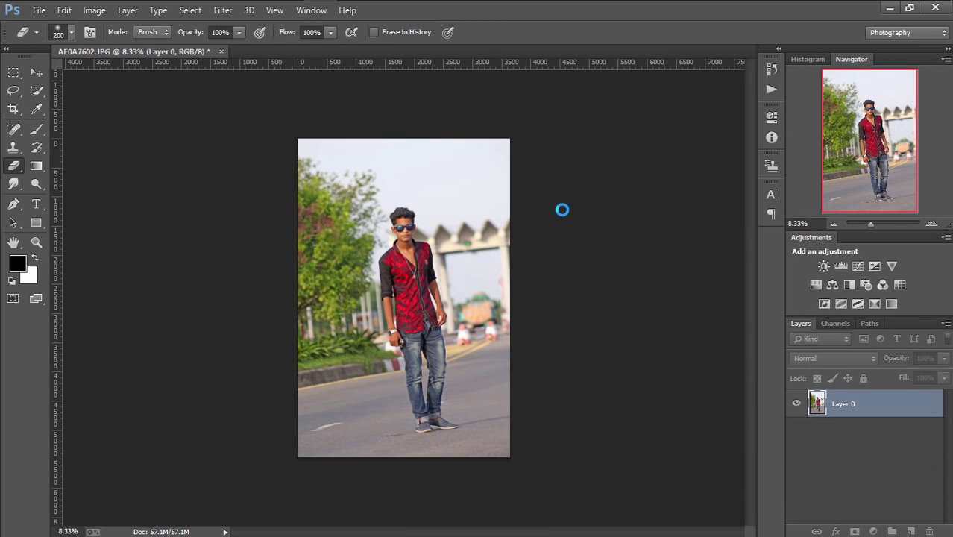
scroll(556, 209, up, 1)
scroll(556, 209, up, 2)
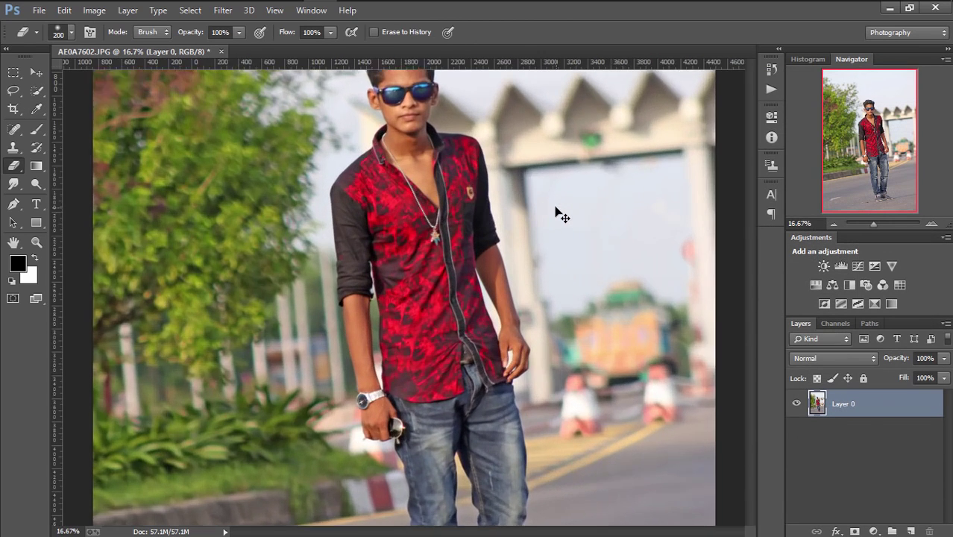
scroll(556, 211, up, 1)
scroll(556, 210, up, 1)
scroll(556, 210, up, 2)
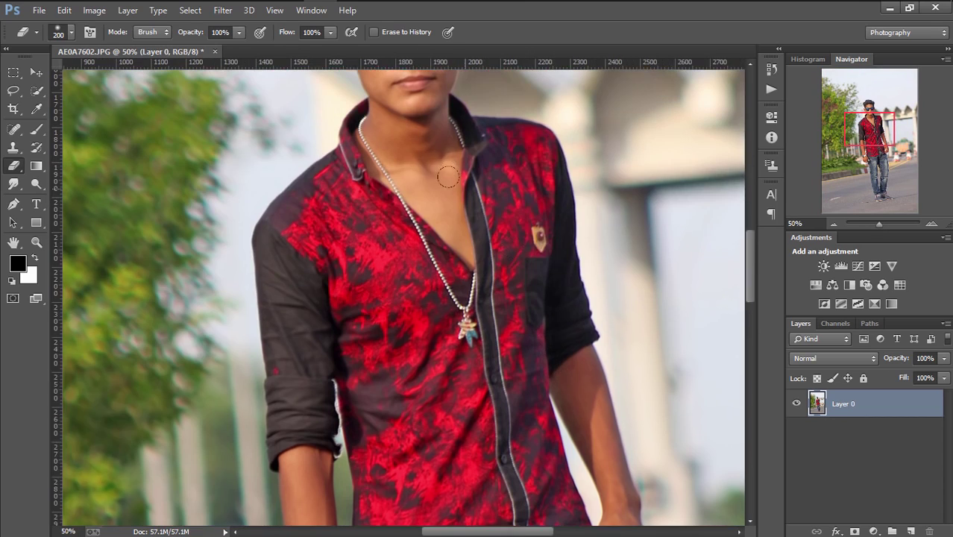
scroll(556, 211, up, 2)
scroll(556, 210, up, 2)
key(w)
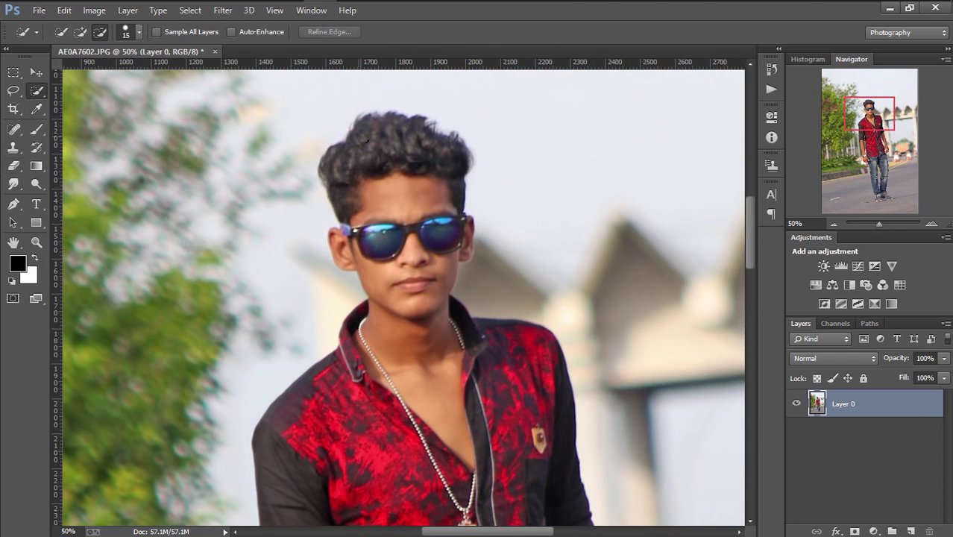
mouse_move(395, 149)
mouse_down()
mouse_move(422, 246)
mouse_move(268, 340)
mouse_up()
Extend the selection over his shoulder, shirt, arms and down the jeans.
scroll(448, 246, down, 2)
drag(313, 306, 447, 373)
scroll(413, 224, down, 2)
drag(388, 224, 463, 321)
scroll(442, 168, down, 2)
key(bracketright)
key(bracketright)
key(bracketright)
drag(436, 287, 443, 400)
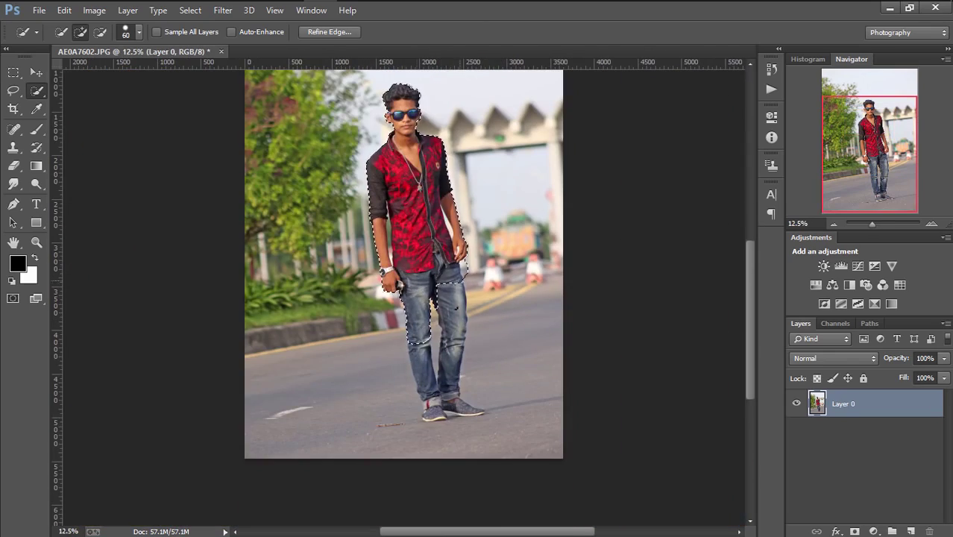
Add both shoes to the selection and touch up edges with a smaller brush.
scroll(443, 400, up, 2)
drag(537, 365, 612, 302)
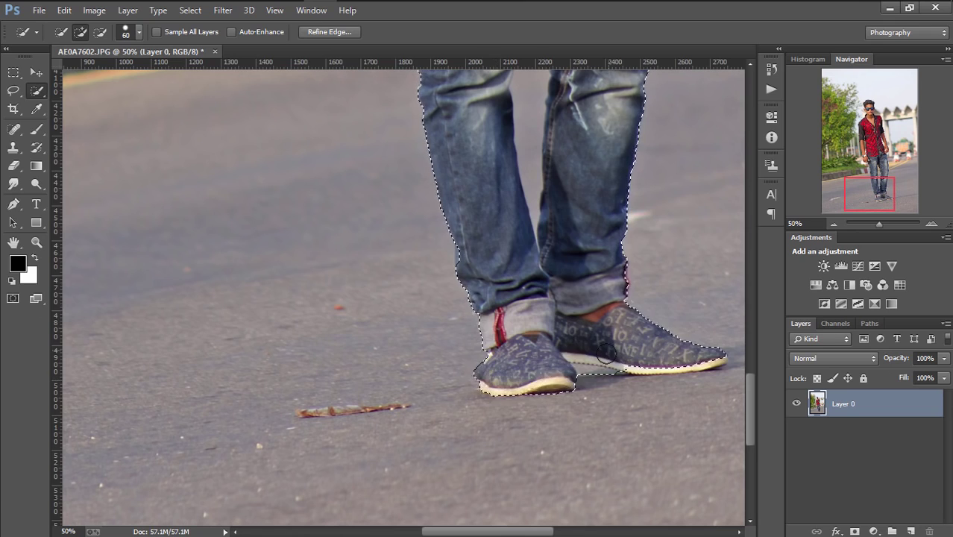
scroll(611, 301, up, 3)
key(bracketleft)
key(bracketleft)
key(bracketleft)
drag(517, 144, 522, 295)
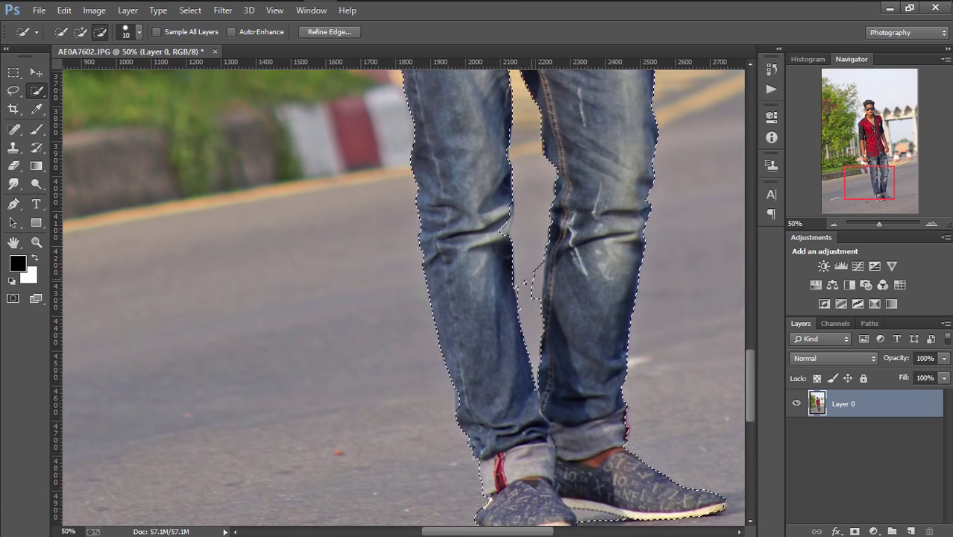
Fine-tune the selection in add and subtract modes, excluding the road between his legs.
scroll(467, 252, up, 5)
scroll(467, 252, right, 3)
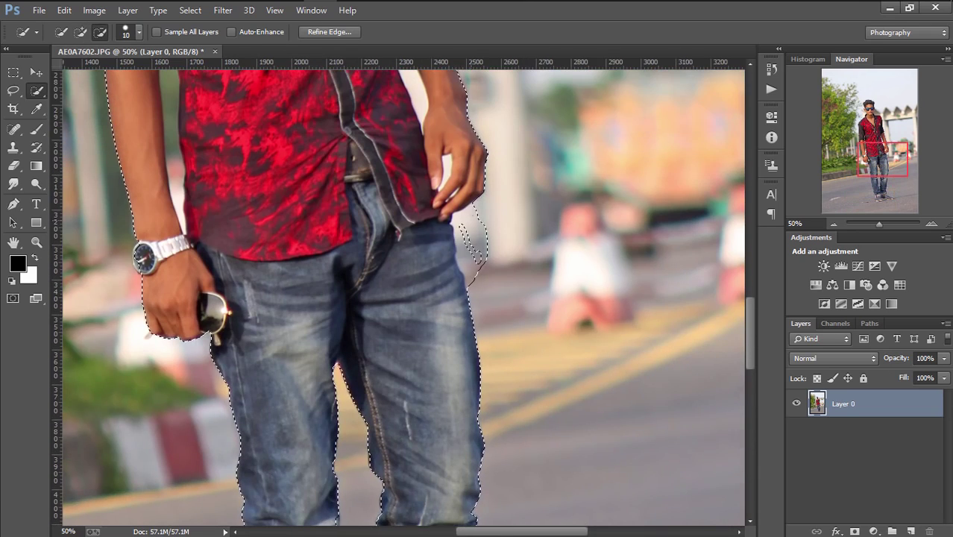
scroll(467, 252, up, 2)
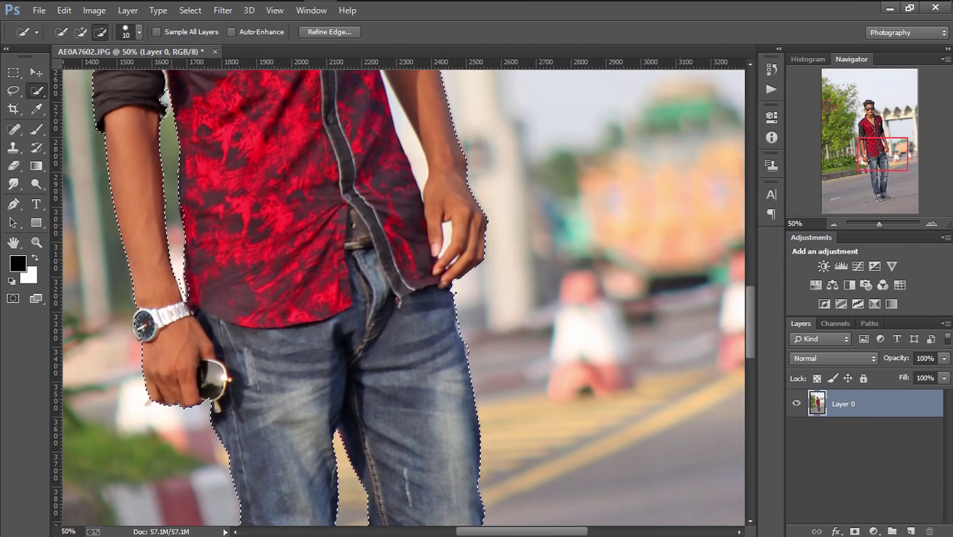
scroll(402, 298, up, 1)
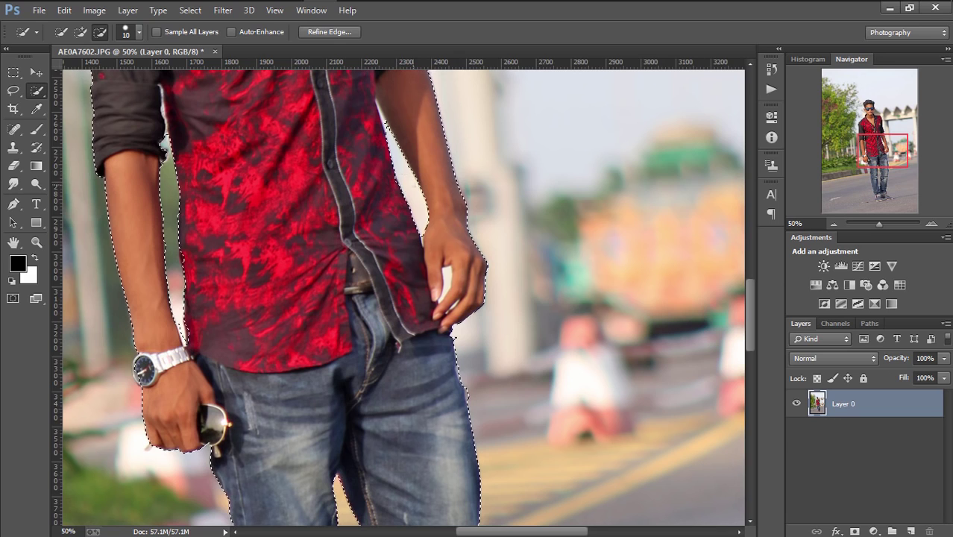
click(81, 32)
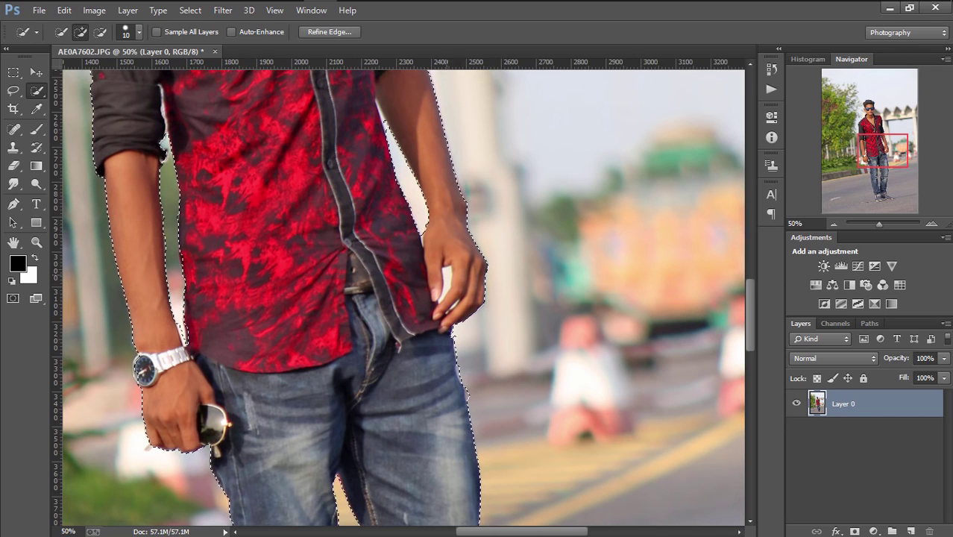
click(100, 32)
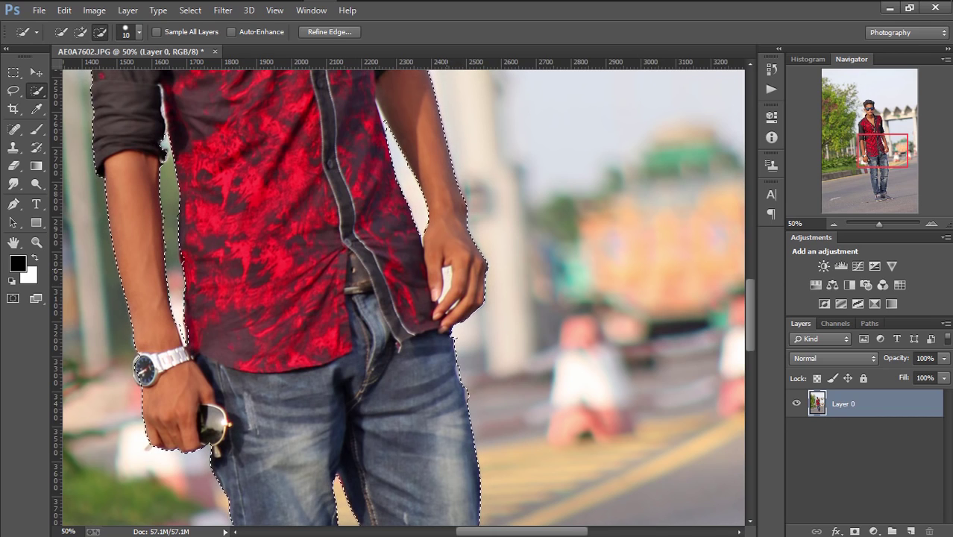
Add a layer mask to Layer 0 hiding the background around the man.
click(855, 532)
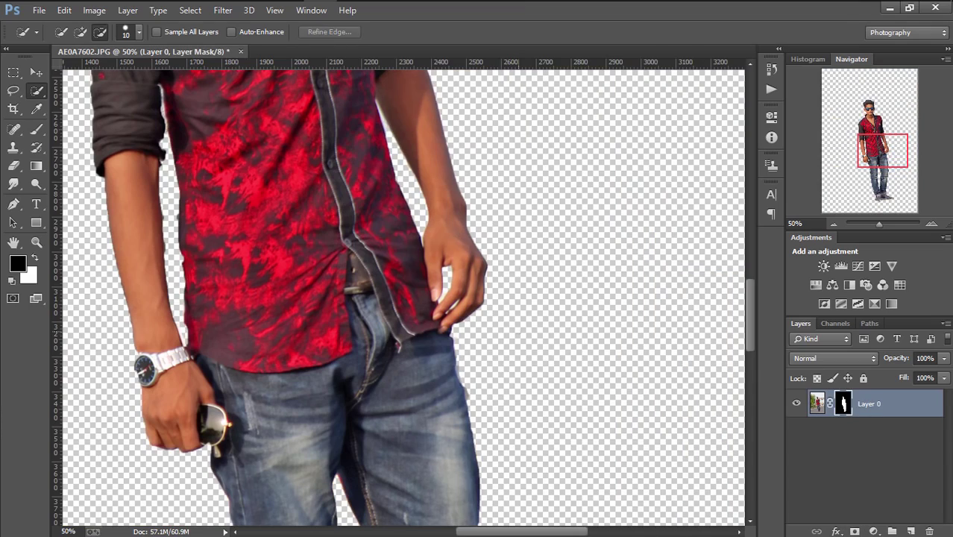
scroll(403, 298, down, 3)
scroll(403, 298, down, 3)
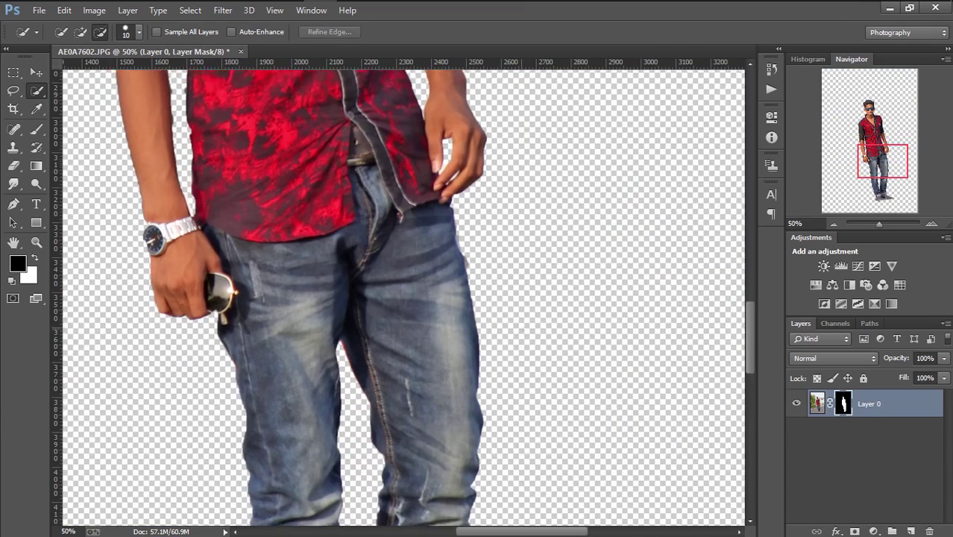
key(ctrl+minus)
key(ctrl+minus)
key(ctrl+minus)
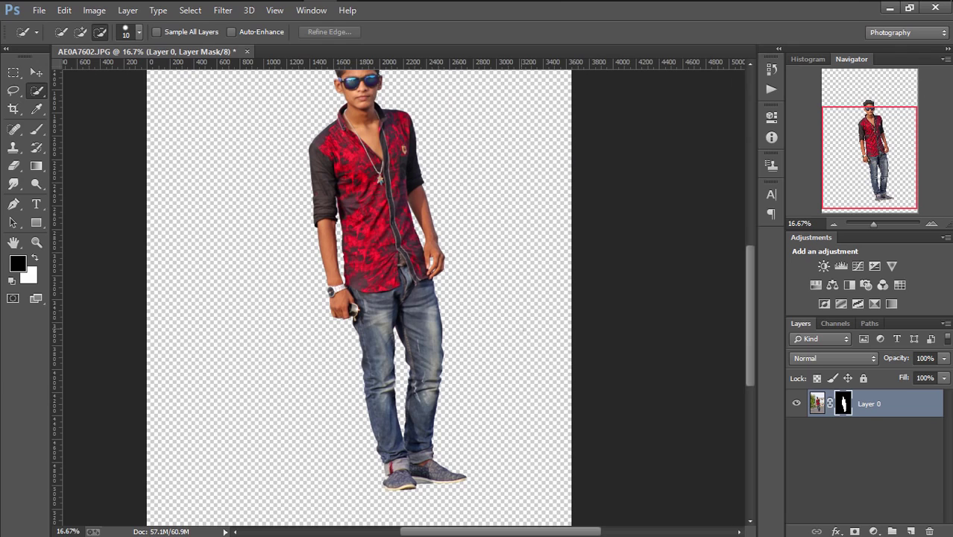
scroll(479, 246, up, 2)
Refine the mask edge along the man's hair with Refine Mask and confirm.
right_click(844, 404)
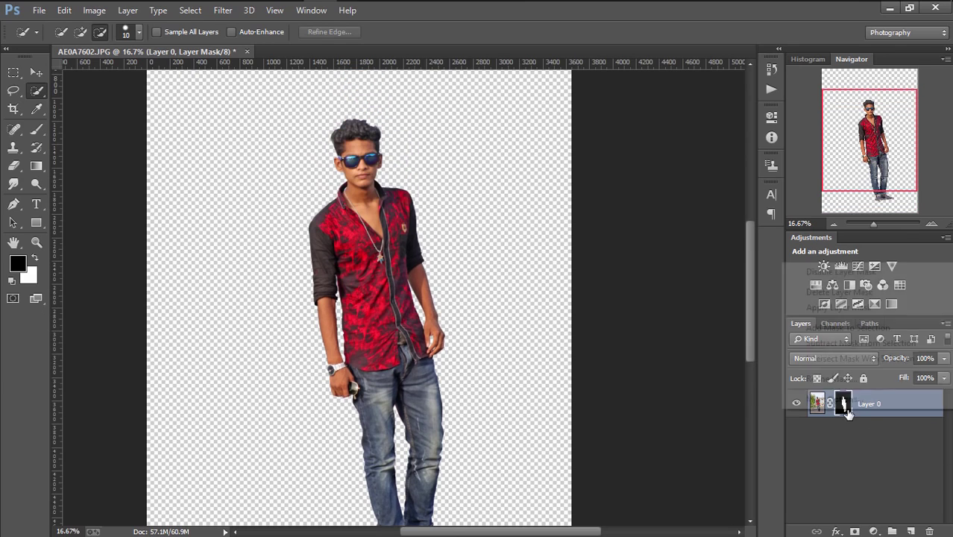
click(846, 378)
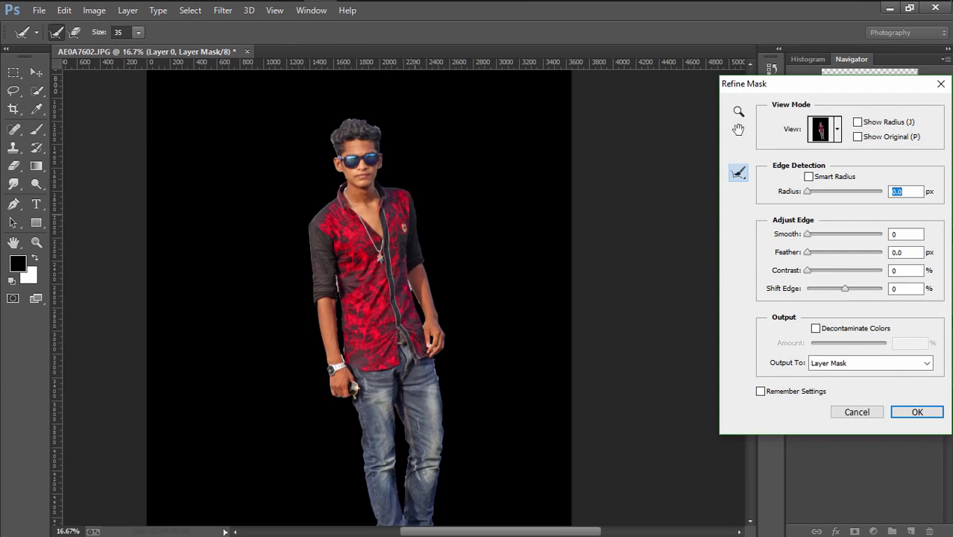
key(ctrl+plus)
key(ctrl+plus)
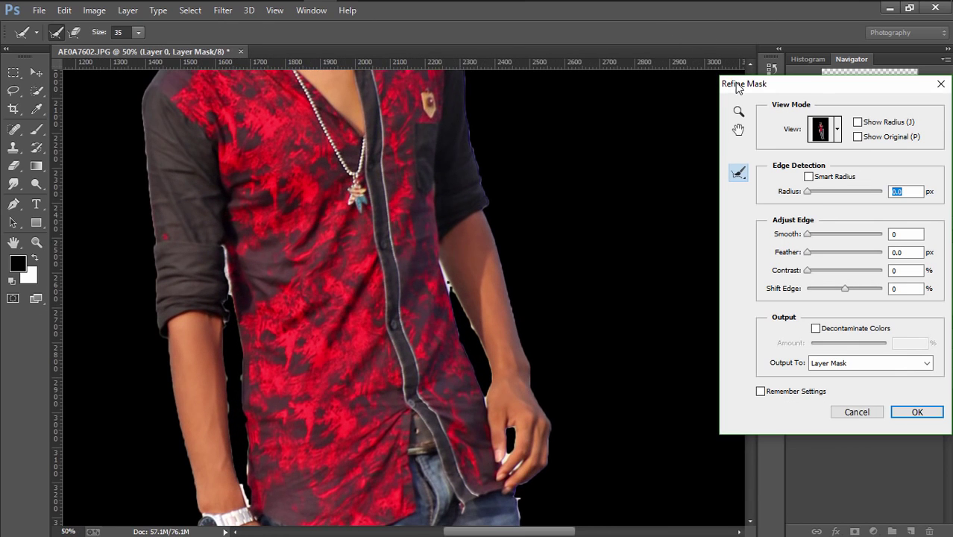
drag(737, 86, 808, 114)
mouse_move(749, 279)
mouse_down()
mouse_move(738, 215)
mouse_move(749, 210)
mouse_up()
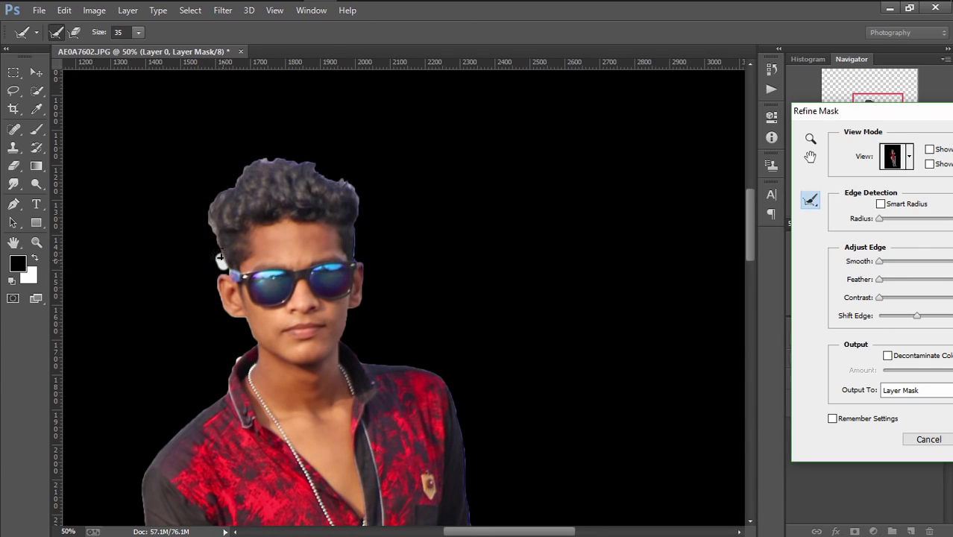
mouse_move(221, 258)
mouse_down()
mouse_move(209, 224)
mouse_move(218, 197)
mouse_move(263, 160)
mouse_move(288, 156)
mouse_move(308, 158)
mouse_move(354, 195)
mouse_move(360, 243)
mouse_up()
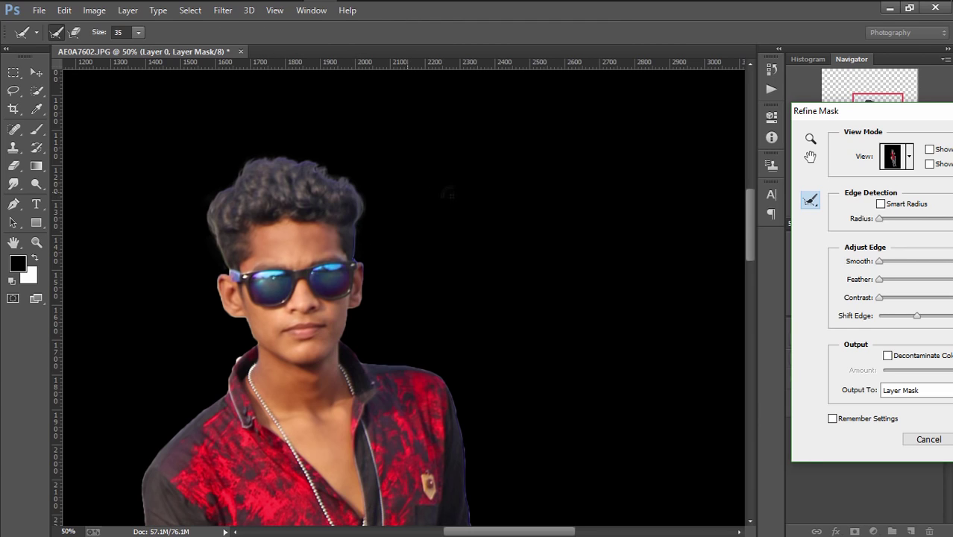
drag(830, 118, 609, 71)
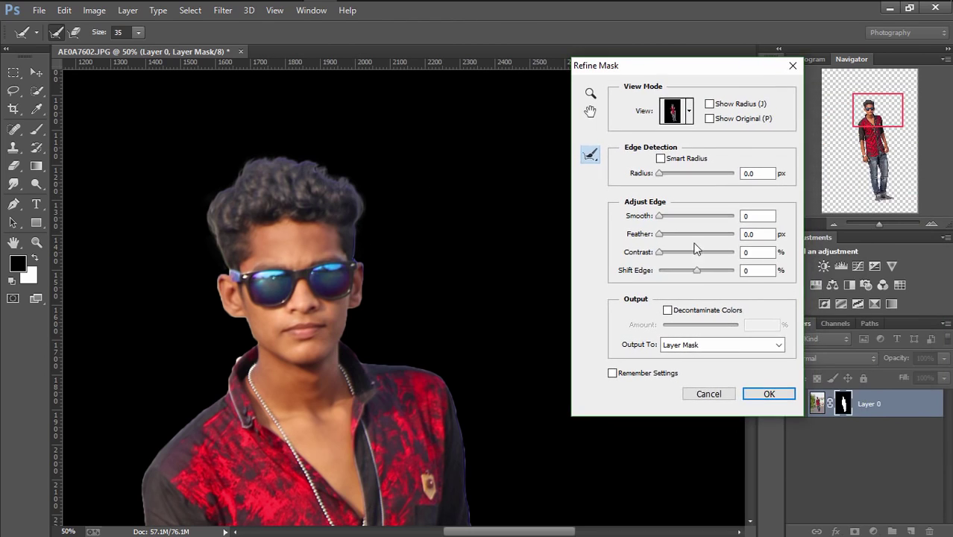
click(768, 394)
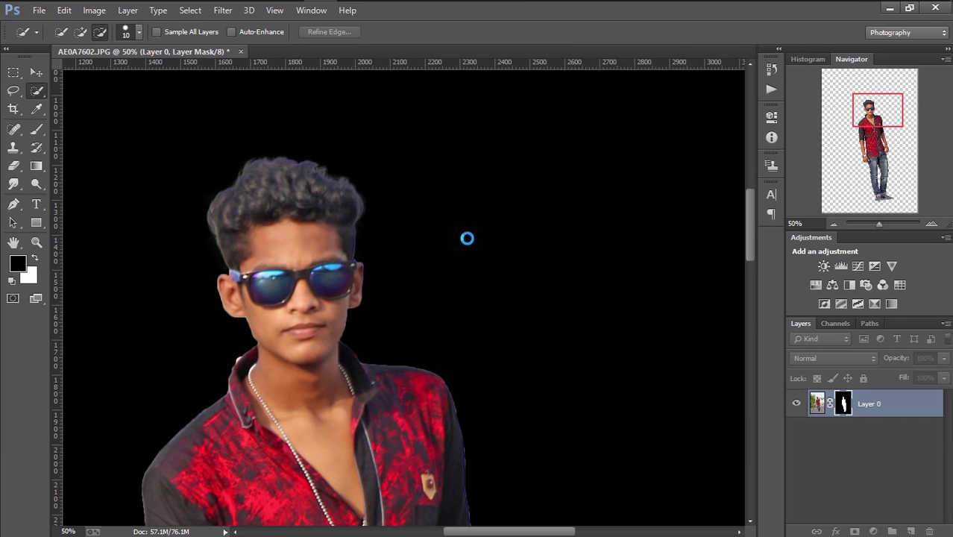
scroll(403, 299, down, 2)
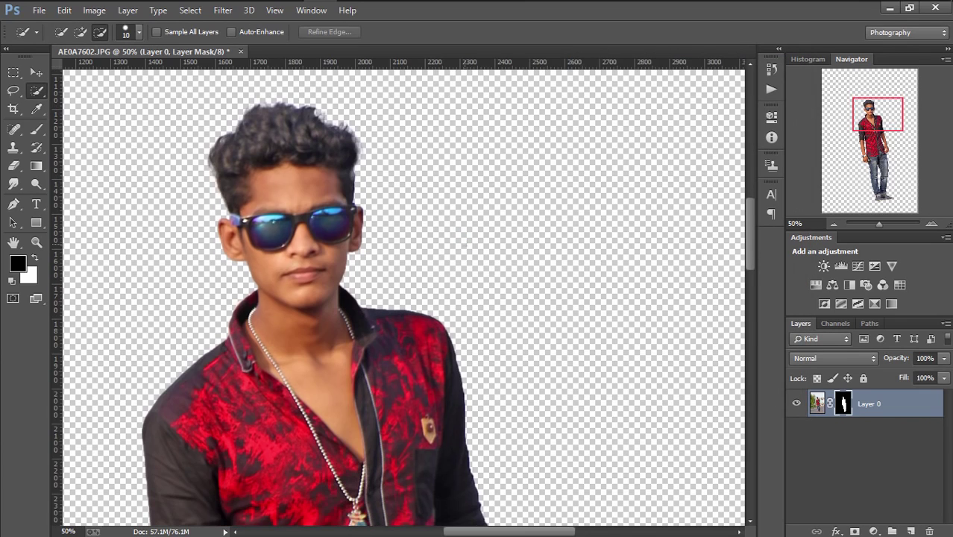
Duplicate Layer 0 as Layer 0 copy.
key(ctrl+minus)
key(ctrl+minus)
key(ctrl+minus)
key(ctrl+minus)
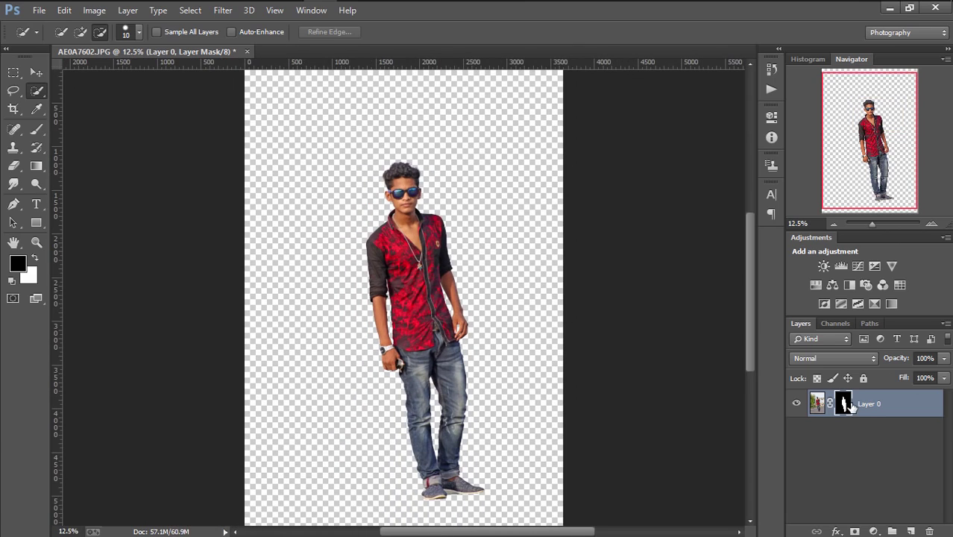
right_click(889, 411)
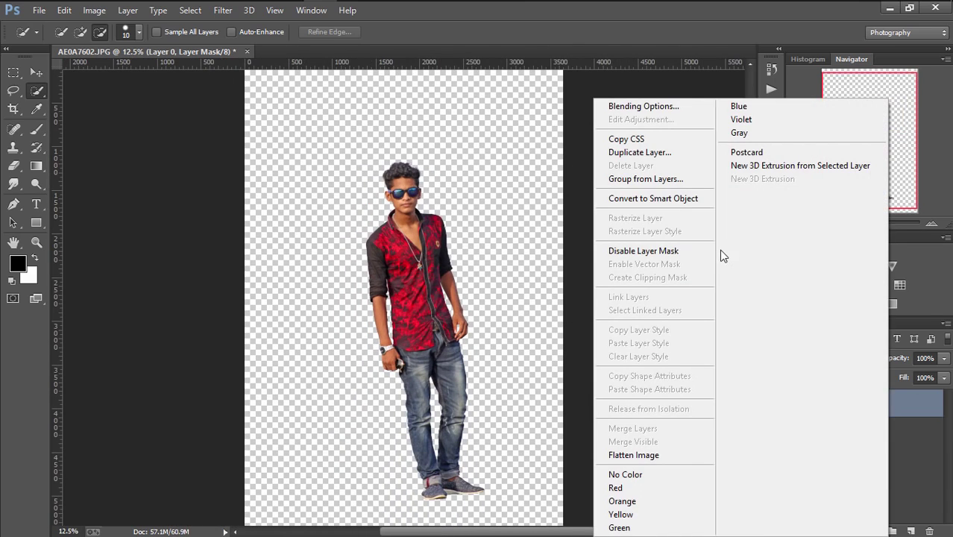
click(676, 155)
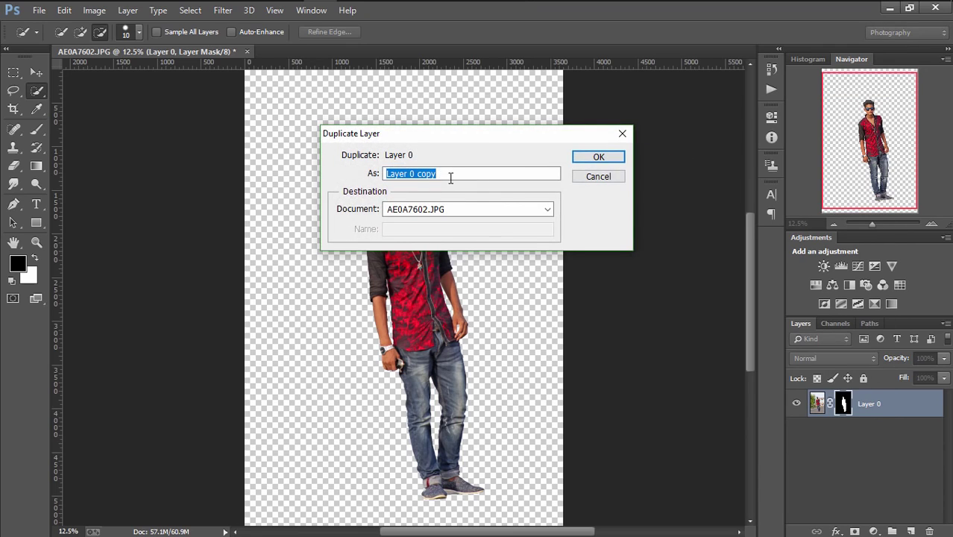
click(619, 158)
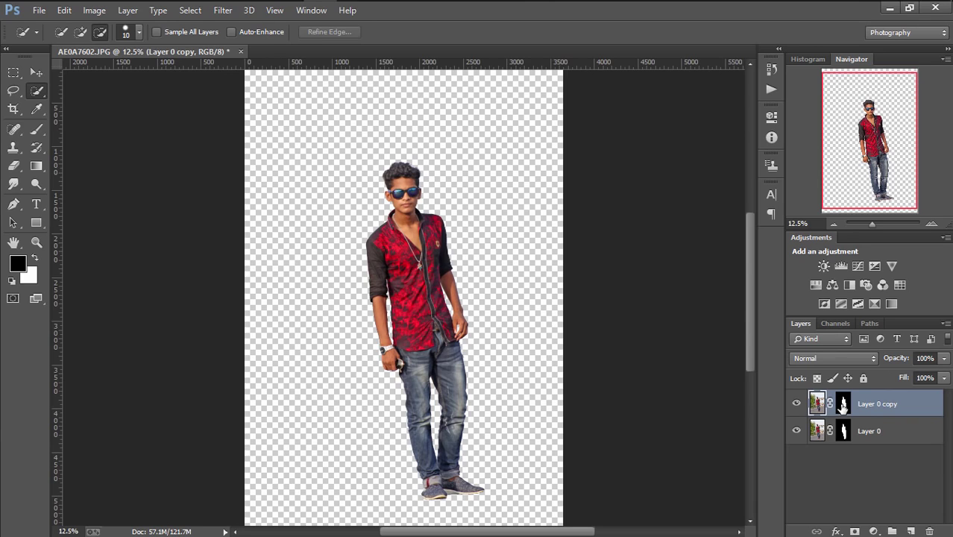
Delete Layer 0 copy's mask and move the copy beneath Layer 0.
click(842, 404)
click(928, 531)
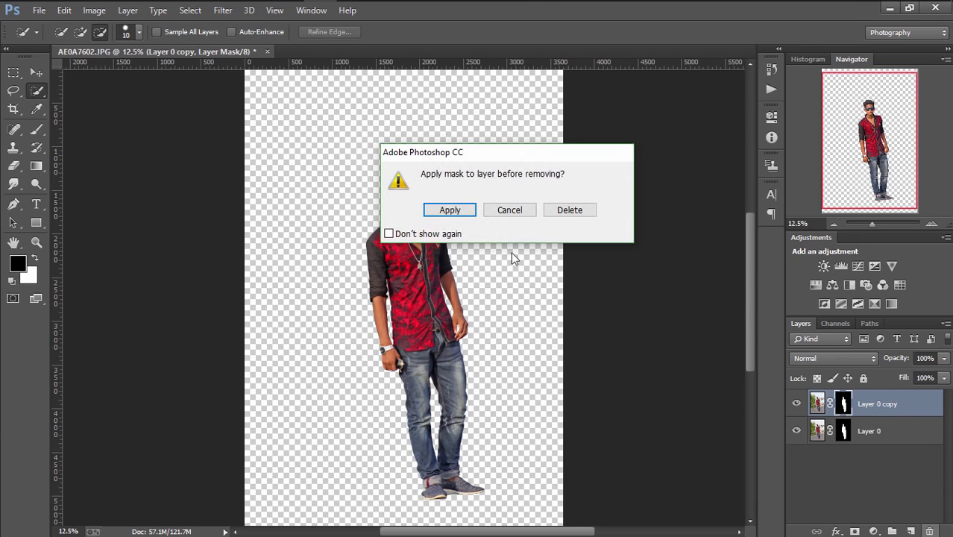
click(576, 213)
drag(885, 414, 896, 465)
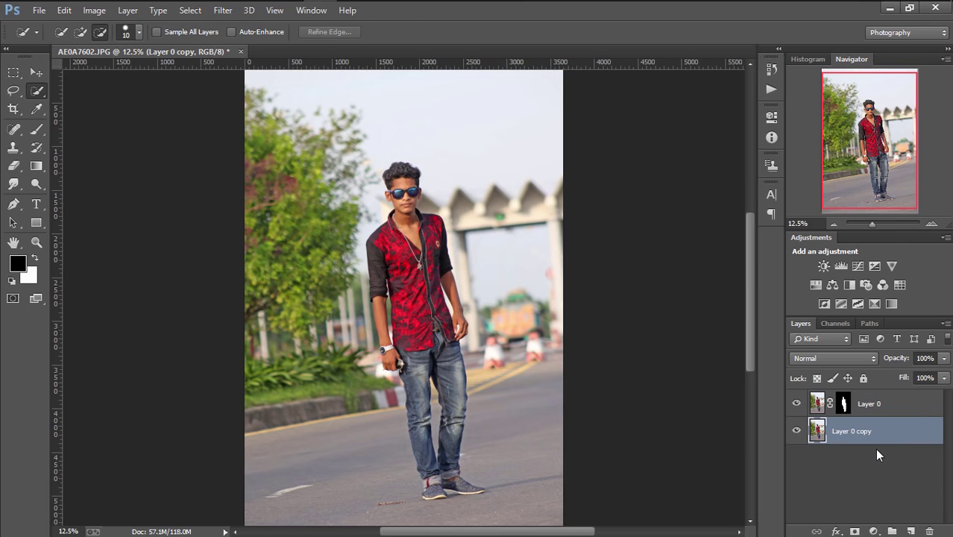
key(ctrl+minus)
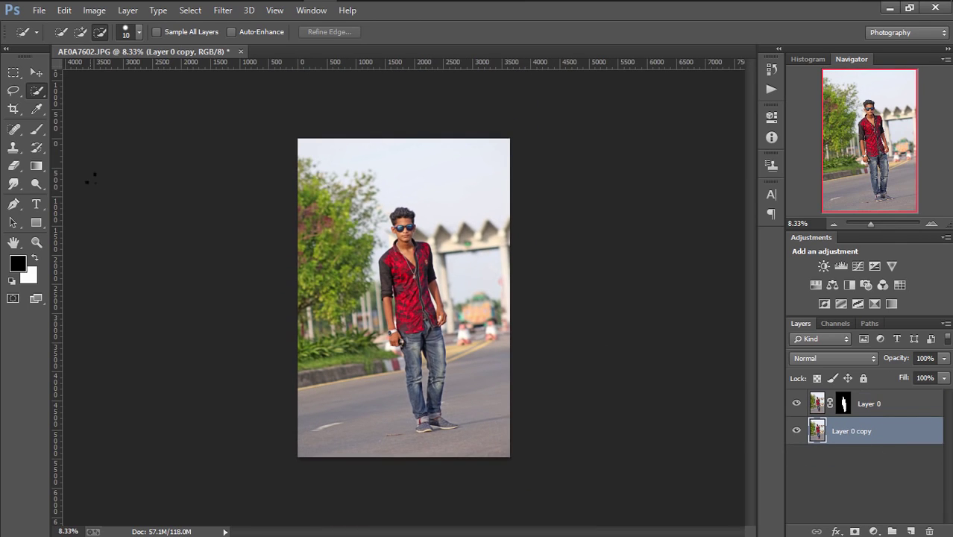
Add a mask to Layer 0 copy and gradient-fade the top of the photo to transparency.
click(37, 130)
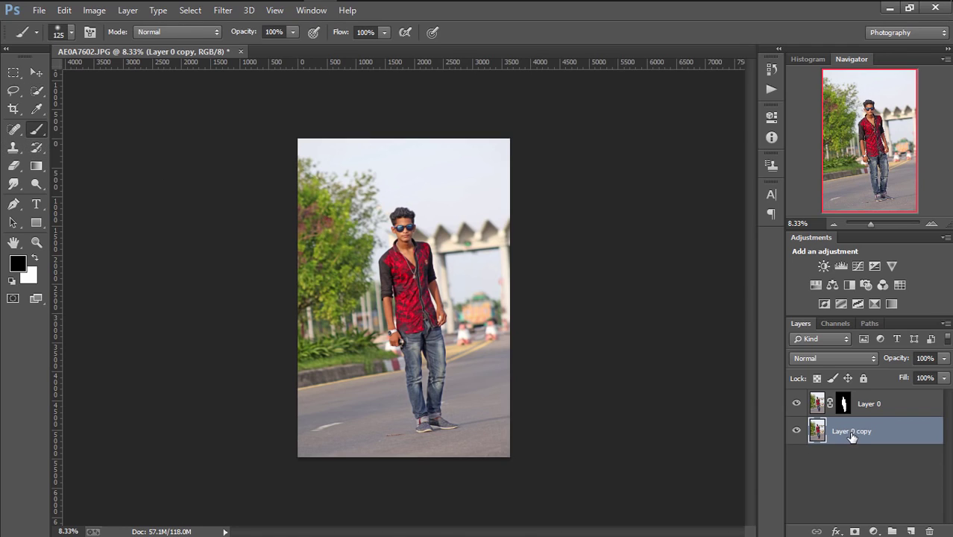
click(855, 531)
click(36, 166)
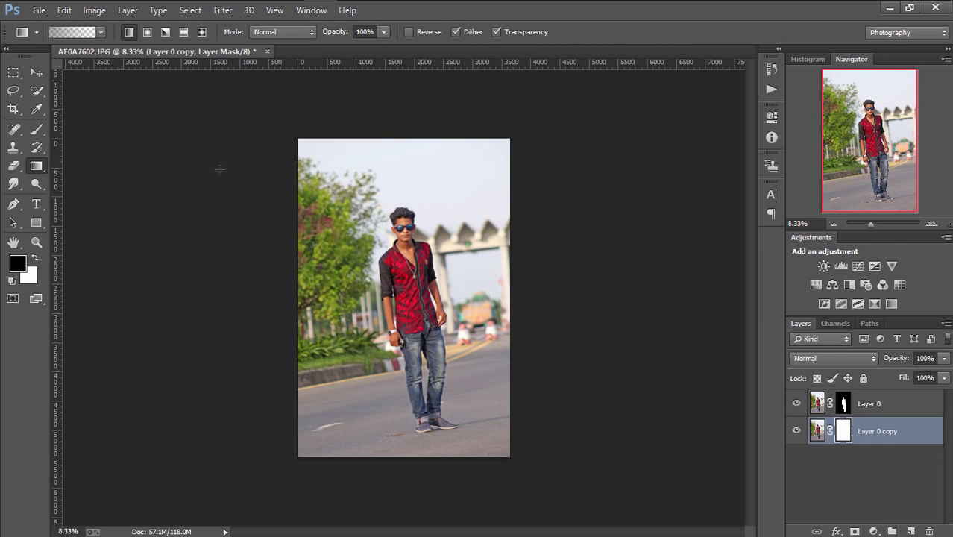
drag(377, 135, 353, 303)
drag(355, 254, 350, 365)
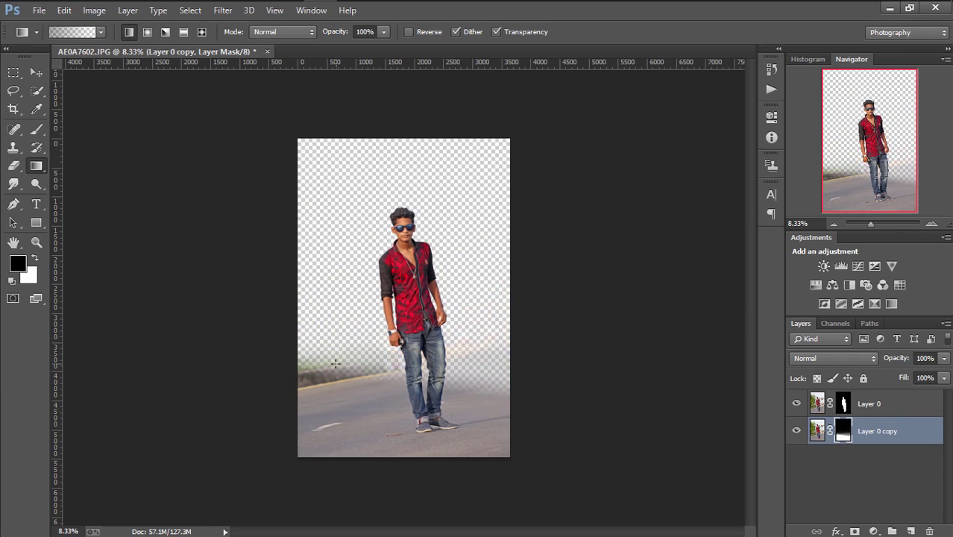
click(64, 10)
click(97, 36)
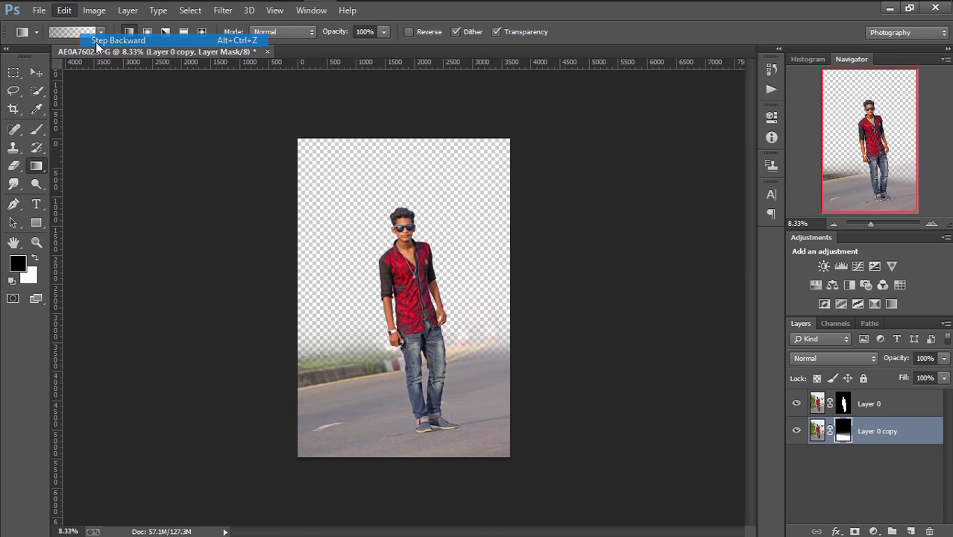
Rework the gradient fade over the grass band above the road until only road remains.
mouse_move(313, 346)
mouse_down()
mouse_move(313, 384)
mouse_move(326, 370)
mouse_up()
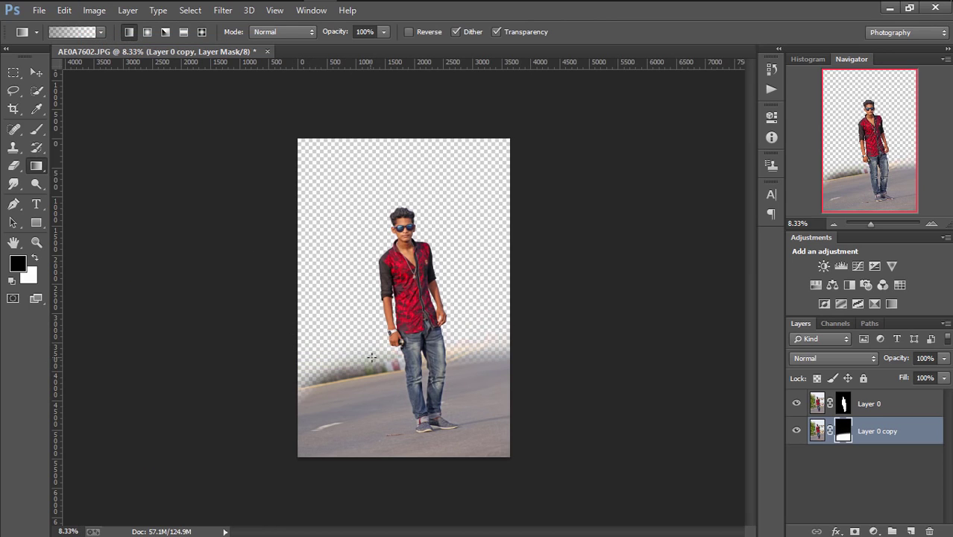
mouse_move(383, 380)
mouse_down()
mouse_move(379, 368)
mouse_move(363, 374)
mouse_up()
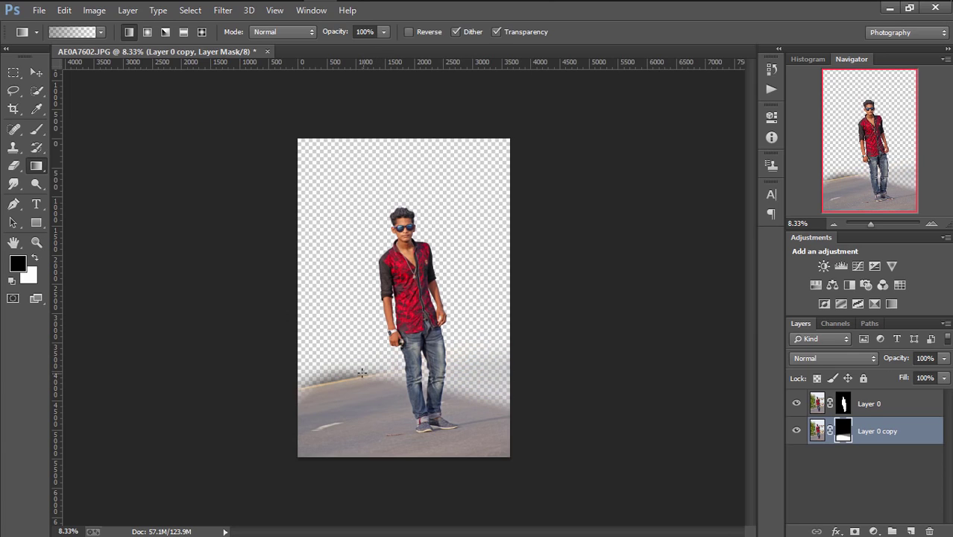
click(61, 10)
click(94, 39)
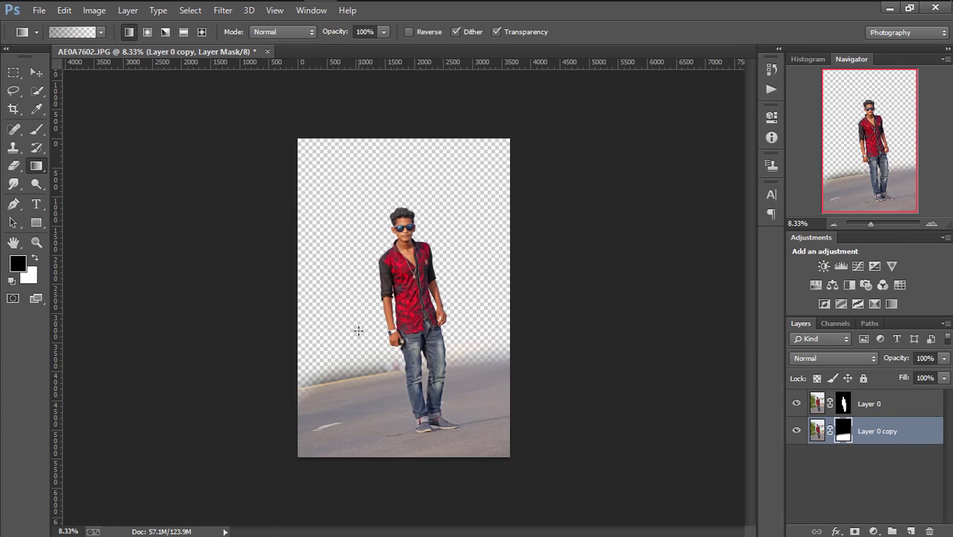
key(ctrl+shift+z)
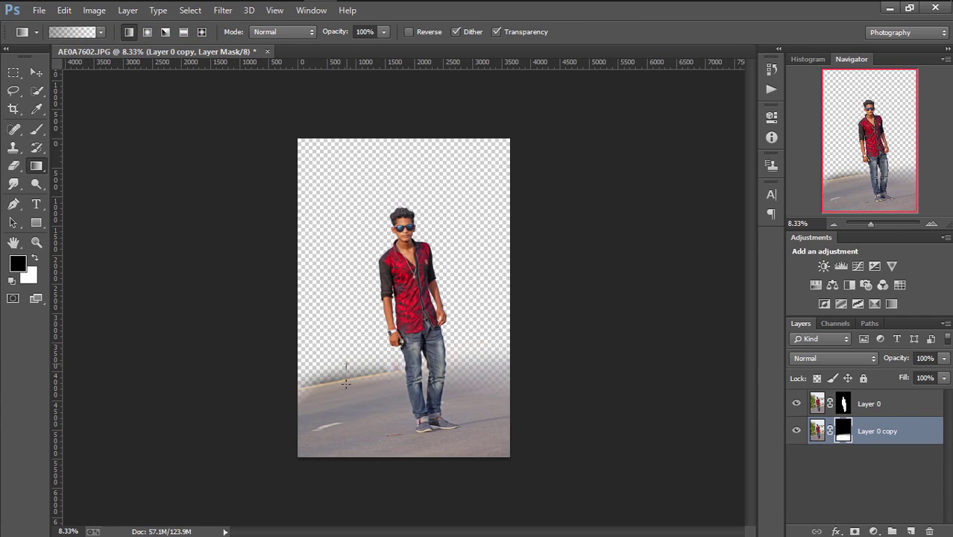
drag(346, 383, 343, 383)
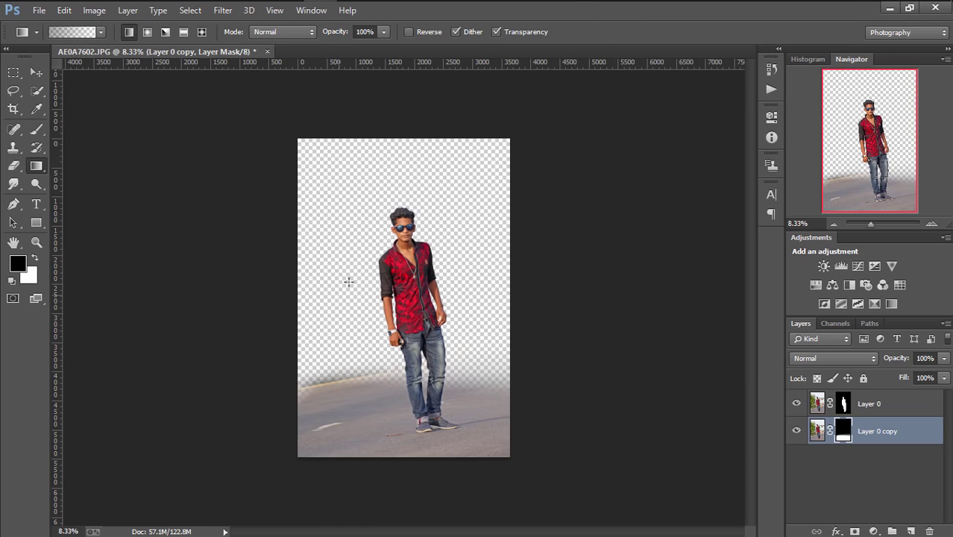
Apply Layer 0 copy's gradient mask permanently to its pixels.
right_click(843, 432)
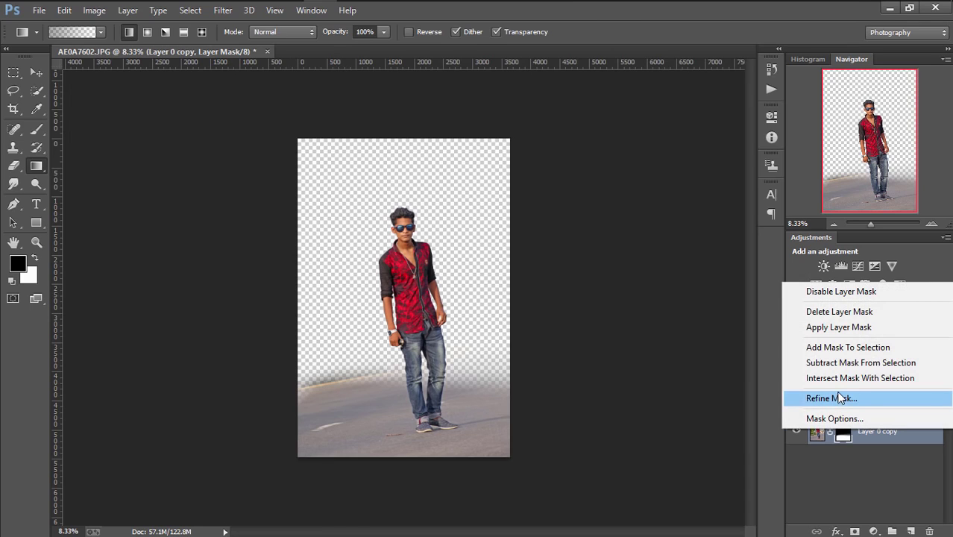
click(824, 326)
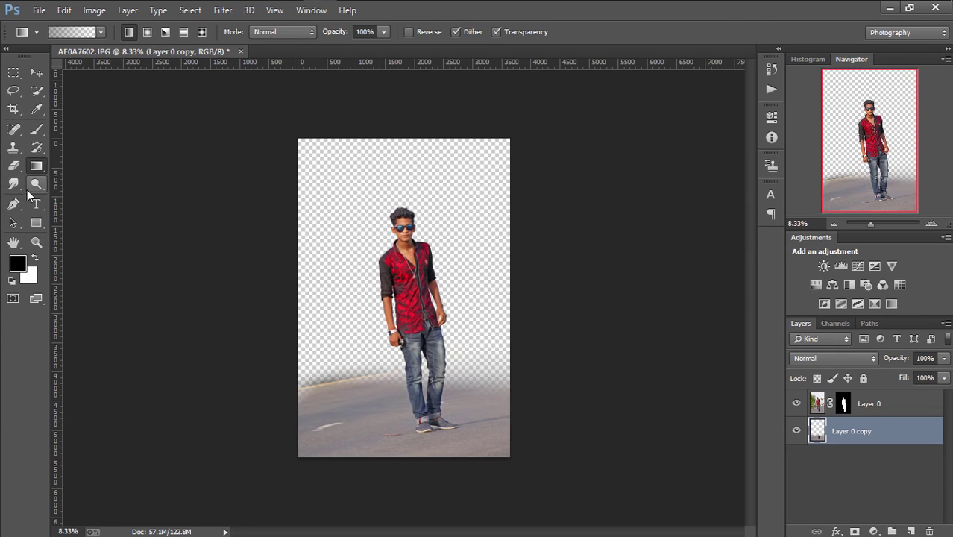
drag(13, 147, 77, 154)
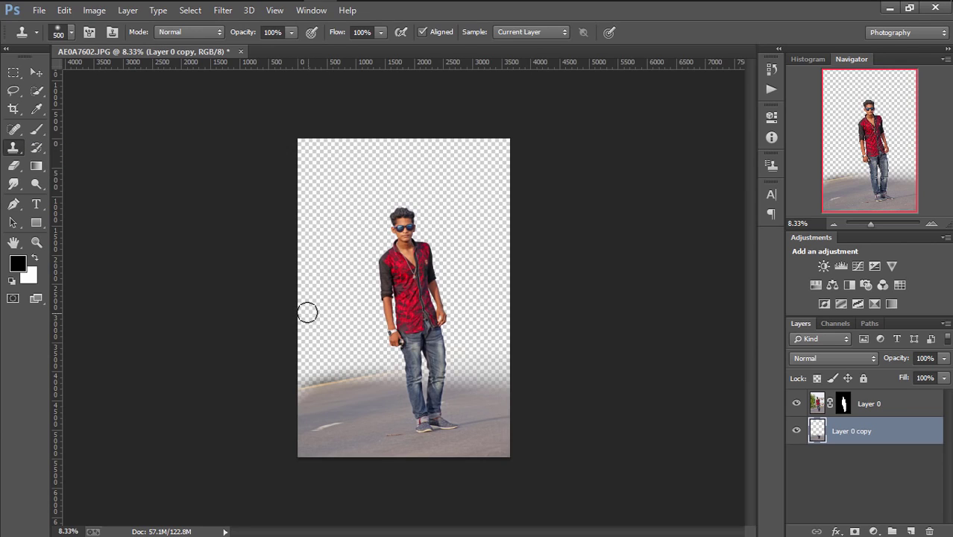
Clone road texture with a size-1000 Clone Stamp over the road beside the man's legs.
key(bracketright)
key(bracketright)
key(bracketright)
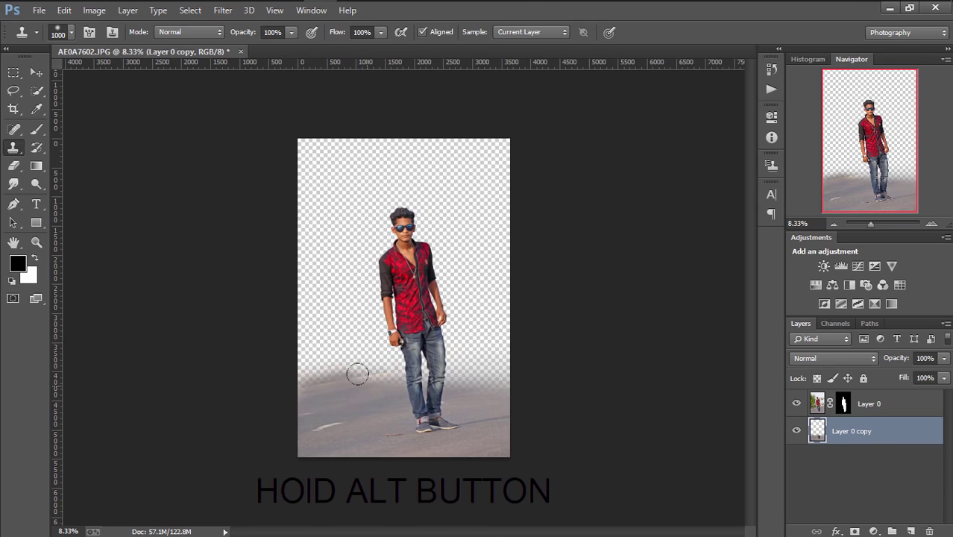
mouse_move(341, 374)
mouse_down()
mouse_move(372, 374)
mouse_move(358, 377)
mouse_up()
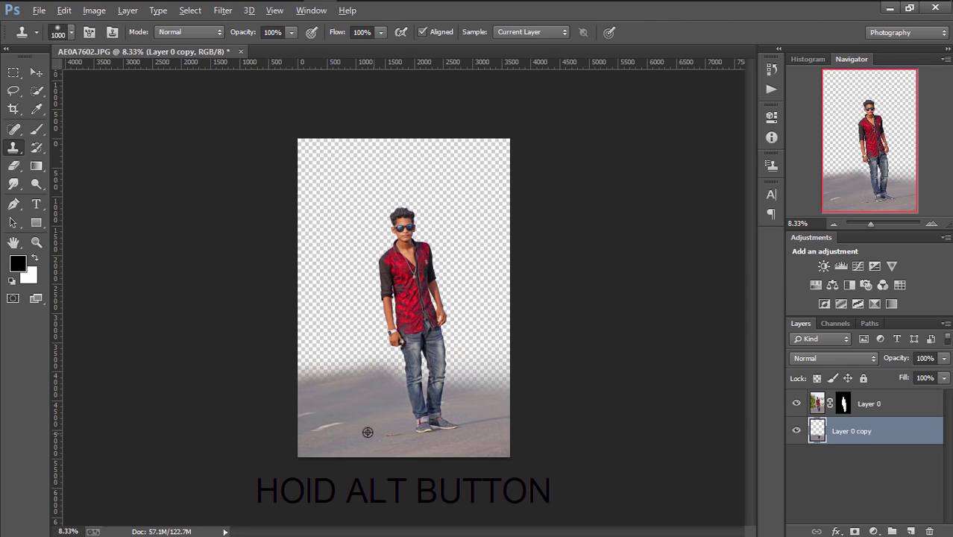
mouse_move(489, 373)
mouse_down()
mouse_move(463, 382)
mouse_move(455, 377)
mouse_move(491, 366)
mouse_move(448, 380)
mouse_move(406, 366)
mouse_move(440, 381)
mouse_move(467, 377)
mouse_move(440, 355)
mouse_move(439, 381)
mouse_move(446, 378)
mouse_up()
alt+click(484, 392)
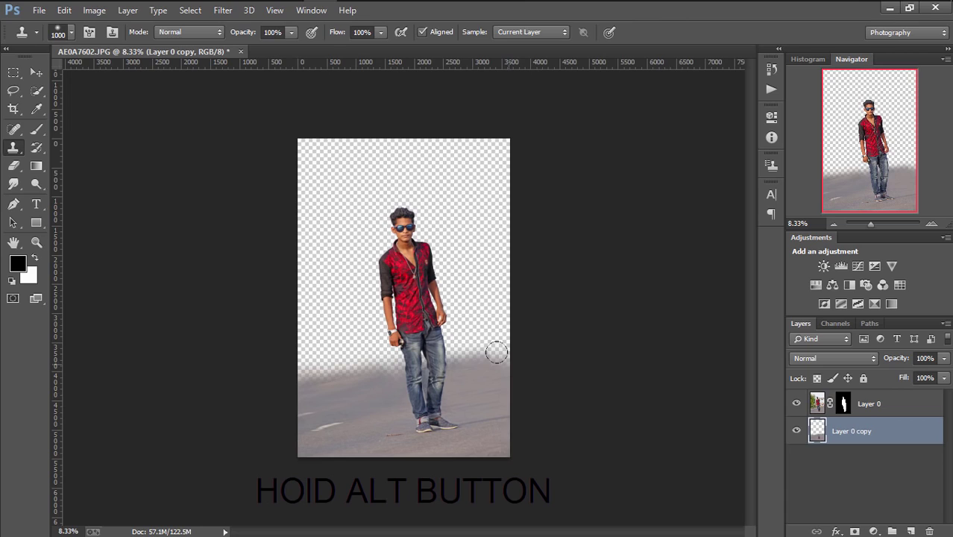
alt+click(329, 428)
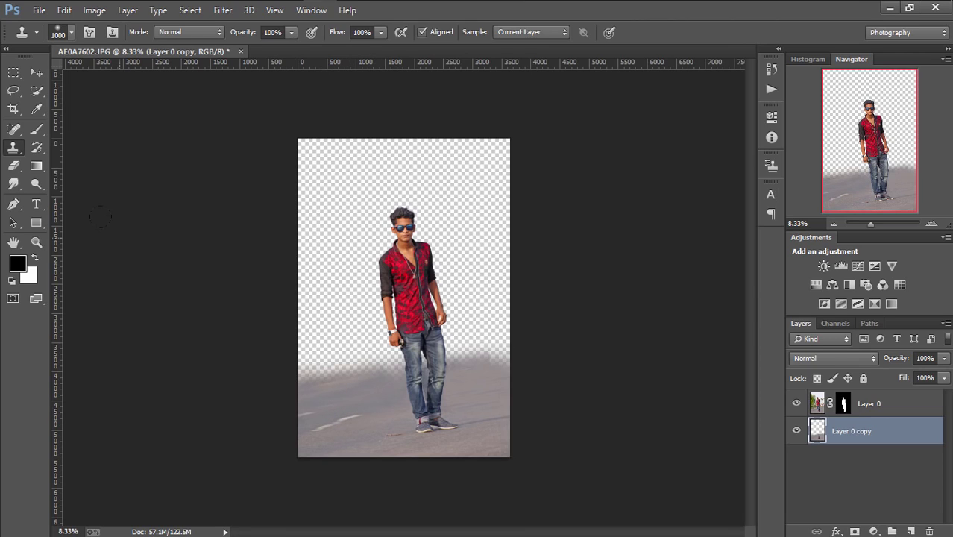
Scale Layer 0 and Layer 0 copy together to about 110% and move them up.
click(39, 11)
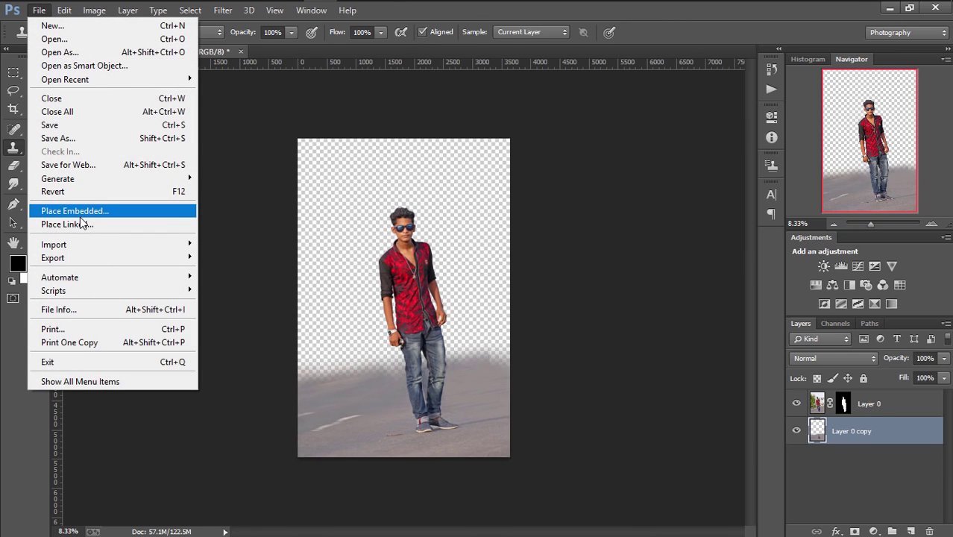
ctrl+click(888, 403)
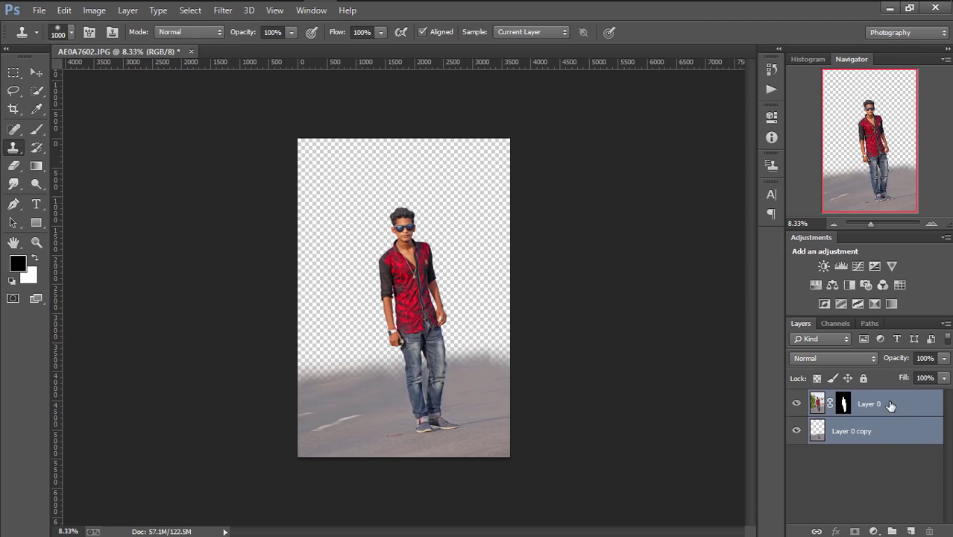
key(v)
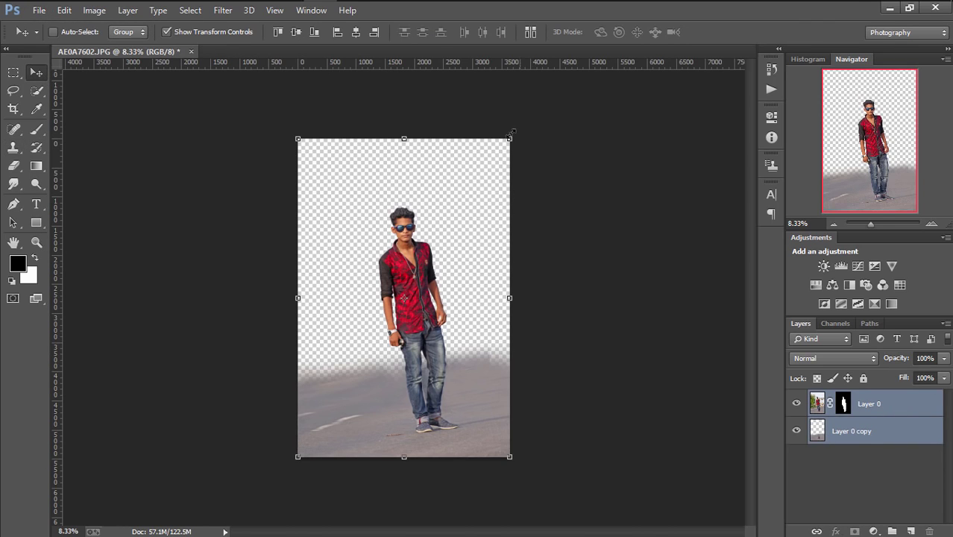
drag(508, 140, 520, 124)
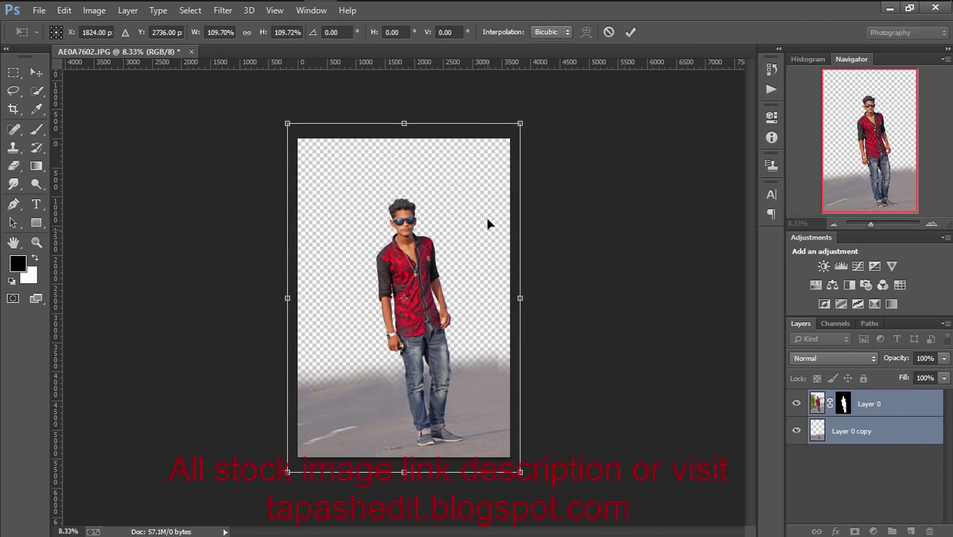
mouse_move(487, 219)
mouse_down()
mouse_move(485, 208)
mouse_move(485, 223)
mouse_up()
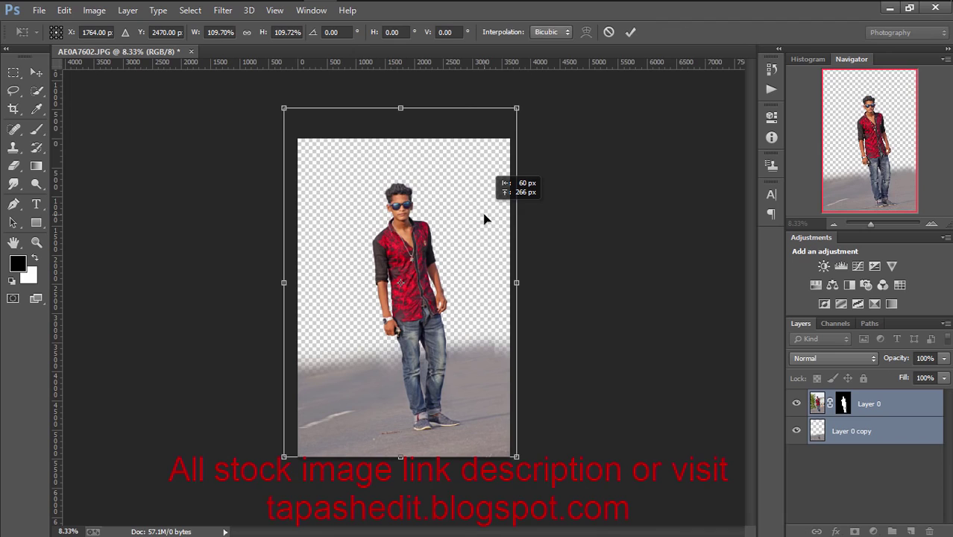
click(634, 36)
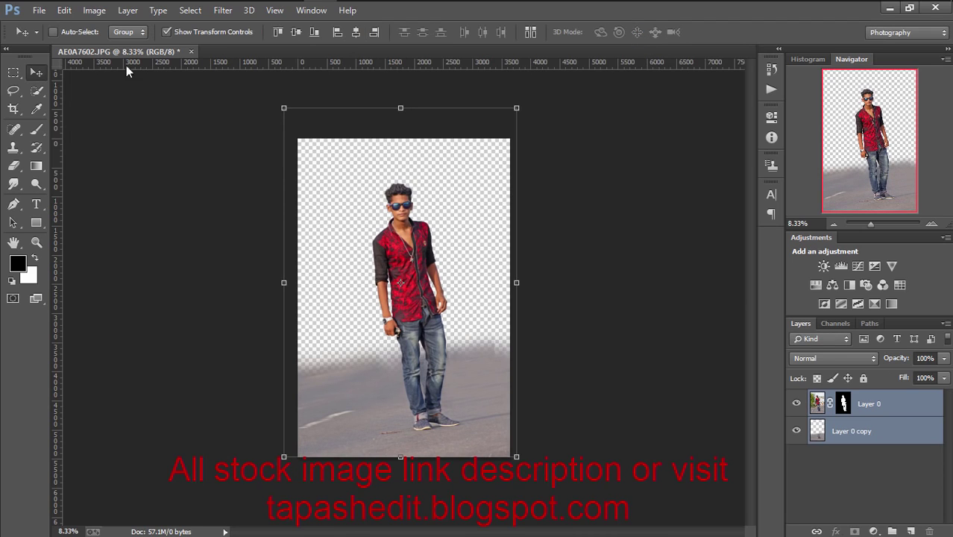
click(61, 11)
mouse_move(39, 11)
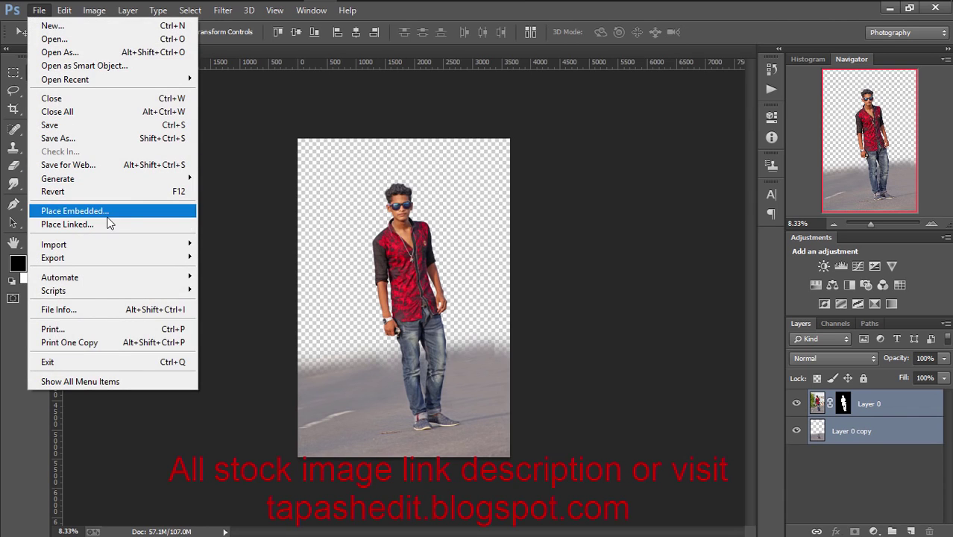
Place the car photo as an embedded layer and move it below Layer 0.
click(107, 215)
click(176, 116)
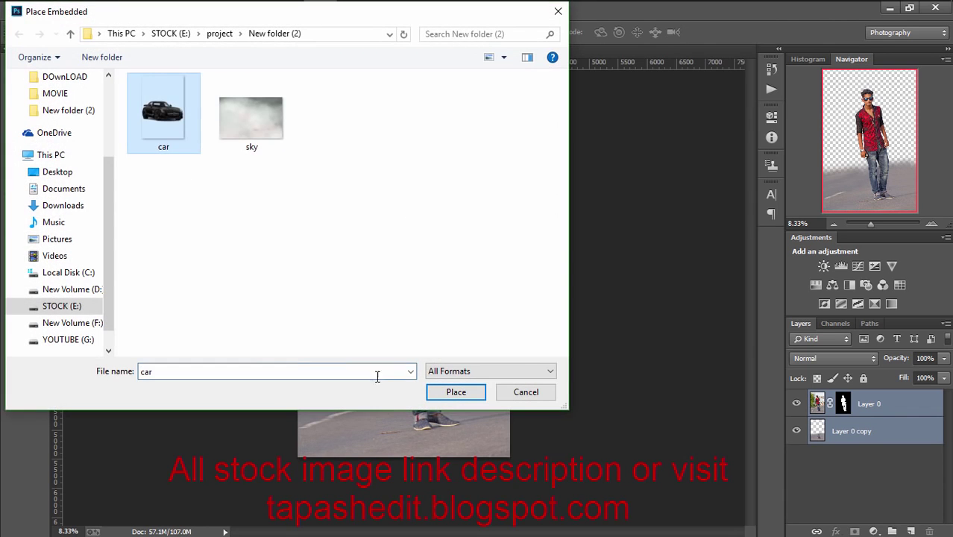
click(439, 399)
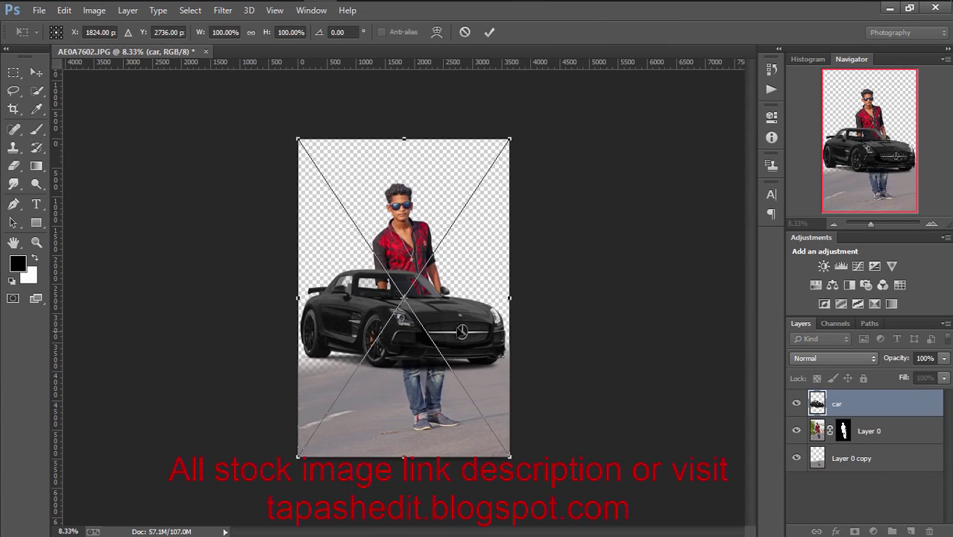
right_click(465, 179)
click(478, 188)
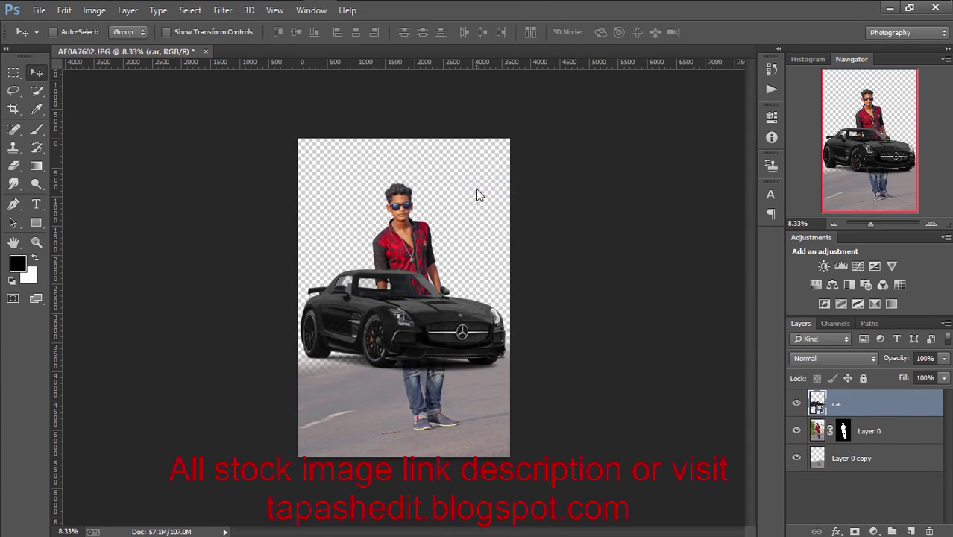
drag(812, 395, 880, 441)
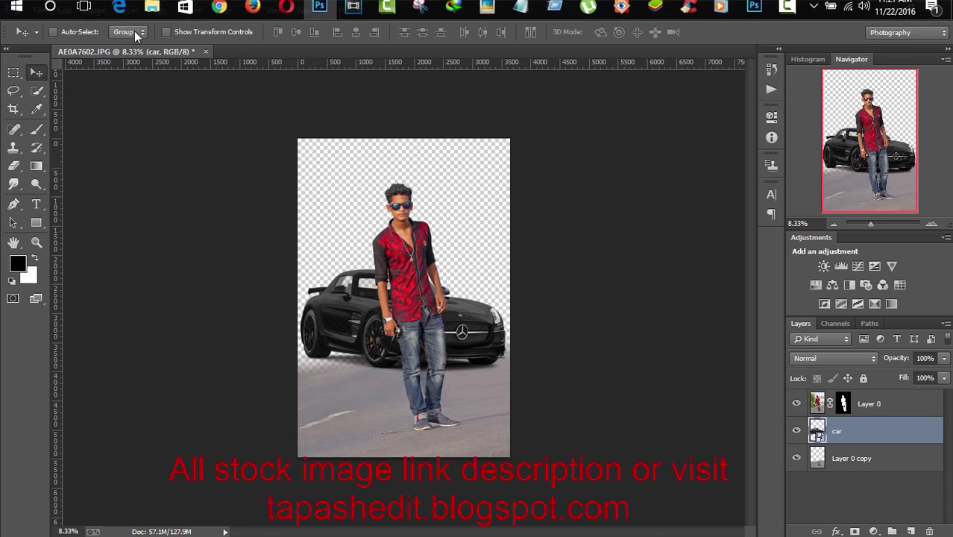
Scale the car to about 150% with transform controls and move it up-left.
click(167, 32)
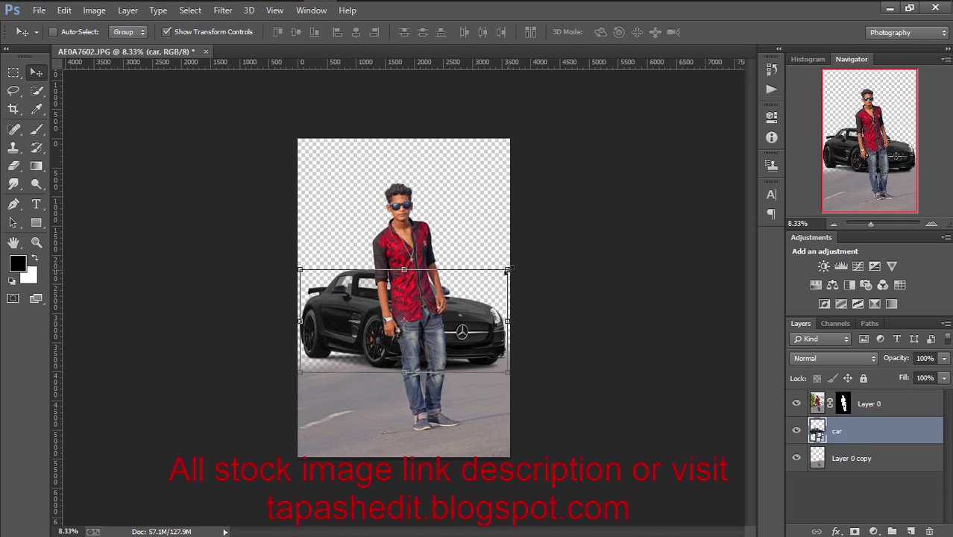
drag(512, 288, 523, 251)
mouse_move(510, 139)
mouse_down()
mouse_move(527, 129)
mouse_move(526, 97)
mouse_up()
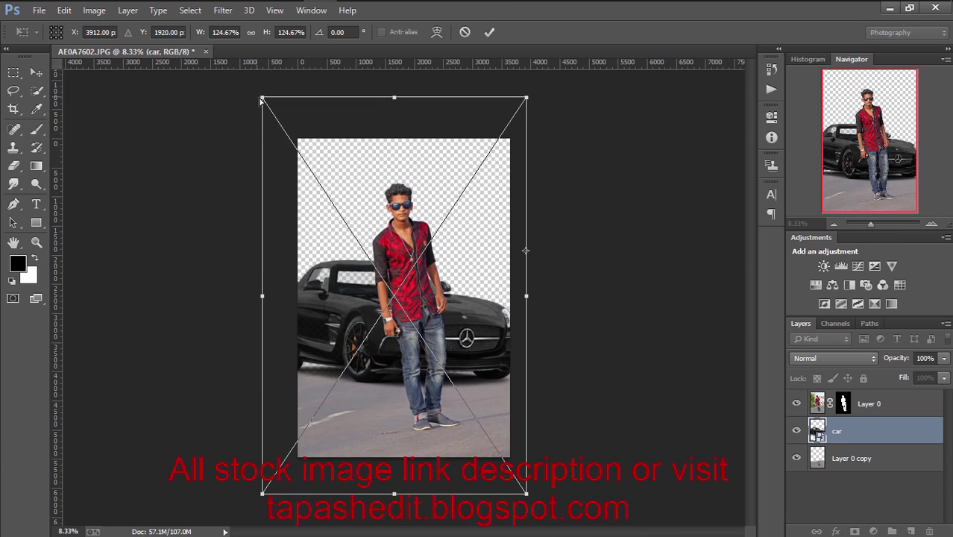
drag(262, 100, 269, 125)
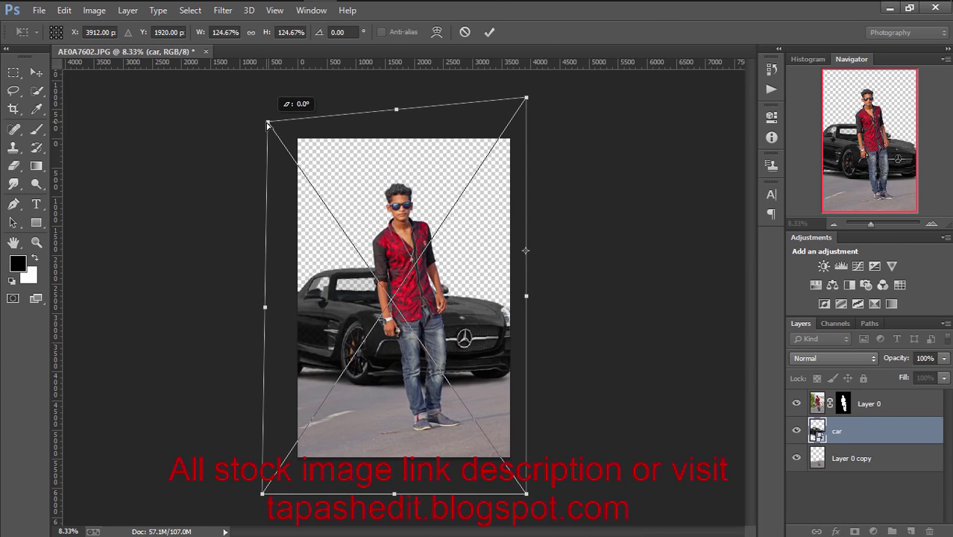
mouse_move(531, 103)
mouse_down()
mouse_move(531, 111)
mouse_move(527, 65)
mouse_up()
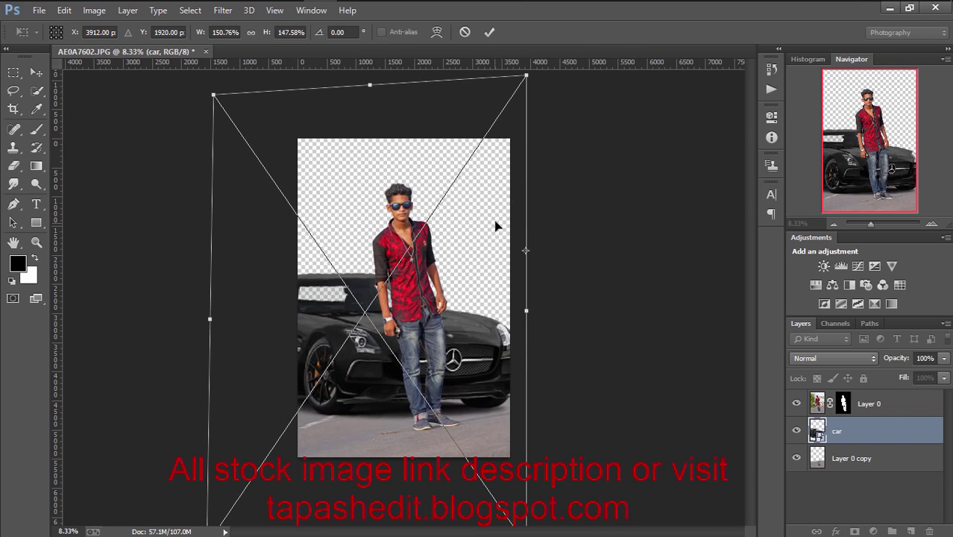
drag(496, 223, 512, 216)
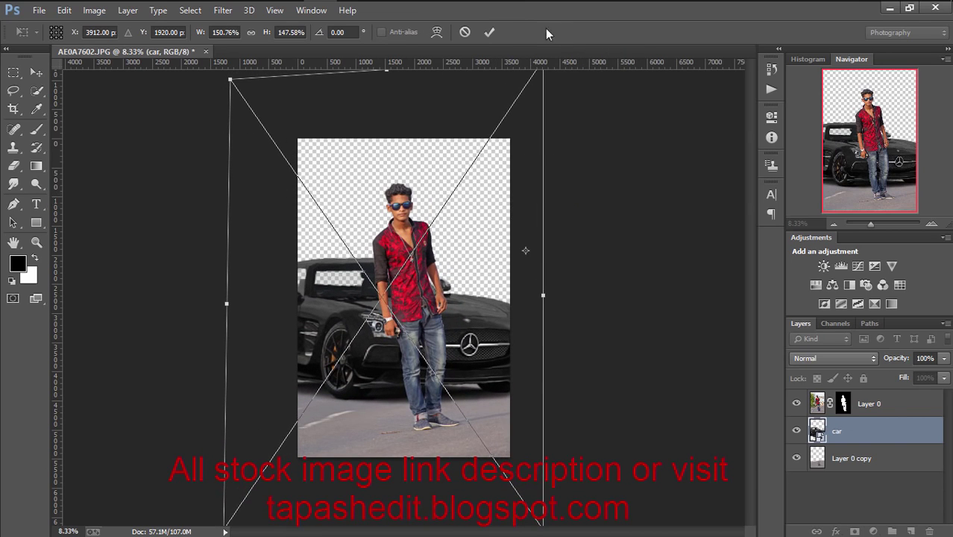
click(491, 33)
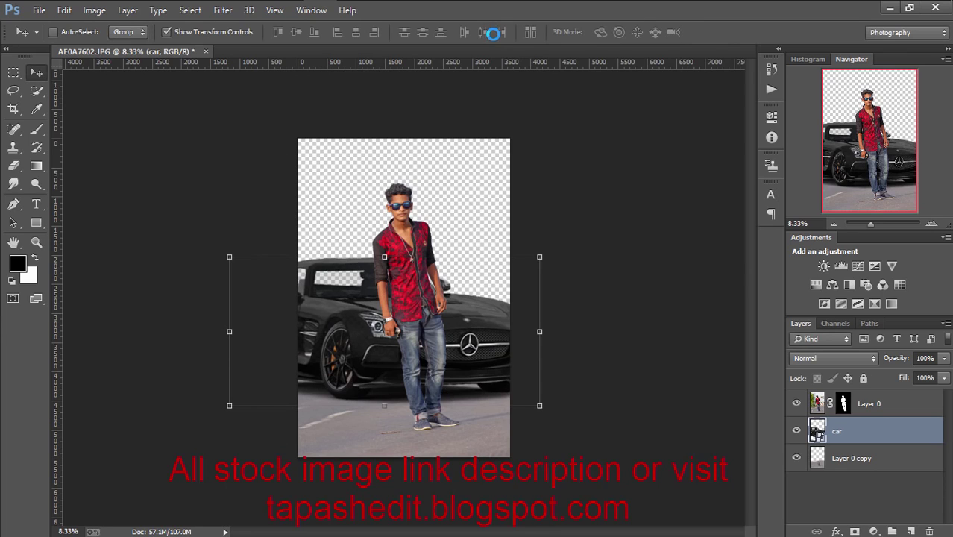
drag(439, 371, 447, 346)
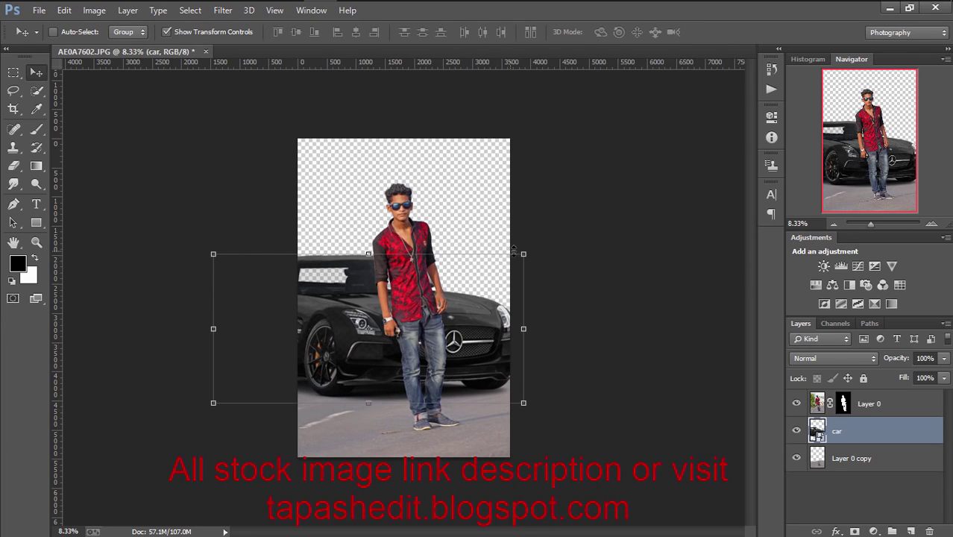
Enlarge the car further to about 166%, shifting it right, and commit.
drag(523, 253, 534, 247)
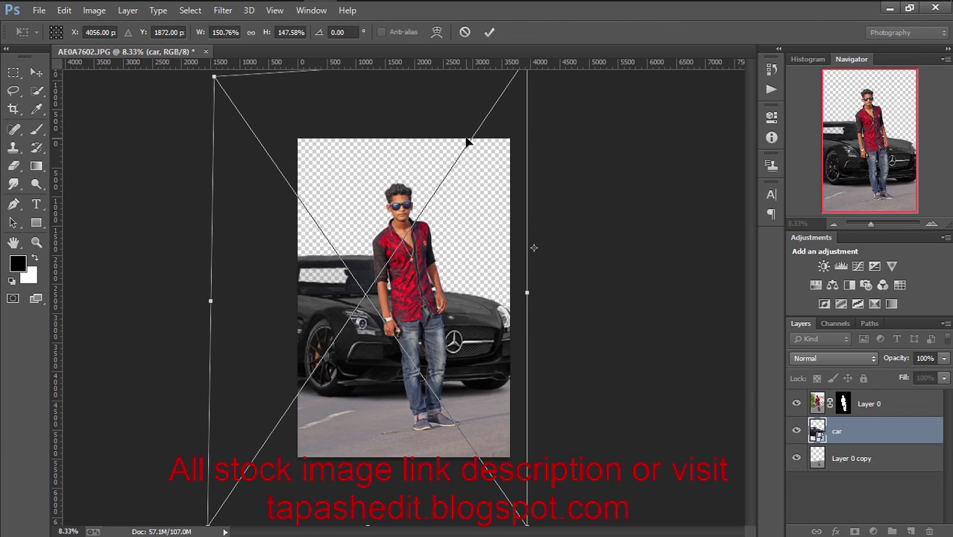
key(ctrl+minus)
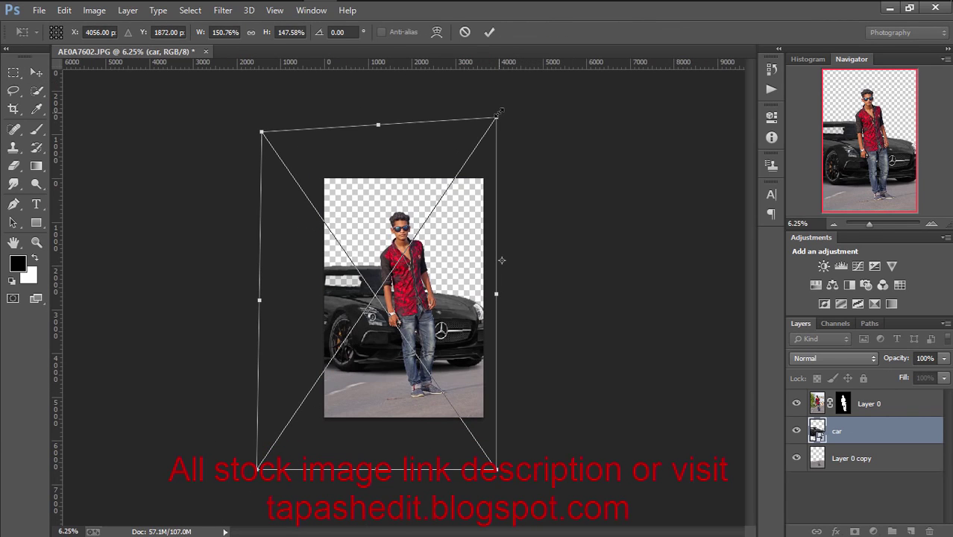
drag(503, 112, 504, 92)
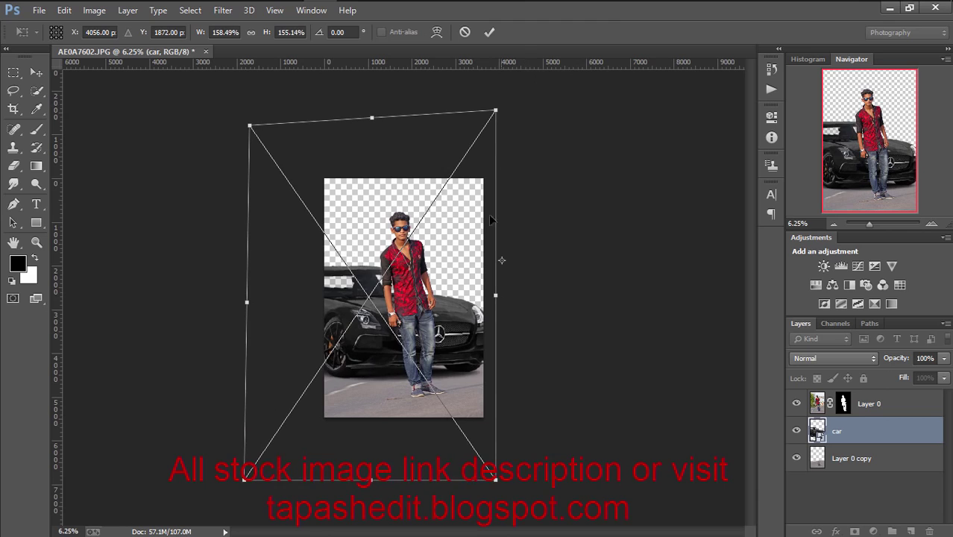
drag(489, 214, 495, 223)
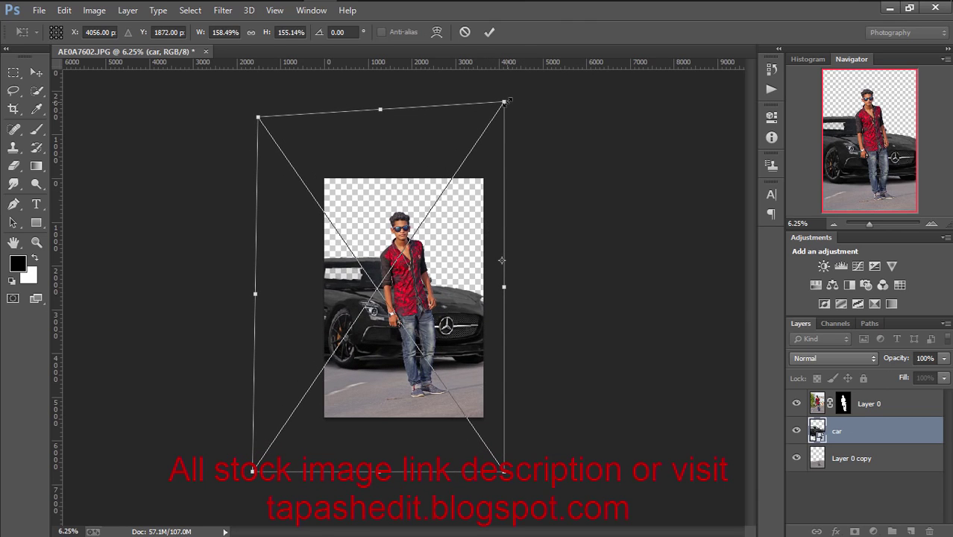
drag(506, 101, 504, 93)
drag(481, 221, 486, 228)
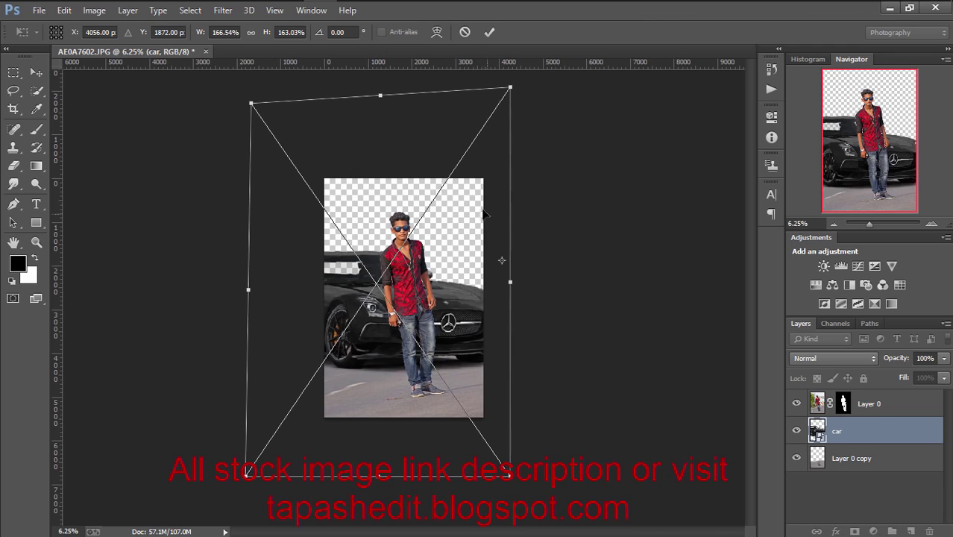
click(490, 31)
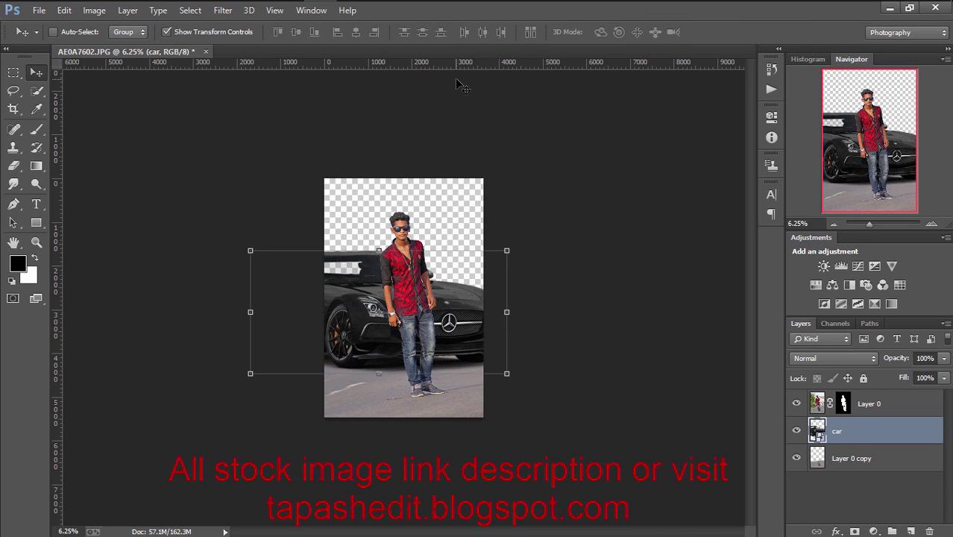
Nudge the car into its final position behind the man and hide the transform controls.
key(ctrl+plus)
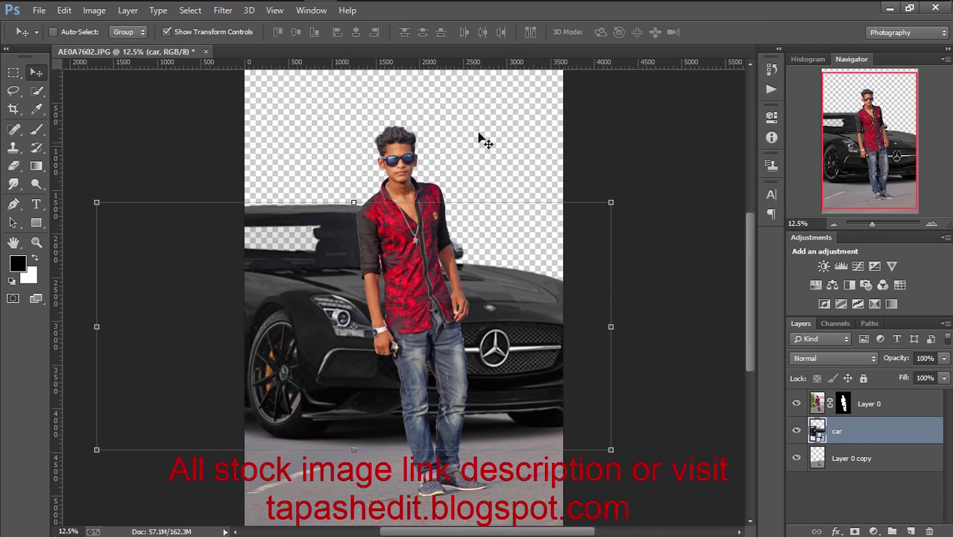
drag(470, 202, 469, 179)
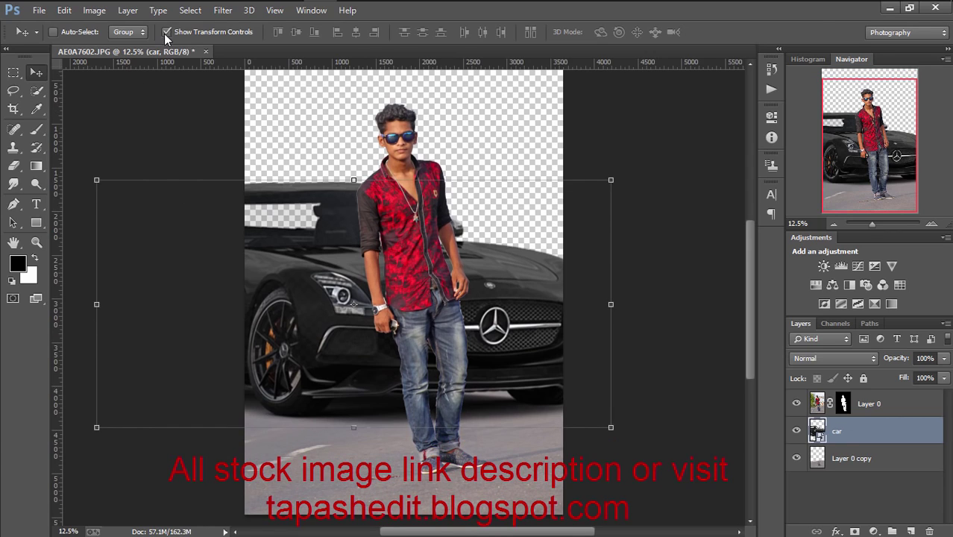
click(165, 33)
drag(257, 120, 257, 134)
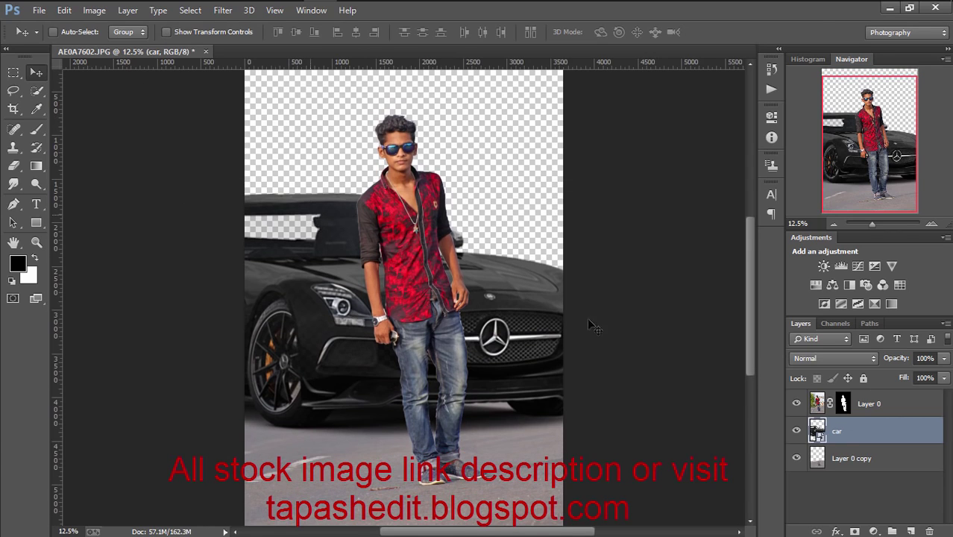
key(ctrl+minus)
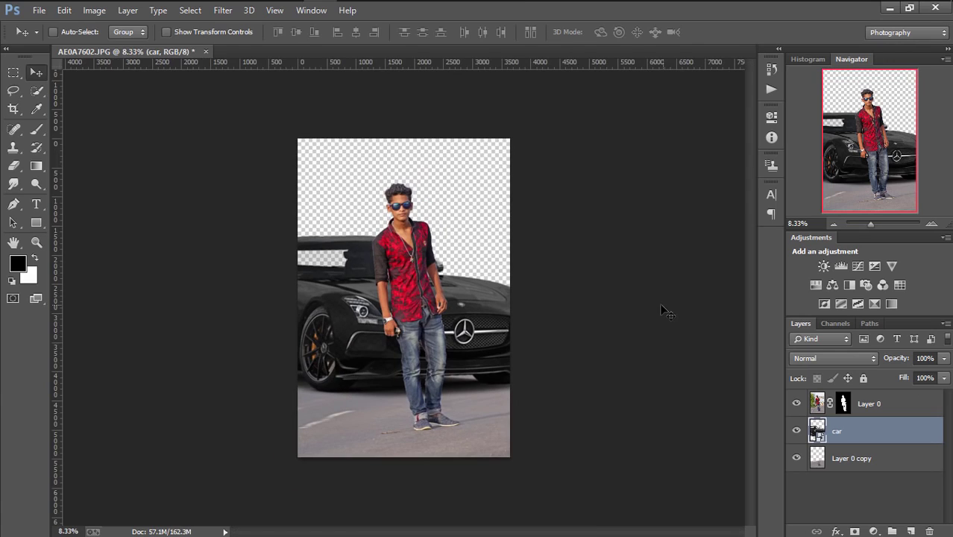
Rasterize the car layer and give it Color Balance midtones of −10, −2, −7.
right_click(913, 442)
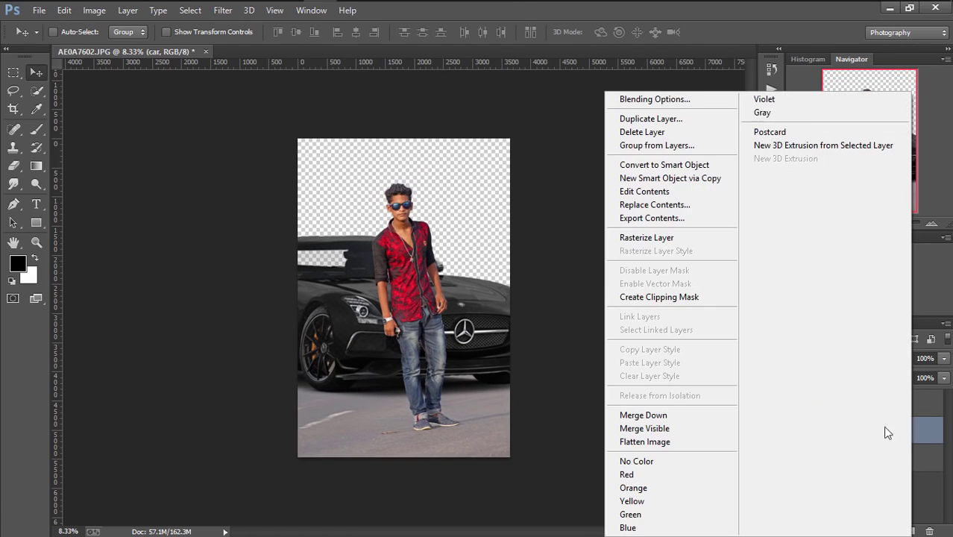
click(649, 237)
click(94, 11)
mouse_move(115, 45)
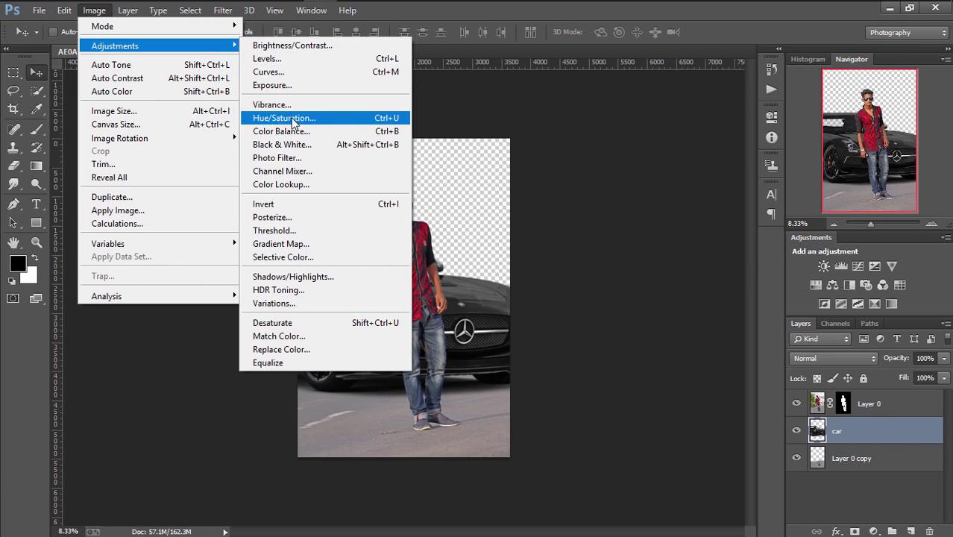
click(298, 131)
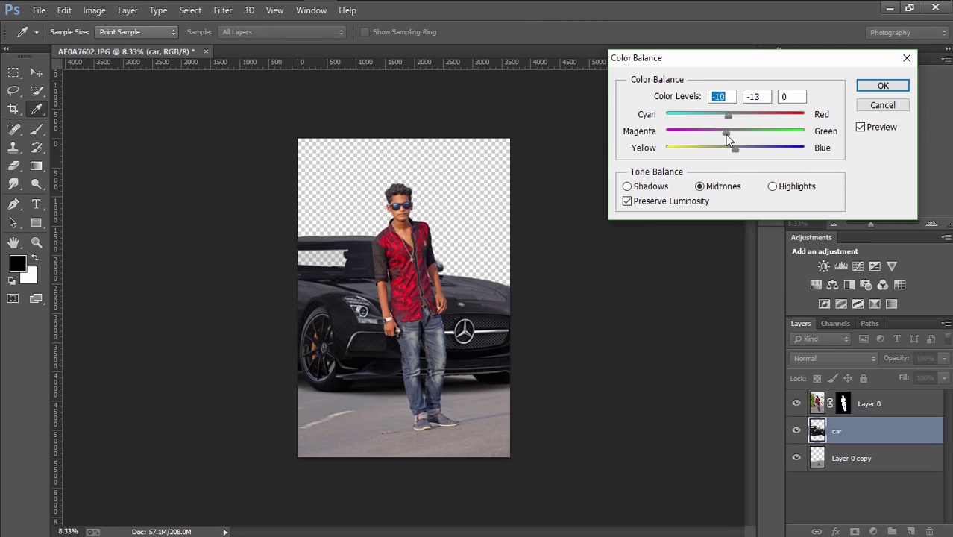
drag(728, 139, 740, 153)
click(880, 86)
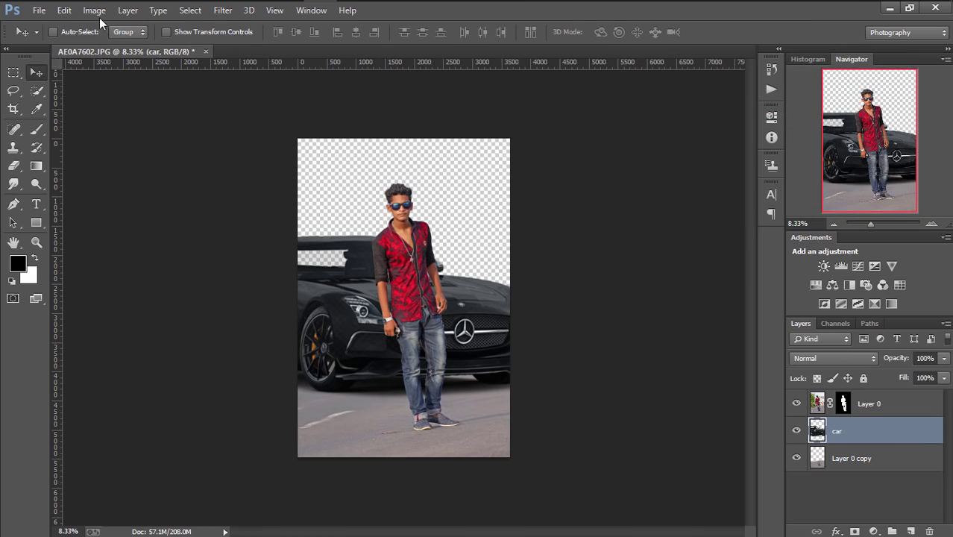
Apply Levels to the car with input values 9, 1.11 and 255.
click(94, 10)
click(314, 59)
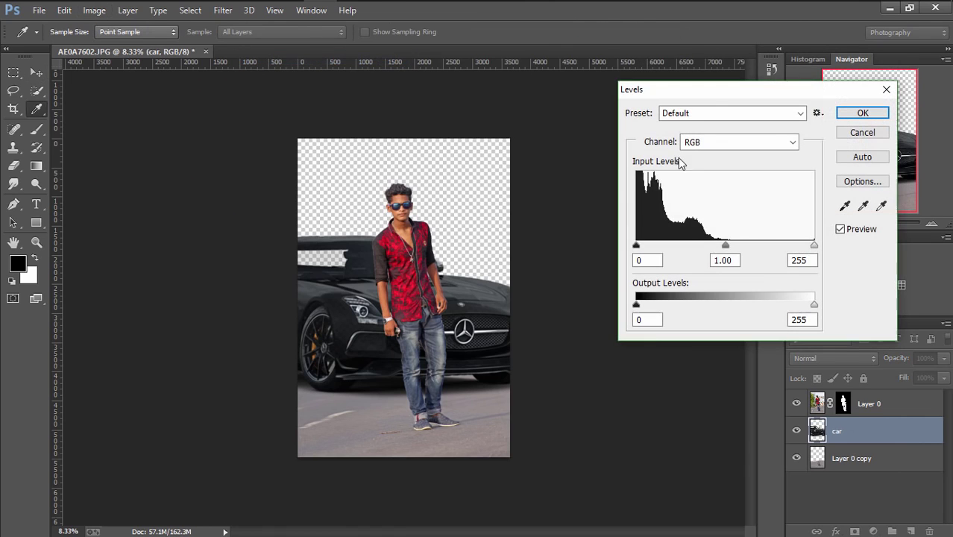
mouse_move(726, 250)
mouse_down()
mouse_move(717, 247)
mouse_move(728, 249)
mouse_up()
click(718, 246)
drag(638, 249, 643, 249)
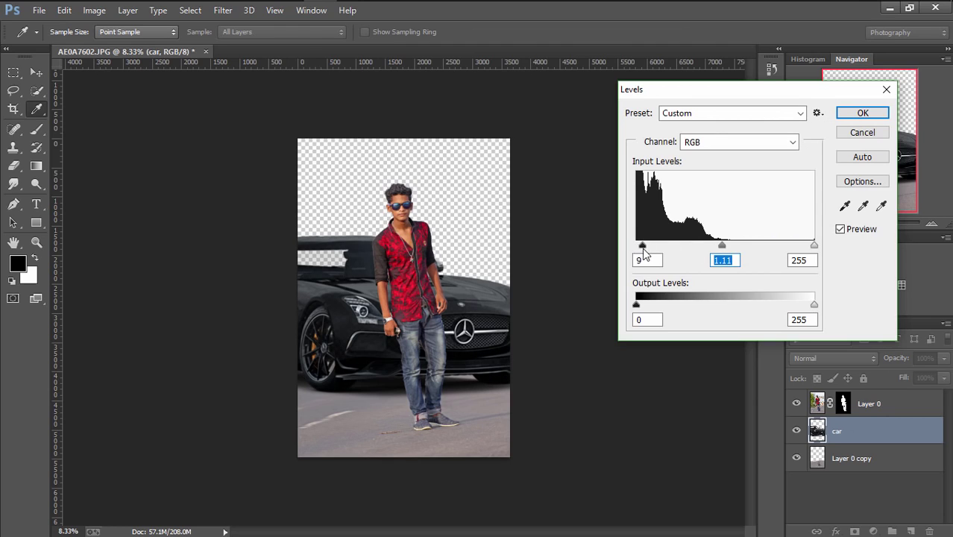
click(845, 115)
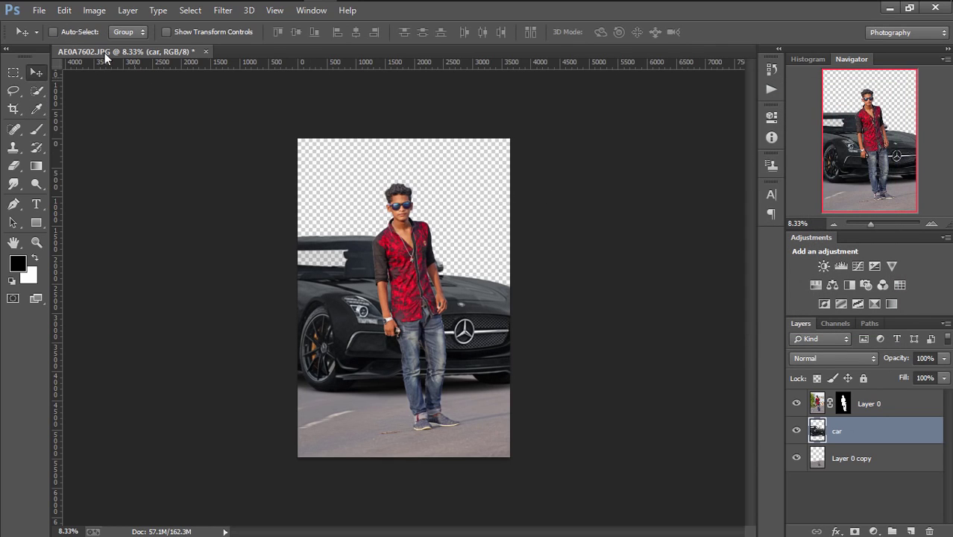
Place city_skyline_011_by_isostock as embedded, found by searching 'city' in STOCK (E:) > download.
click(40, 10)
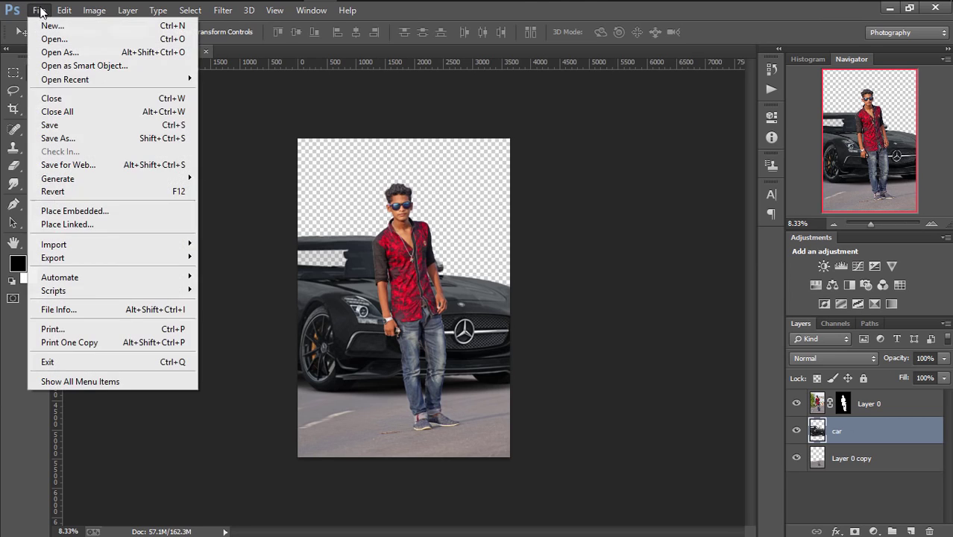
click(116, 213)
click(254, 142)
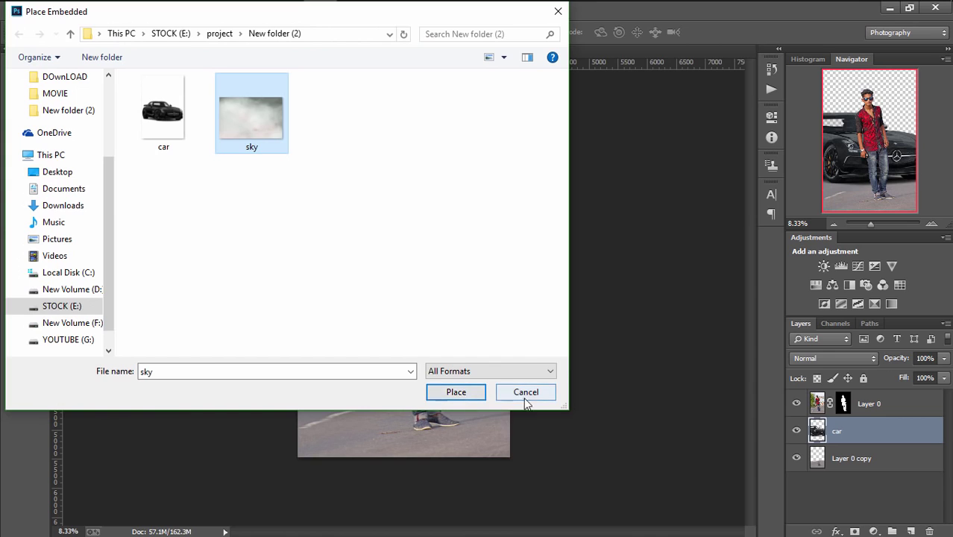
click(65, 306)
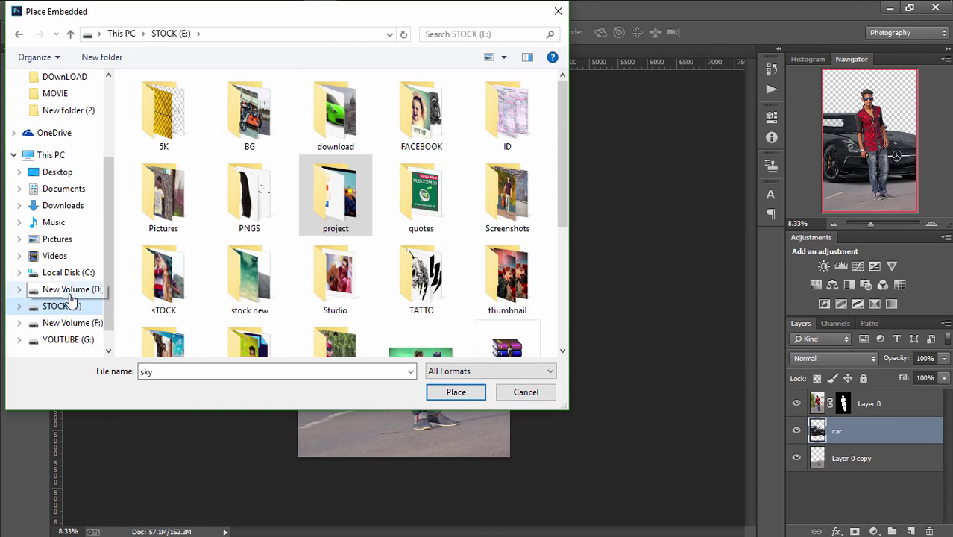
double_click(336, 112)
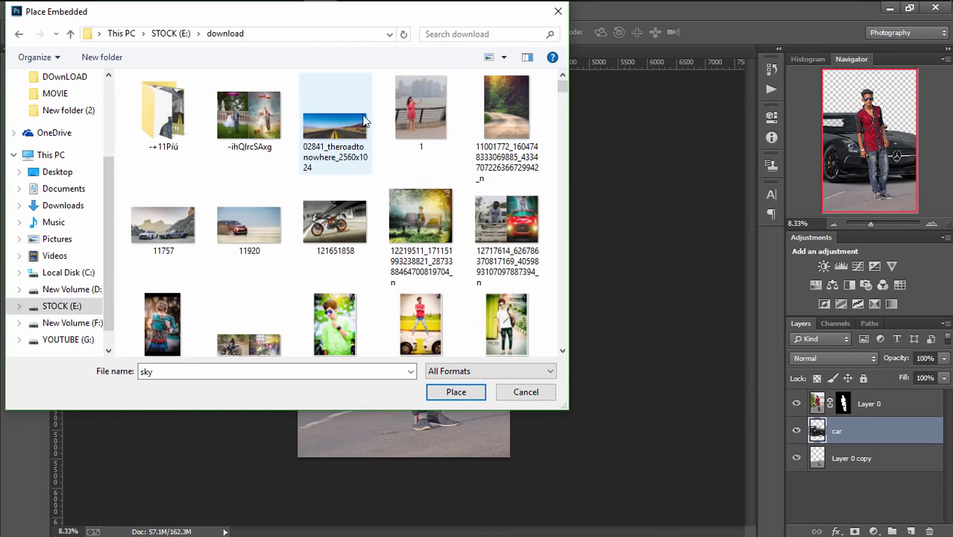
click(470, 32)
text(cit)
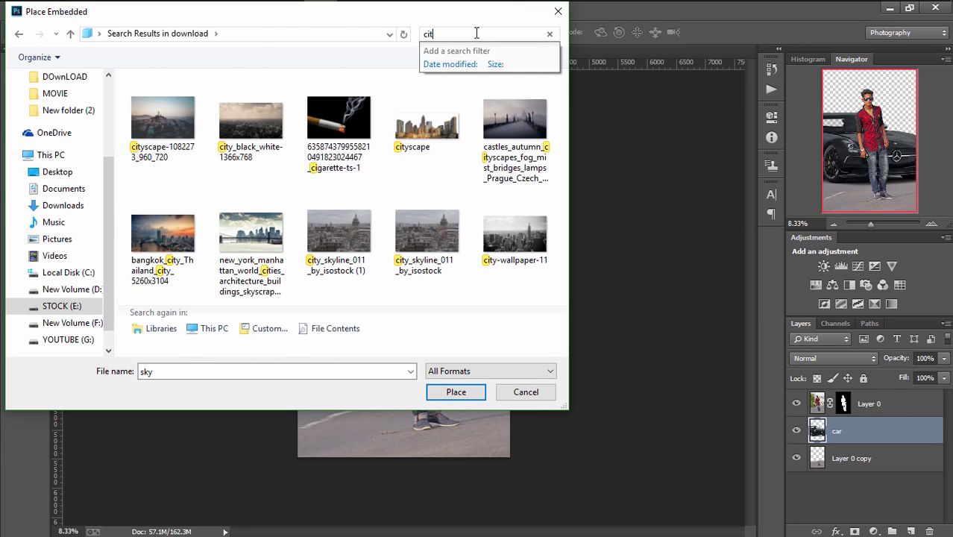
text(y)
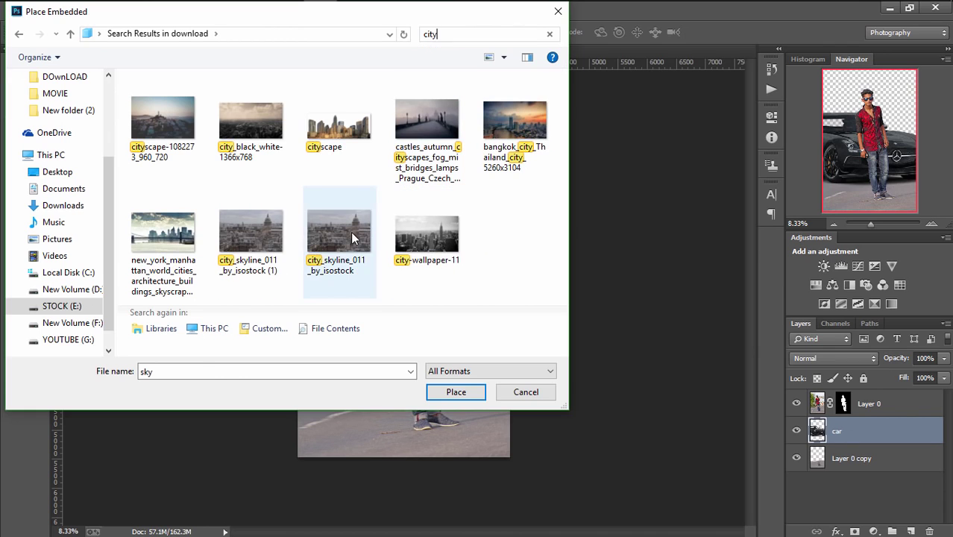
click(338, 235)
click(451, 393)
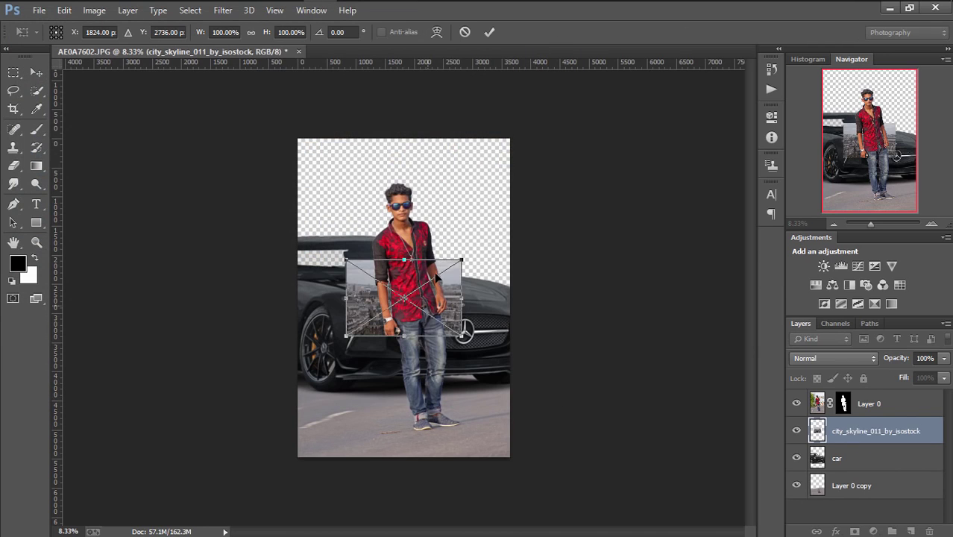
Scale the placed skyline to about 374% to cover the canvas, and commit it.
drag(445, 278, 368, 156)
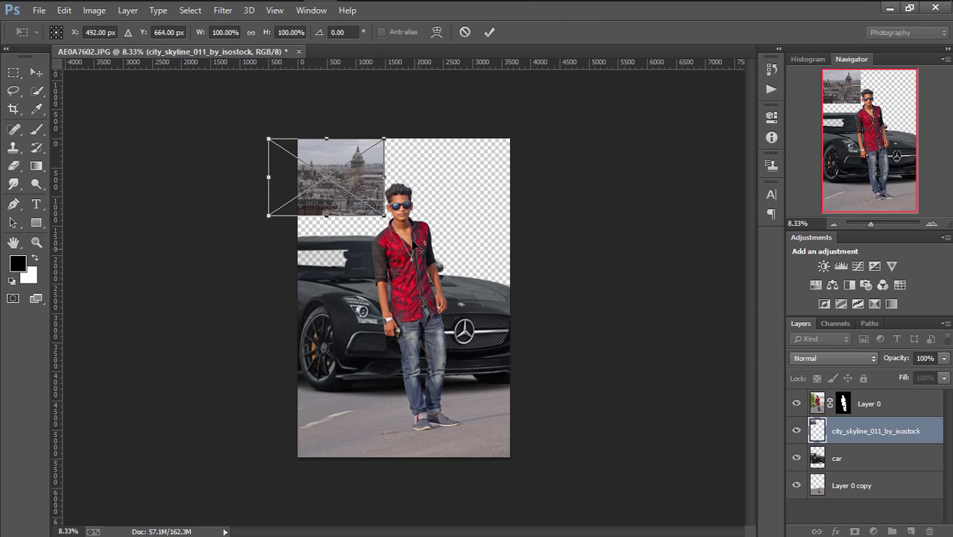
drag(389, 222, 498, 325)
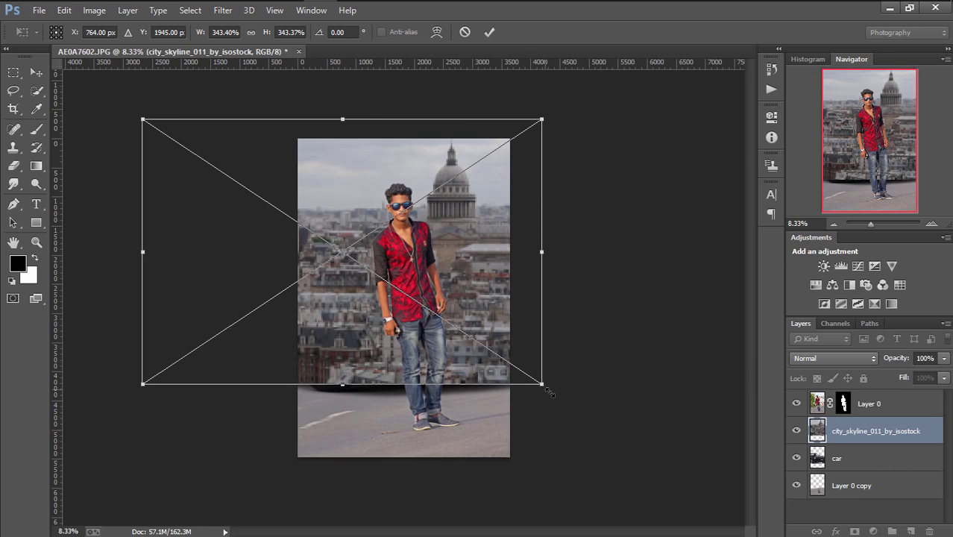
drag(549, 392, 567, 402)
drag(483, 291, 483, 326)
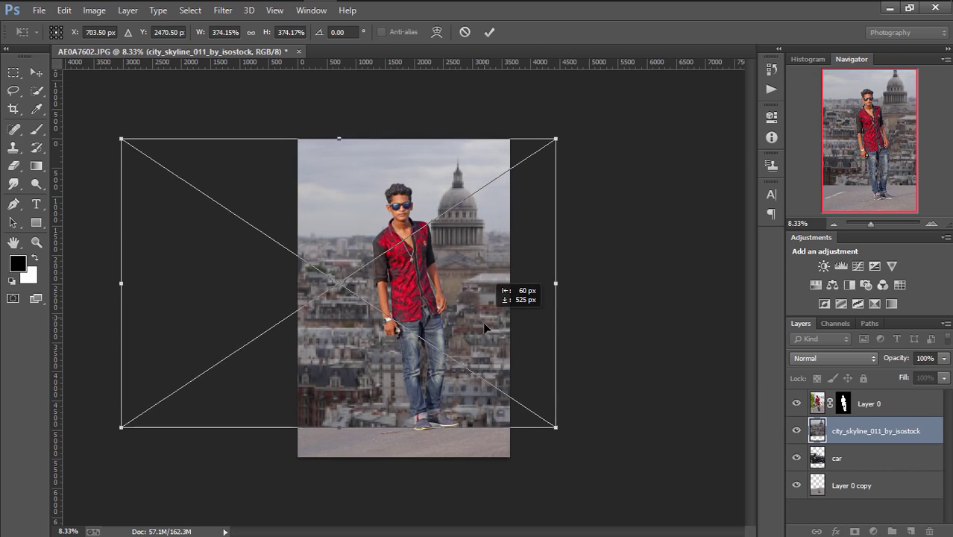
drag(439, 211, 440, 205)
right_click(440, 200)
key(Return)
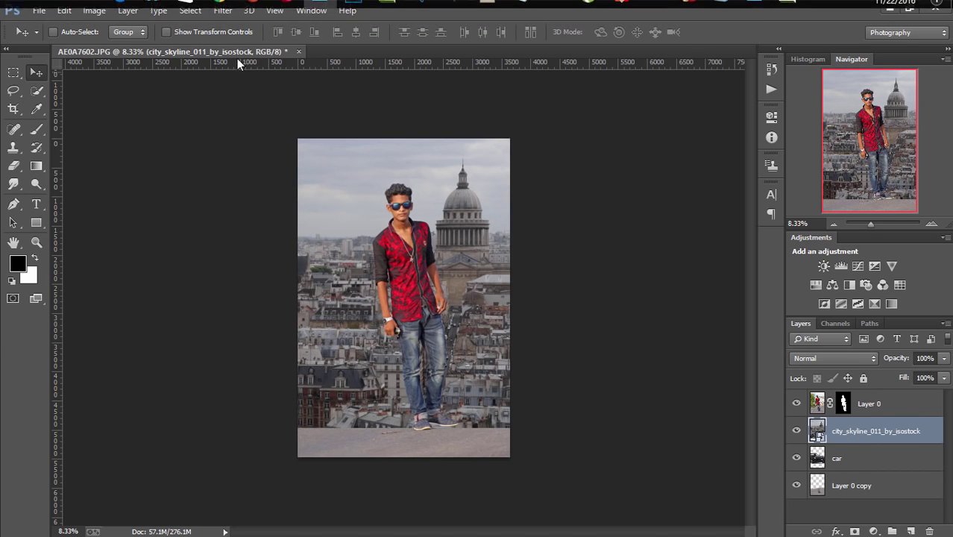
Hide the Navigator panel, move the skyline layer to the bottom, and shift it lower.
click(225, 12)
click(306, 12)
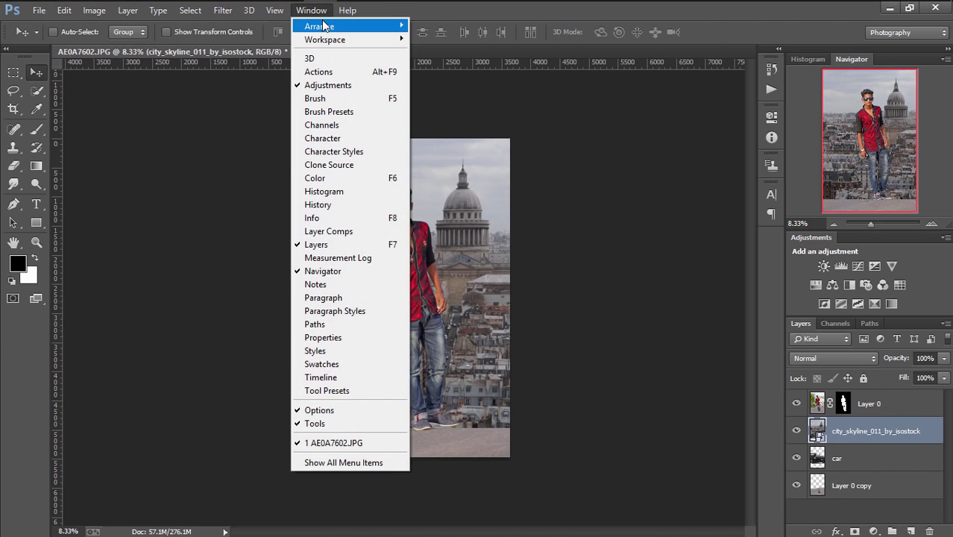
click(333, 272)
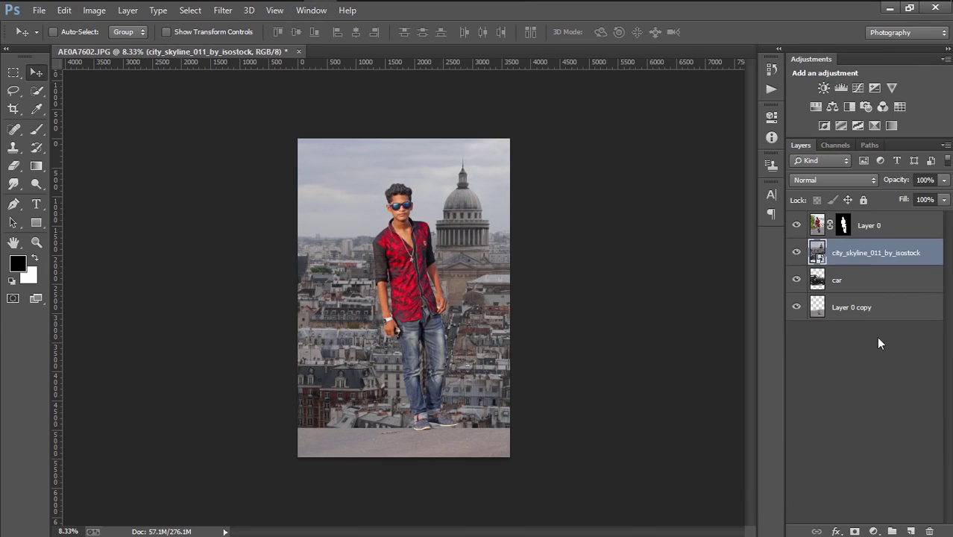
drag(855, 255, 838, 309)
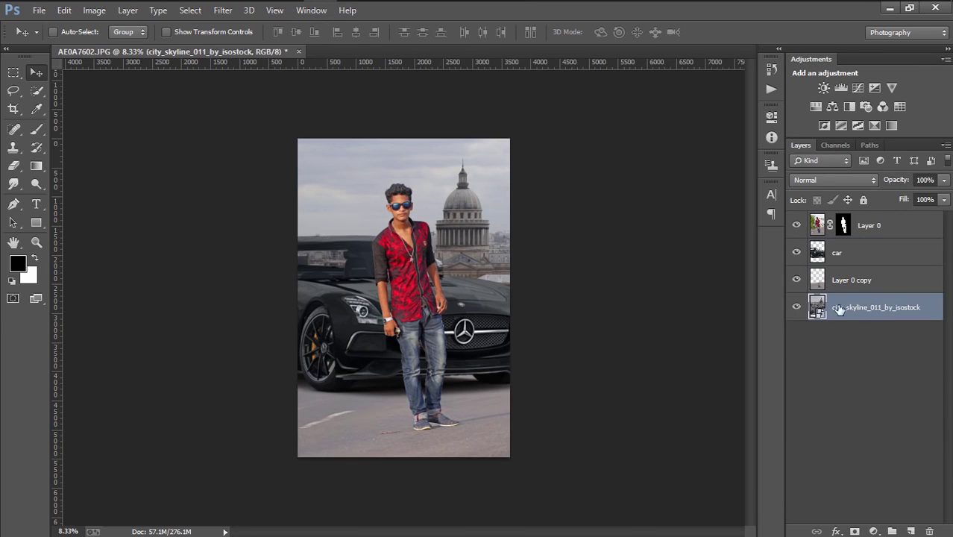
drag(493, 216, 482, 235)
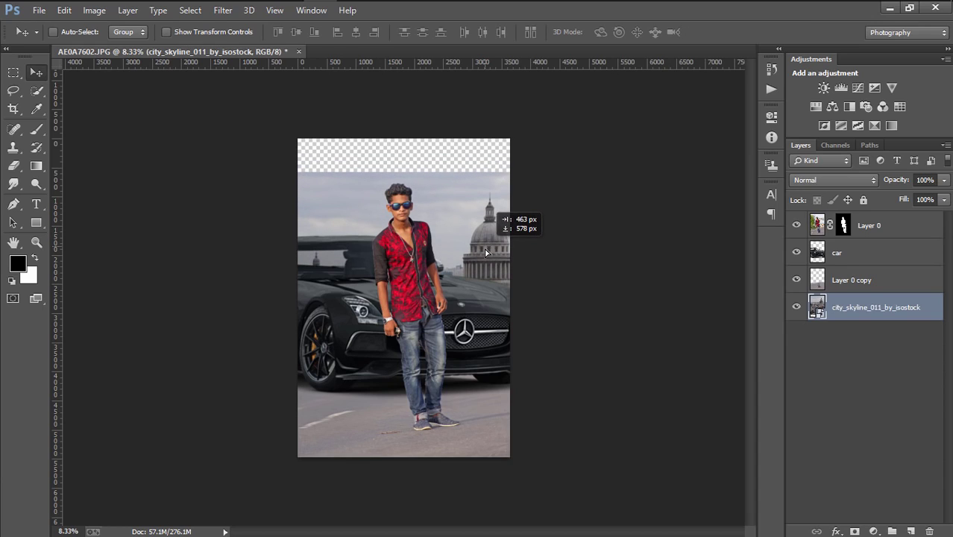
drag(484, 240, 485, 252)
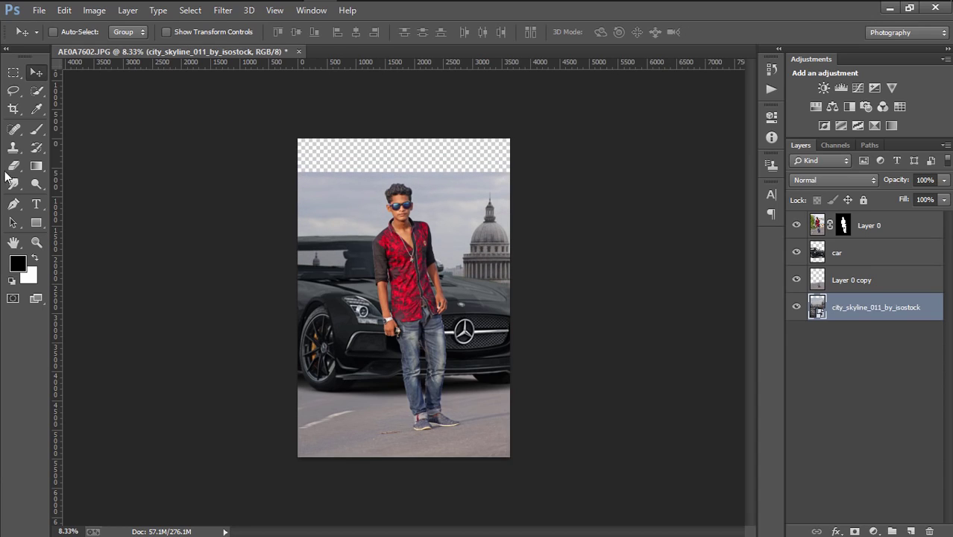
Select the sky with Quick Selection and rasterize the skyline layer.
click(35, 147)
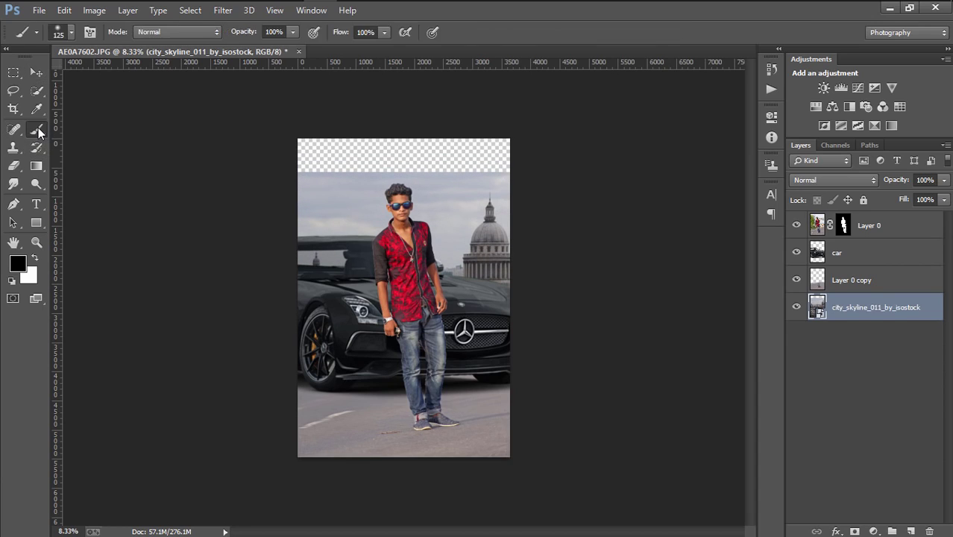
click(36, 90)
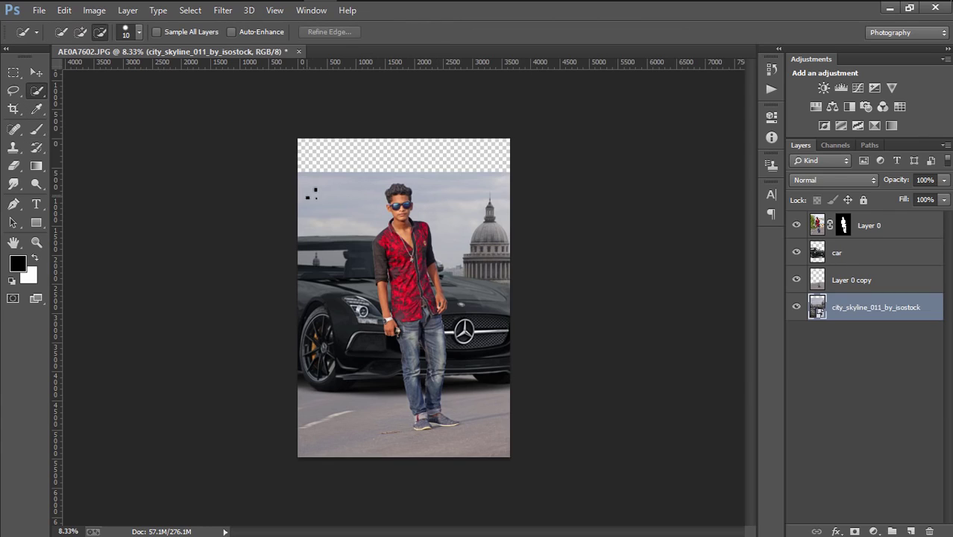
drag(354, 200, 445, 199)
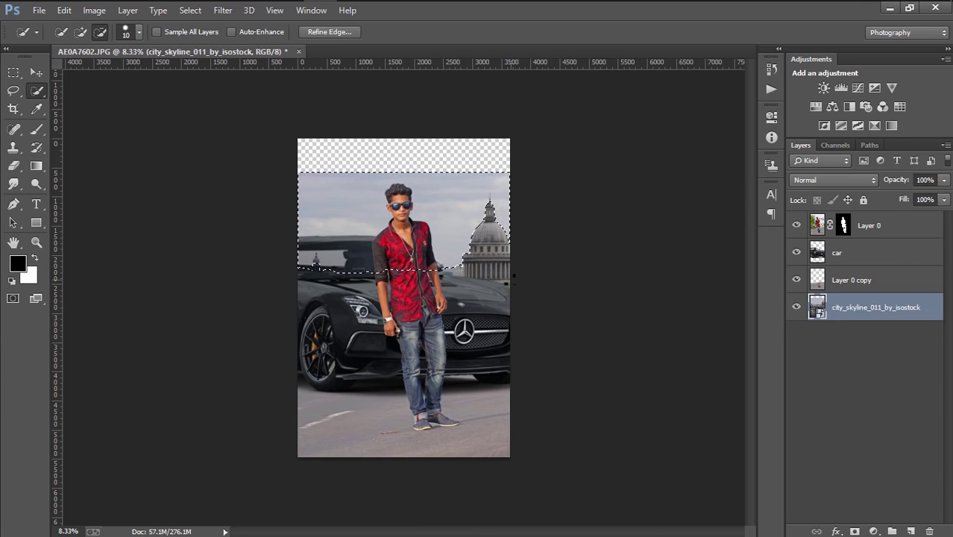
right_click(890, 306)
click(668, 238)
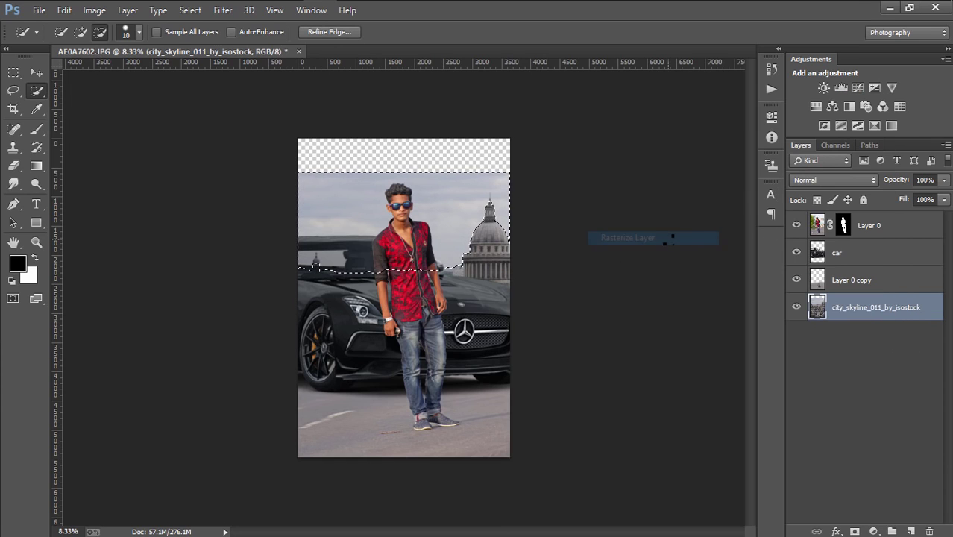
Refine the sky selection around the spire at 33.33% zoom and delete the sky.
key(ctrl+plus)
key(ctrl+plus)
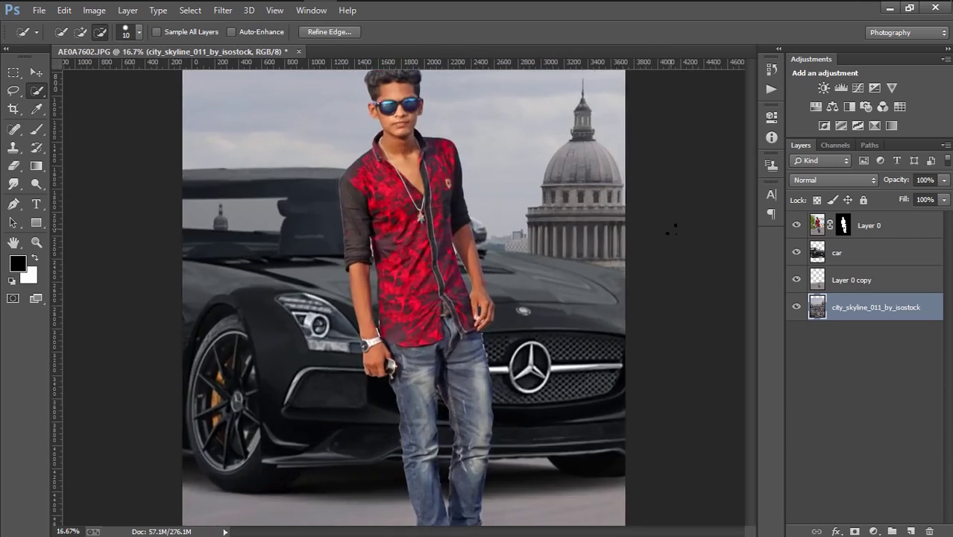
key(ctrl+plus)
key(ctrl+plus)
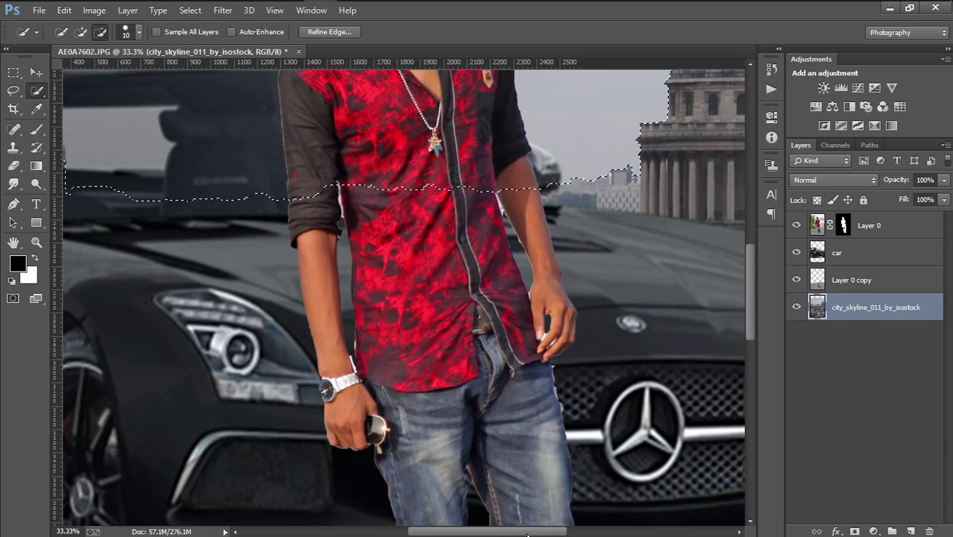
drag(500, 532, 537, 533)
scroll(537, 532, up, 5)
scroll(642, 321, up, 2)
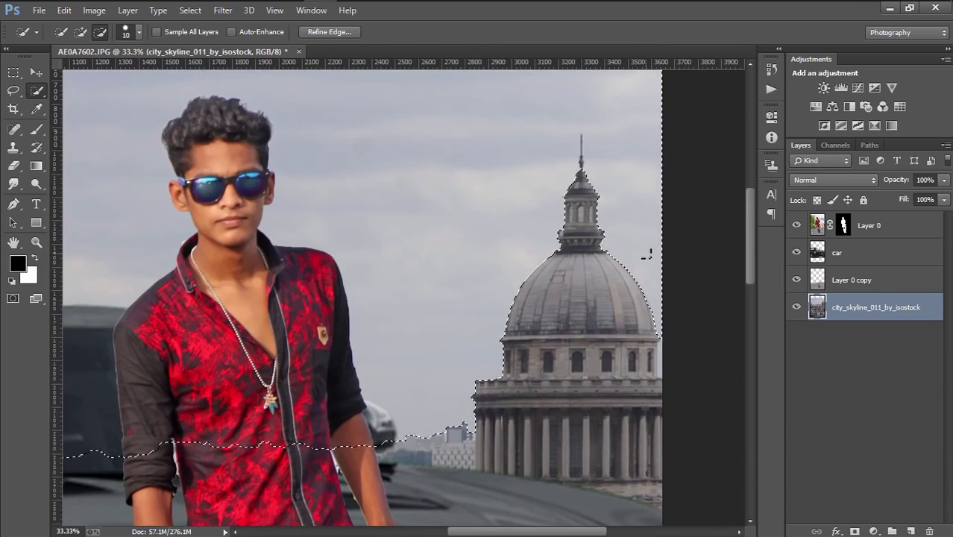
scroll(642, 321, up, 2)
key(bracketright)
key(bracketright)
key(bracketright)
key(bracketright)
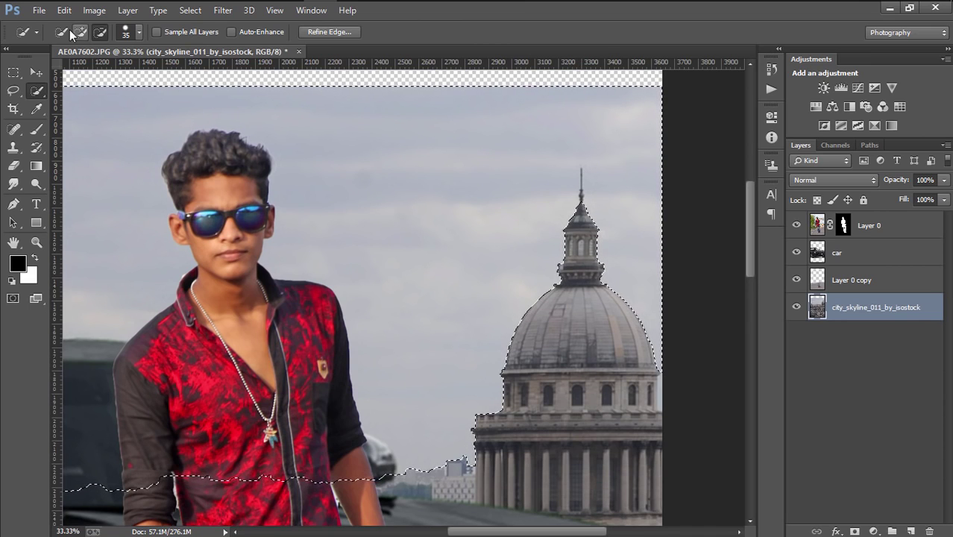
drag(587, 230, 585, 176)
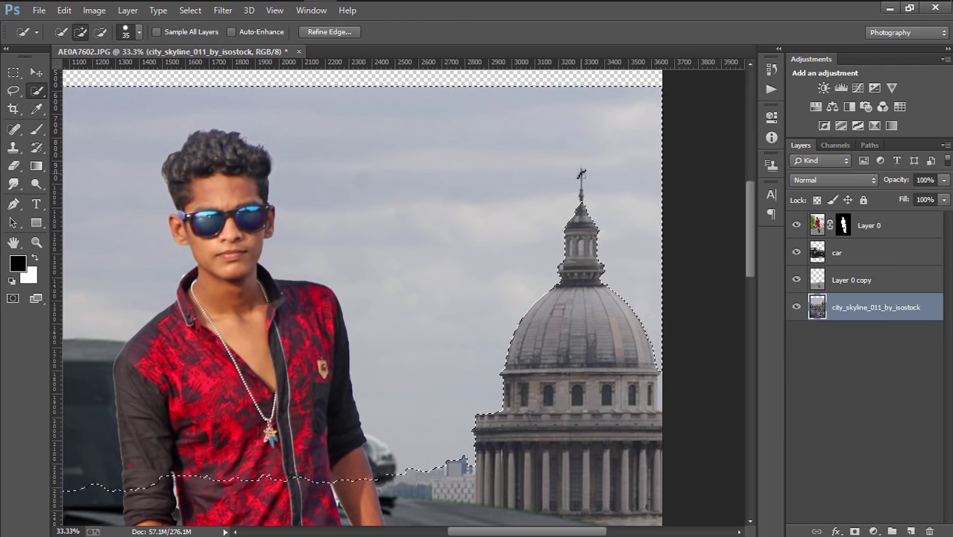
click(100, 31)
drag(581, 173, 582, 203)
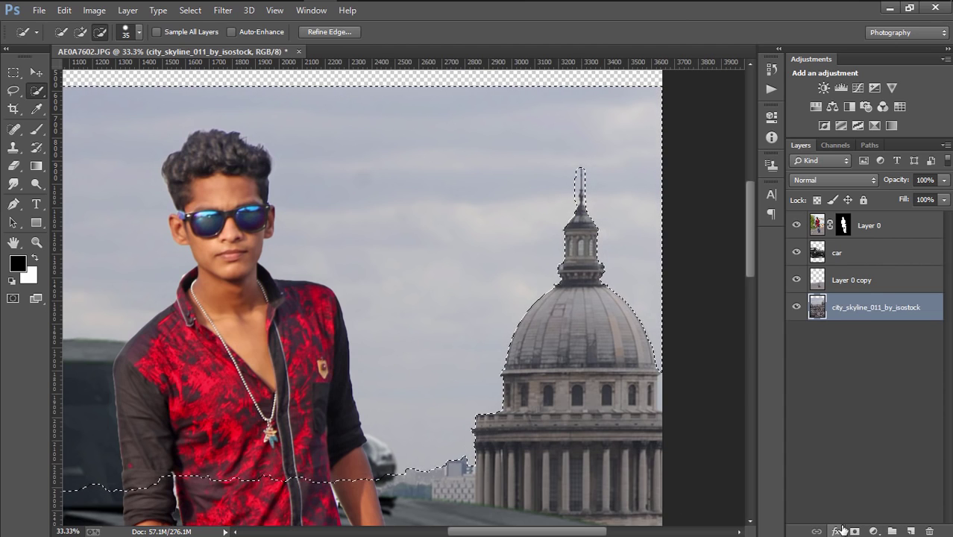
key(Delete)
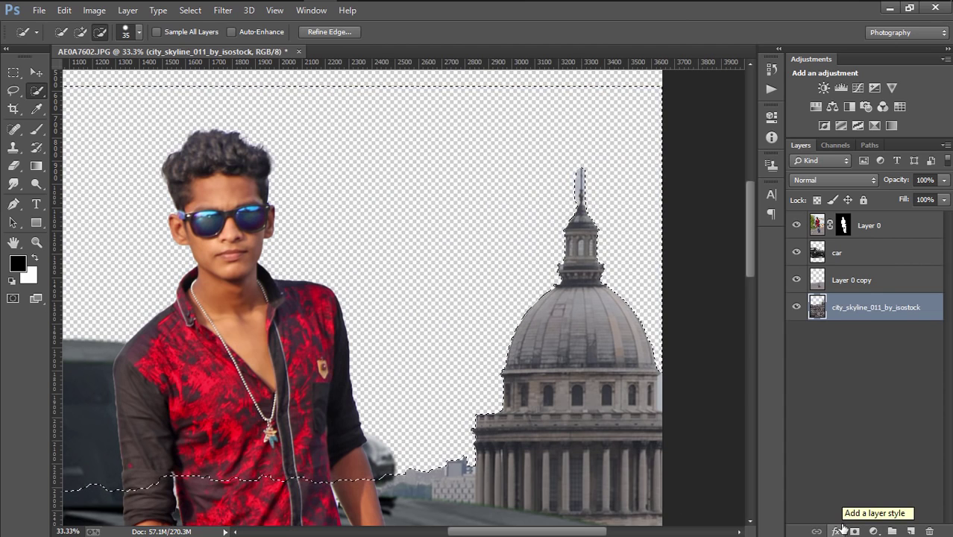
Deselect and zoom to 66.7% on the spire's cutout edges.
key(ctrl+d)
key(ctrl+plus)
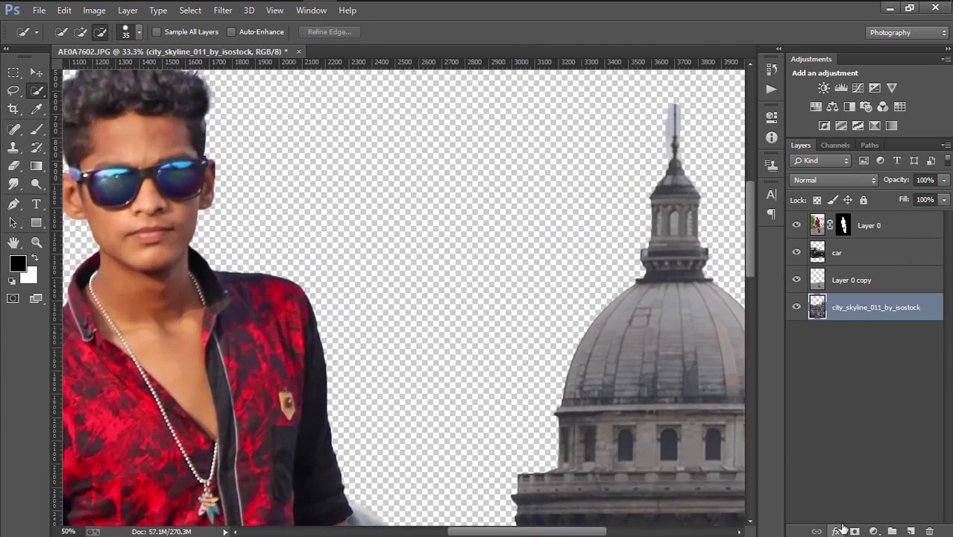
key(ctrl+plus)
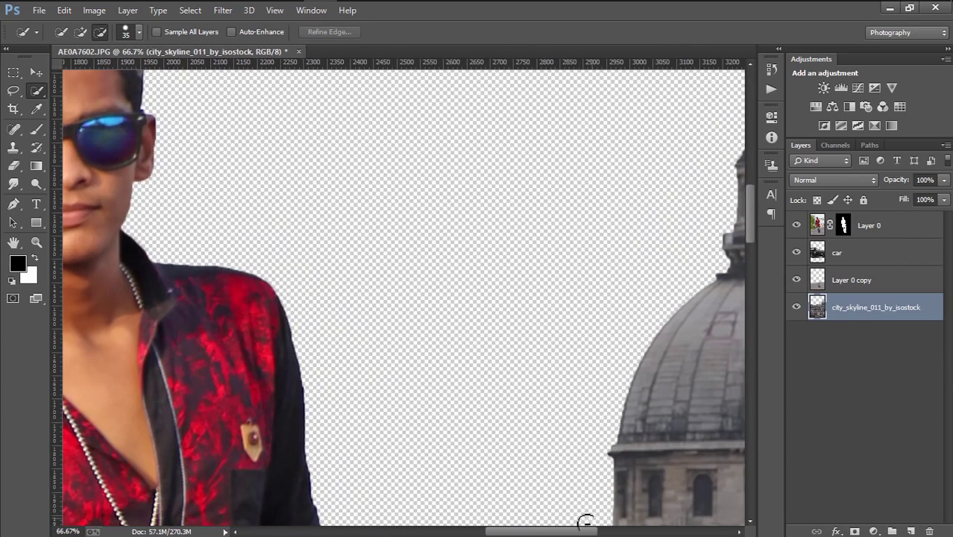
scroll(522, 234, right, 5)
scroll(621, 164, up, 3)
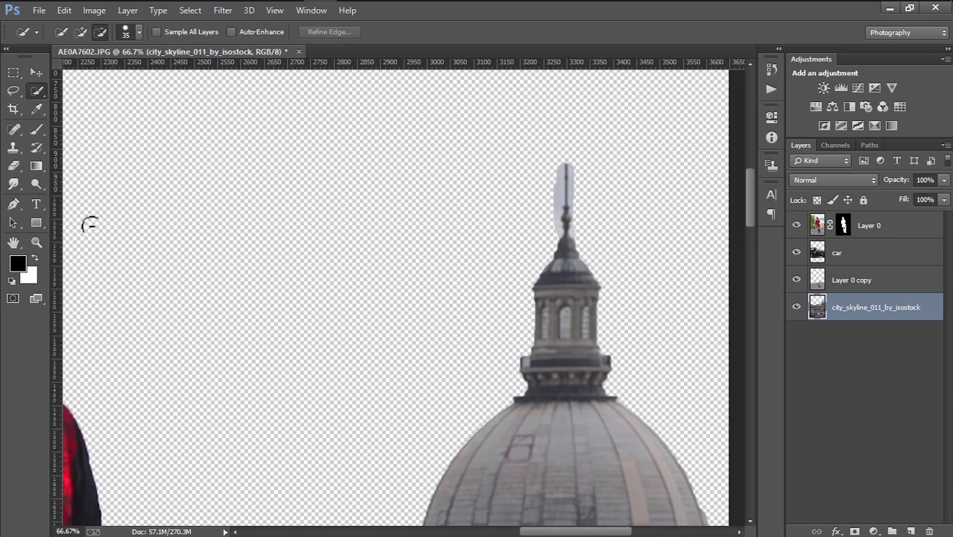
Trace a closed Pen path around the grey halo at the spire.
click(13, 204)
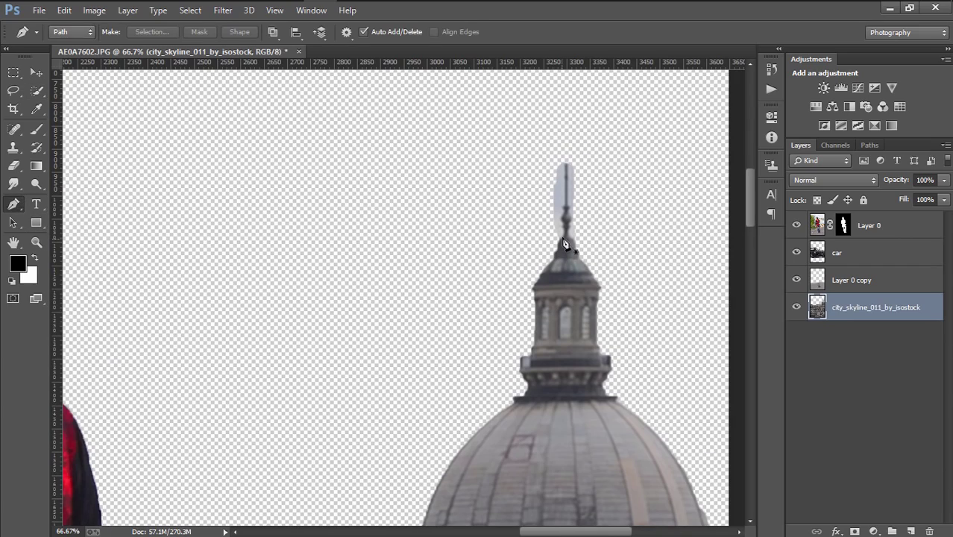
key(ctrl+plus)
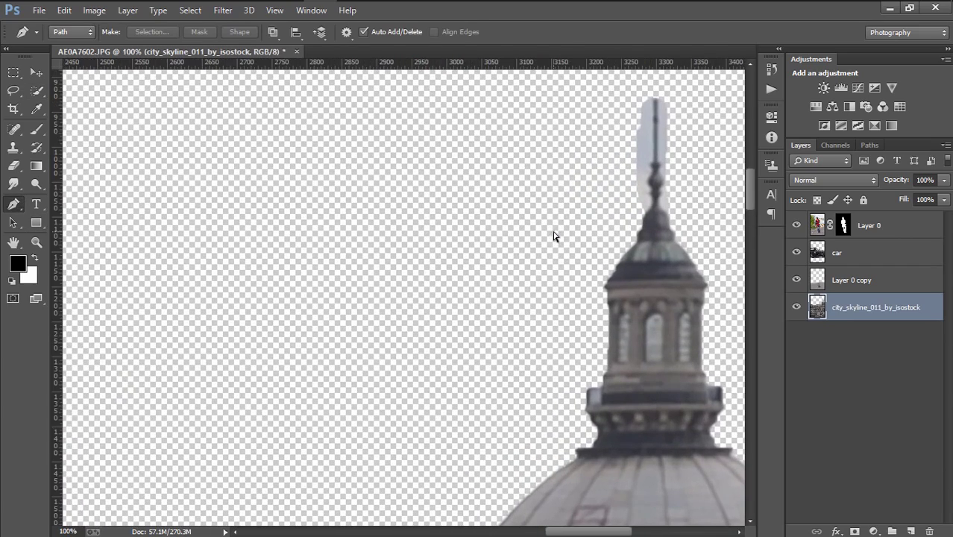
click(648, 213)
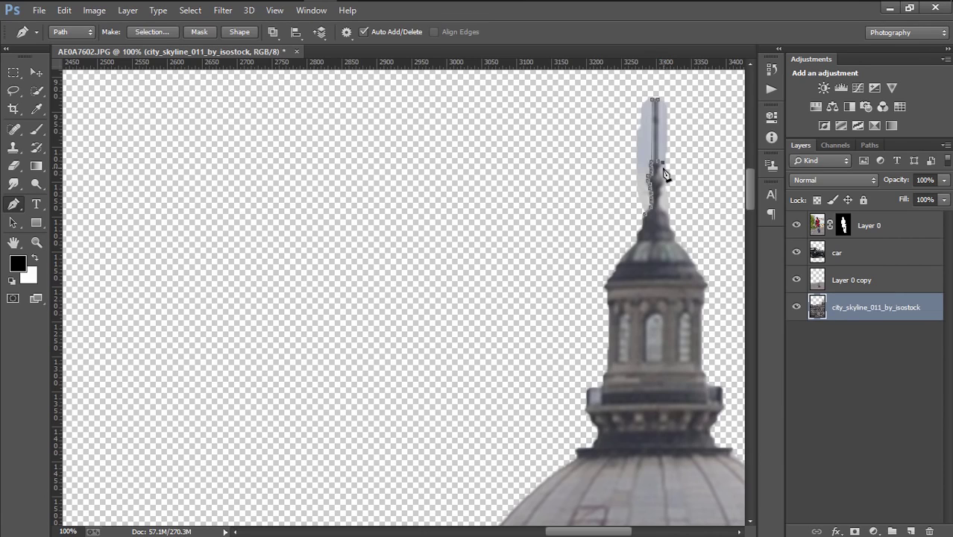
click(662, 195)
drag(708, 158, 691, 88)
click(670, 79)
click(642, 80)
click(617, 132)
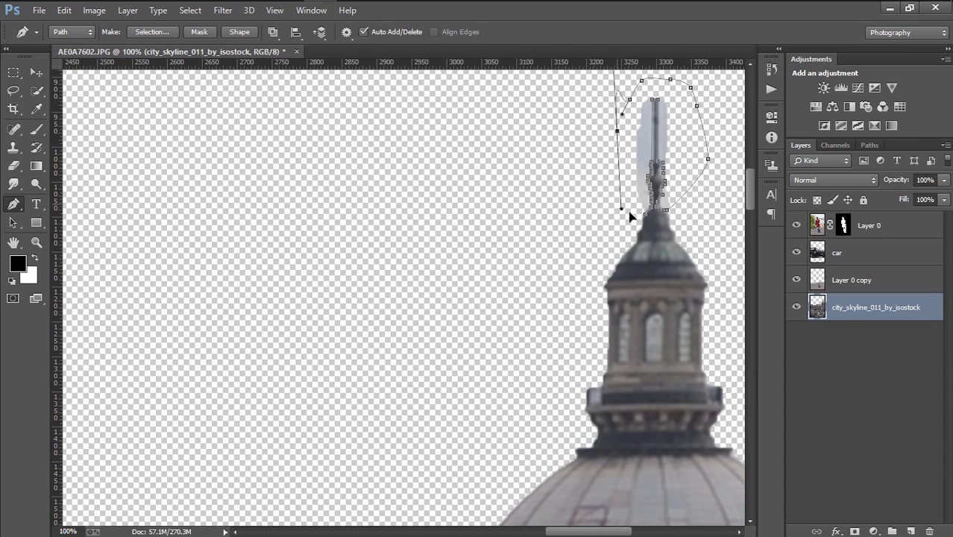
click(610, 186)
click(616, 203)
Convert the path to a selection, delete the halo, deselect, and zoom back out.
right_click(637, 151)
click(666, 213)
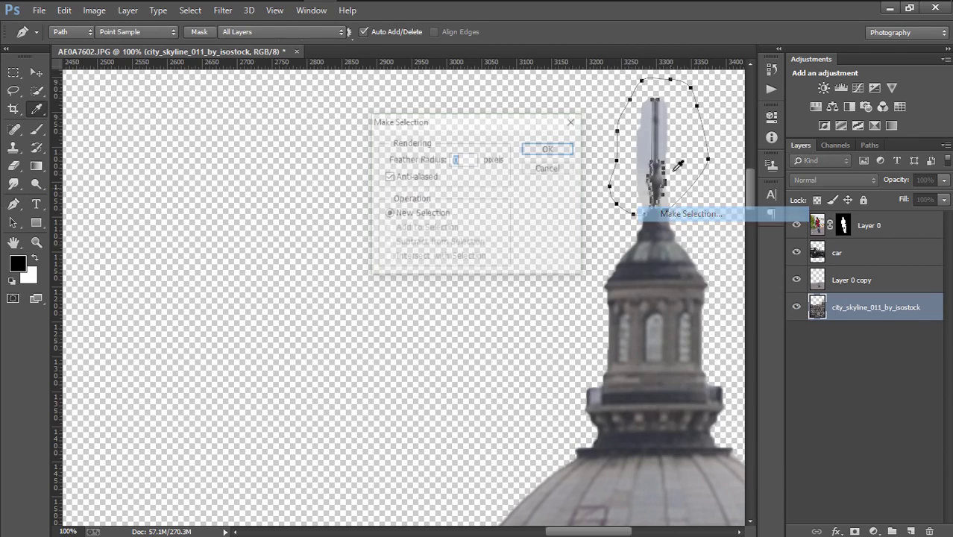
click(559, 149)
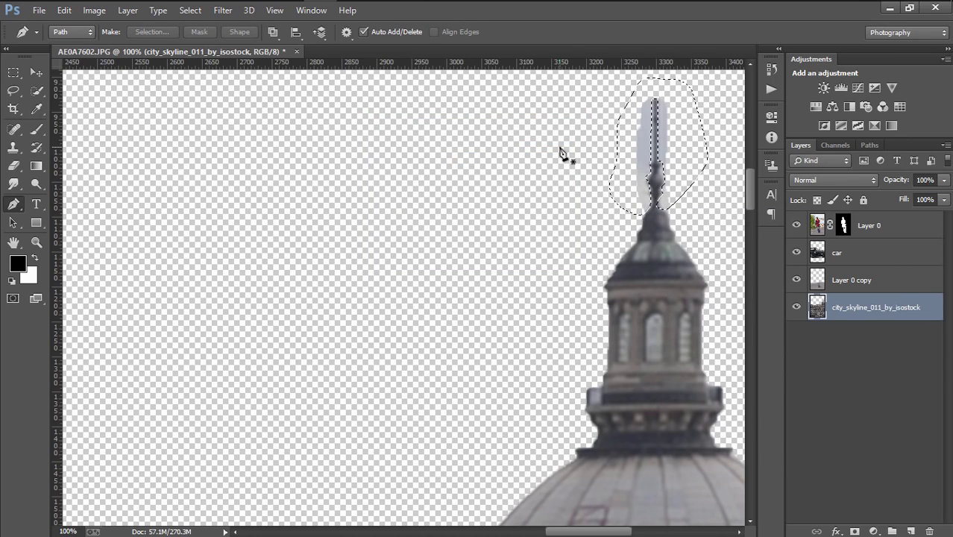
key(Delete)
key(ctrl+d)
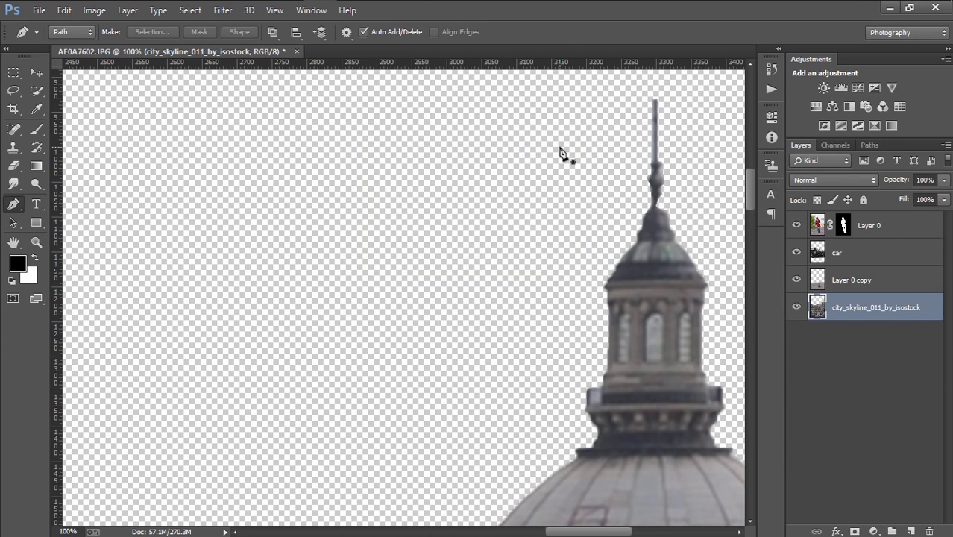
key(ctrl+minus)
key(ctrl+minus)
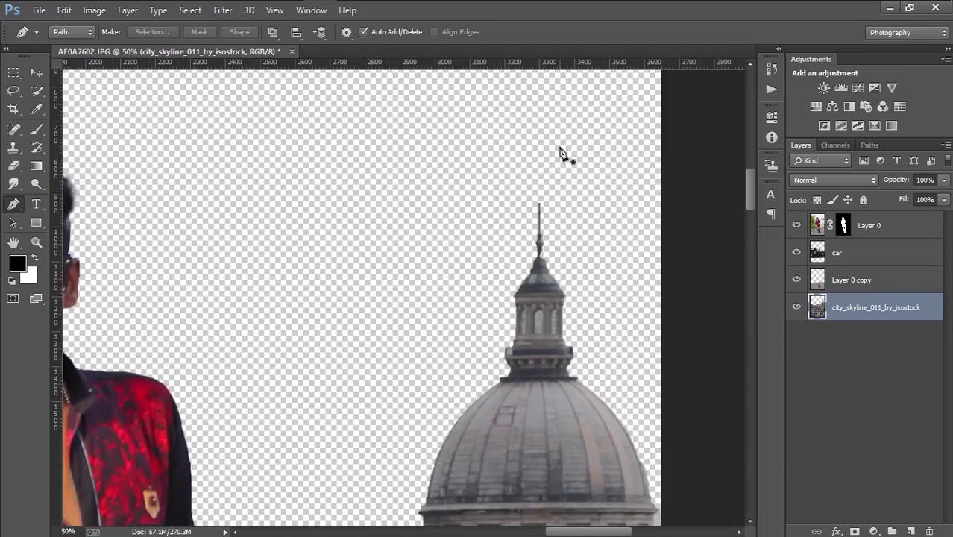
key(ctrl+minus)
key(ctrl+minus)
key(ctrl+minus)
key(ctrl+minus)
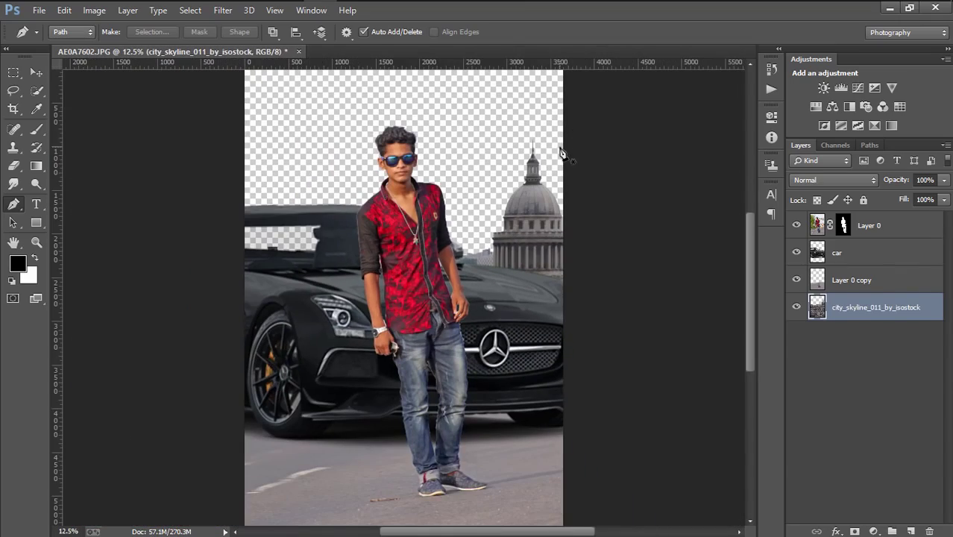
Move the skyline slightly lower and set its Levels midtone to 0.85.
click(37, 70)
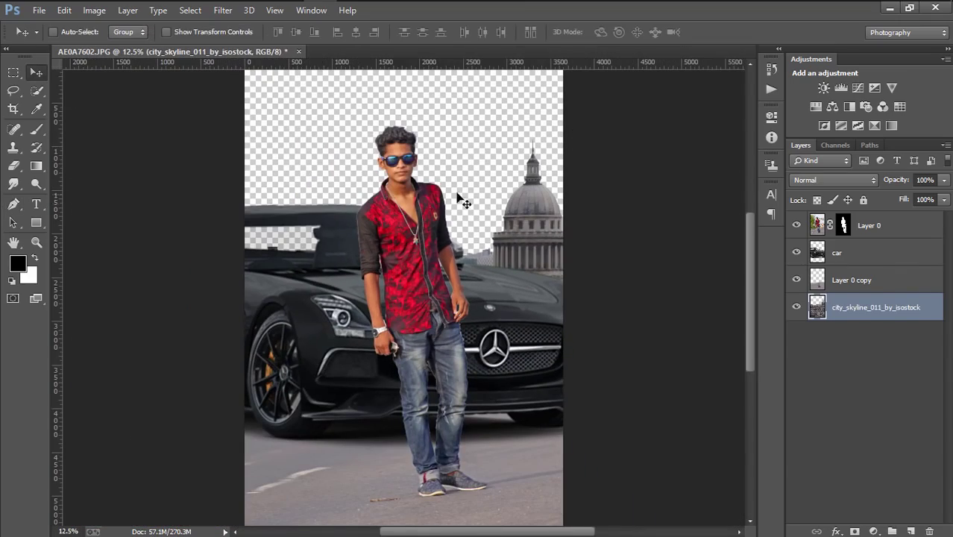
drag(509, 194, 510, 210)
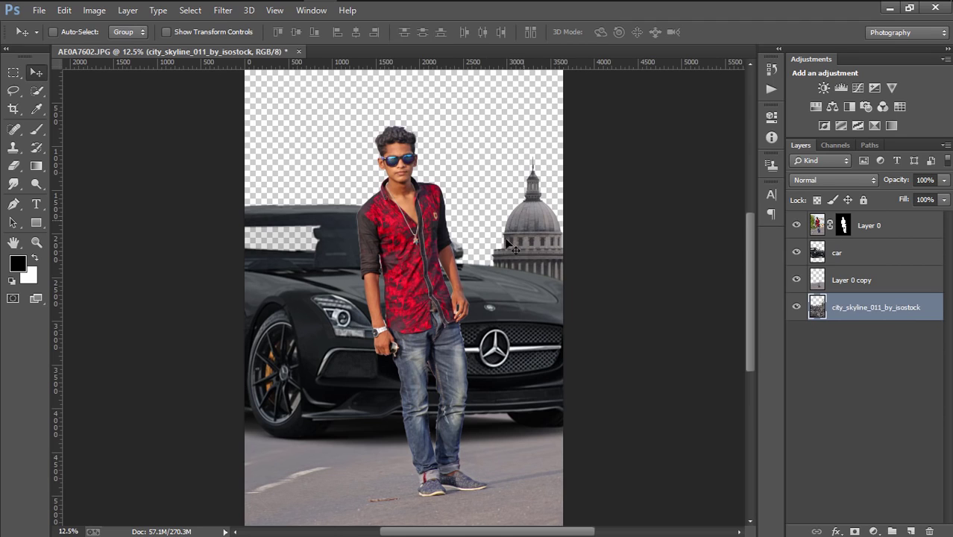
click(94, 10)
mouse_move(115, 46)
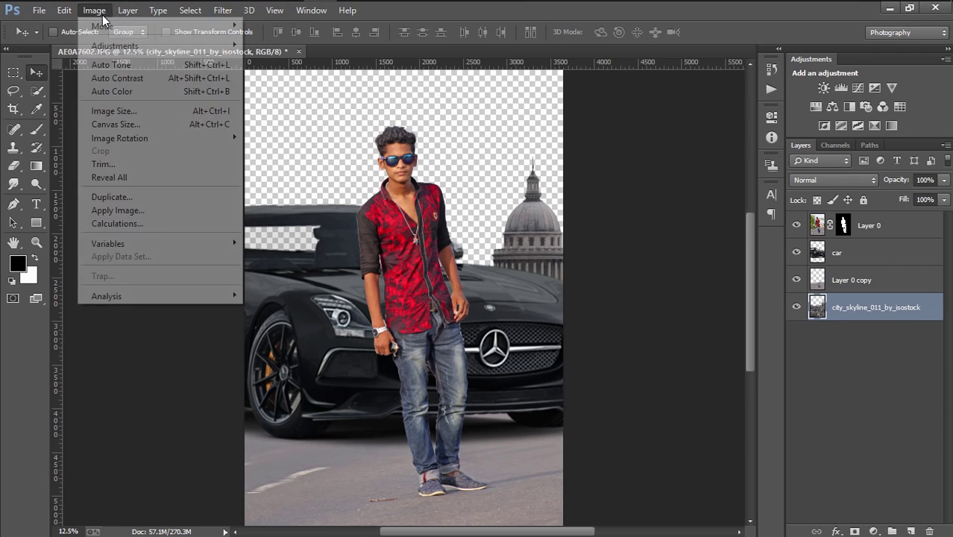
click(267, 59)
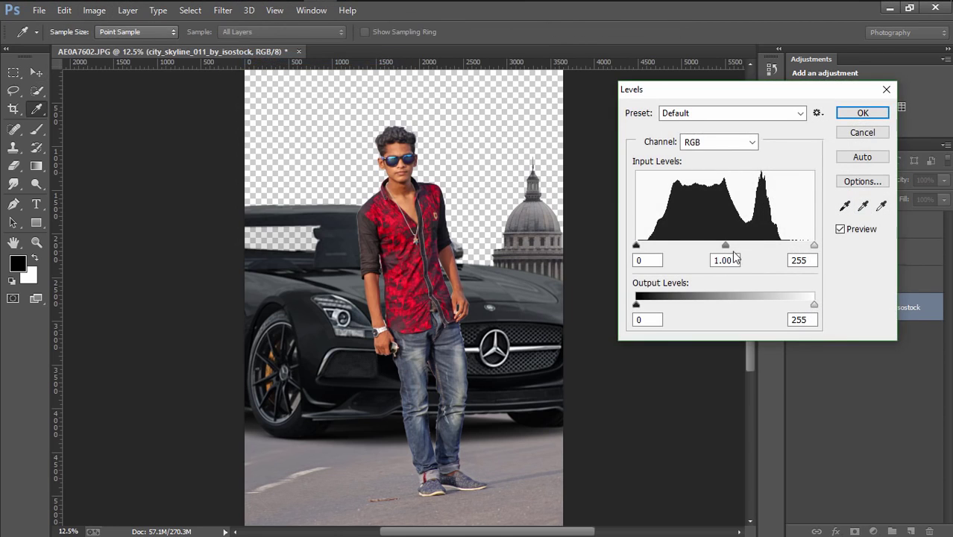
drag(725, 245, 735, 248)
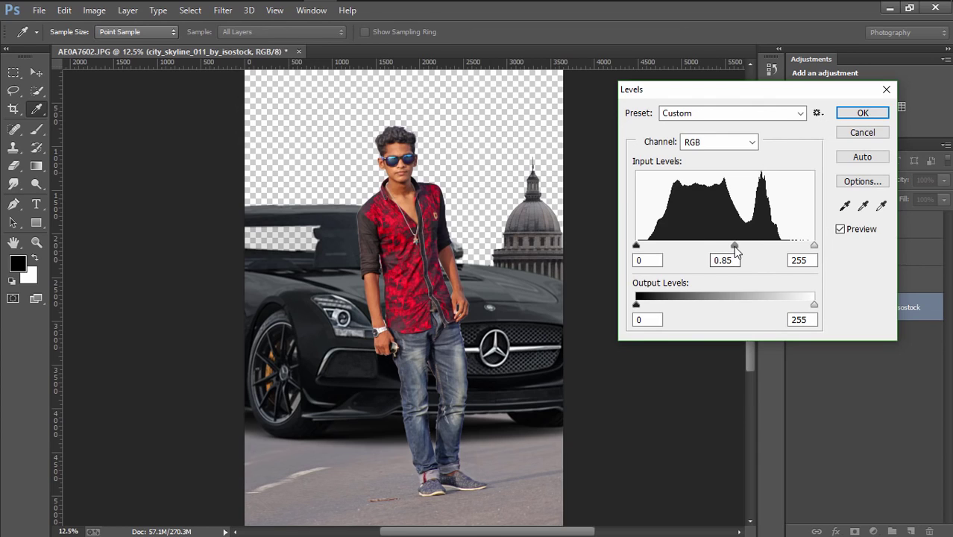
click(861, 114)
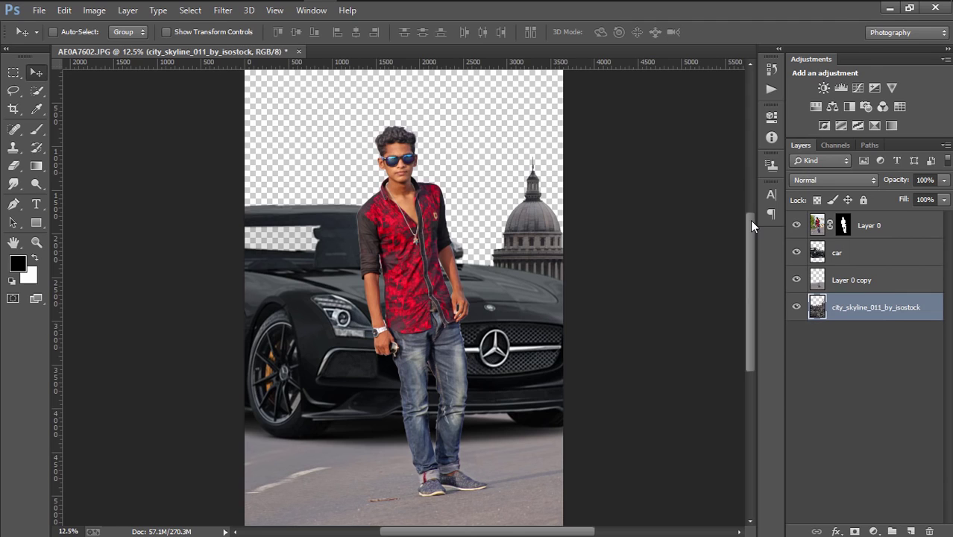
key(ctrl+minus)
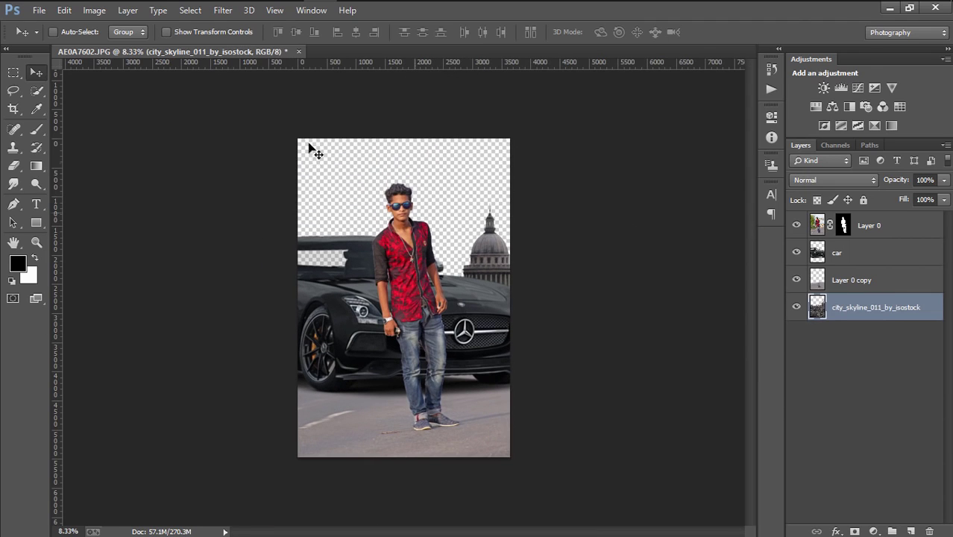
Place the sky image from STOCK (E:) > project > New folder (2), enlarged over the picture's top.
click(39, 9)
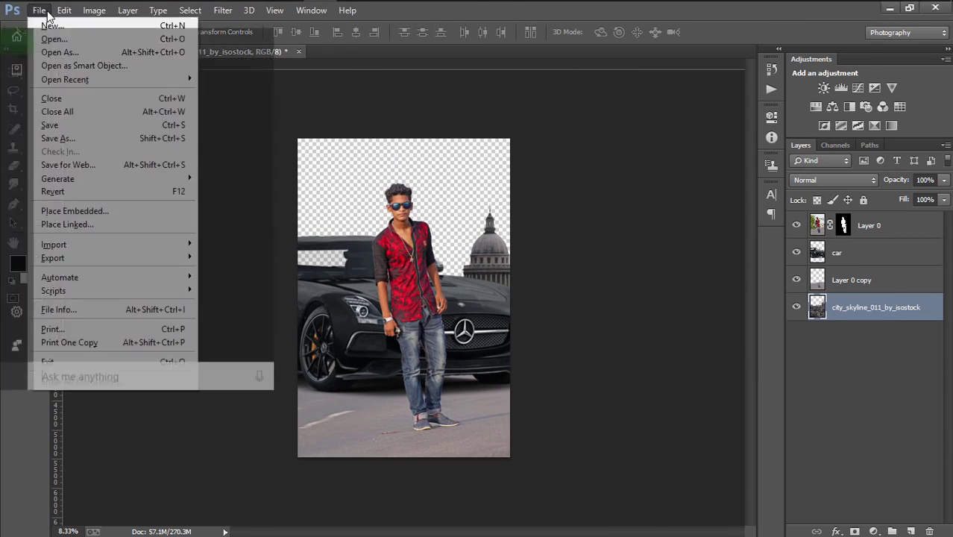
click(104, 212)
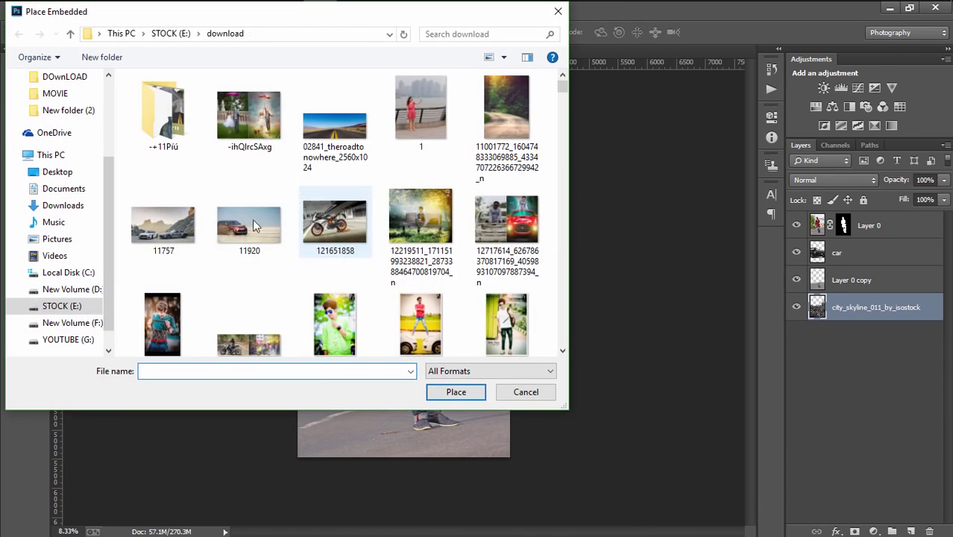
click(62, 306)
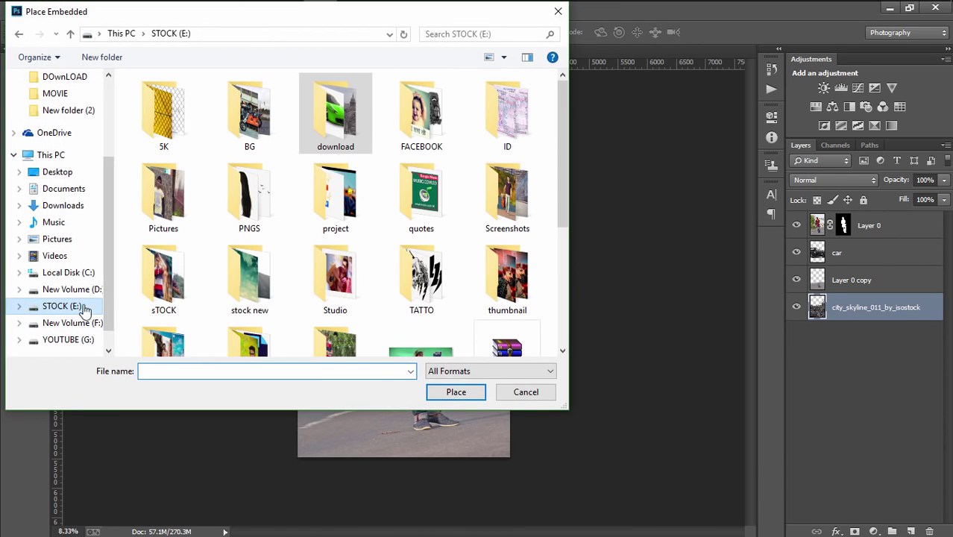
double_click(334, 197)
double_click(250, 112)
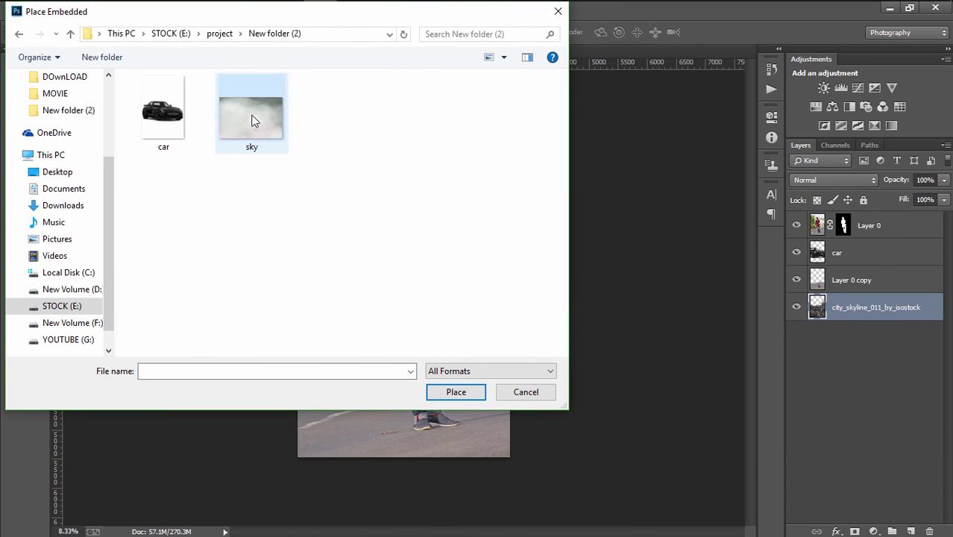
click(252, 118)
click(441, 391)
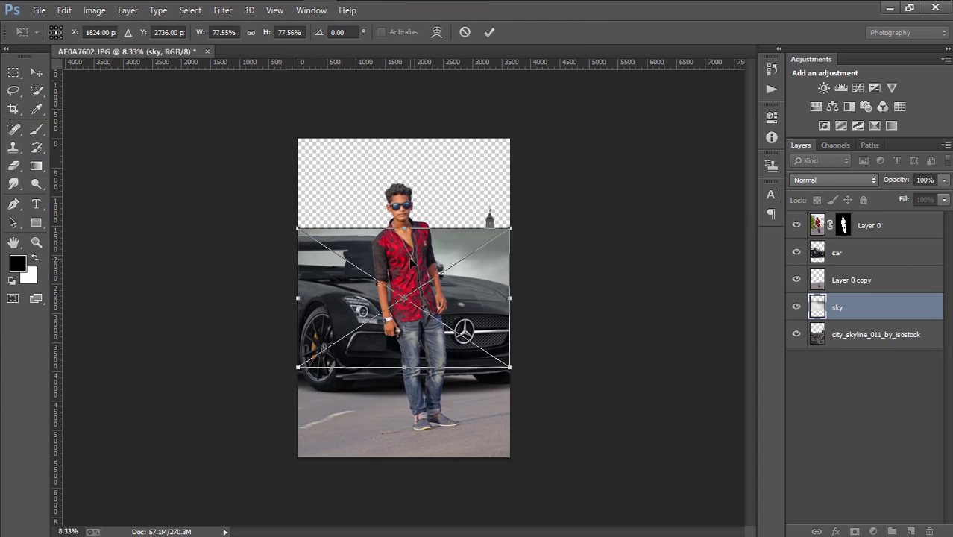
mouse_move(418, 211)
mouse_down()
mouse_move(418, 220)
mouse_move(397, 143)
mouse_up()
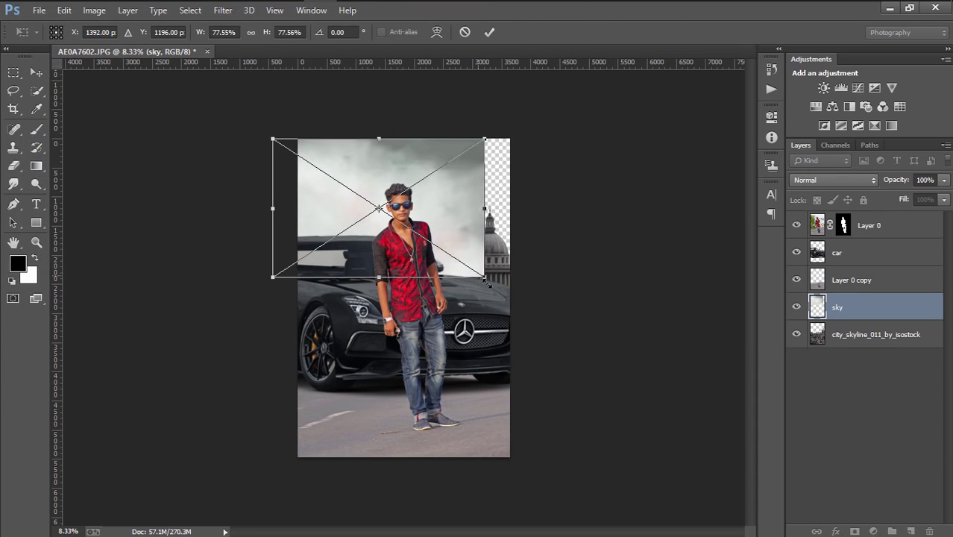
drag(485, 278, 569, 308)
Commit the sky's placement, move it beneath the skyline layer, and nudge it into position.
click(489, 32)
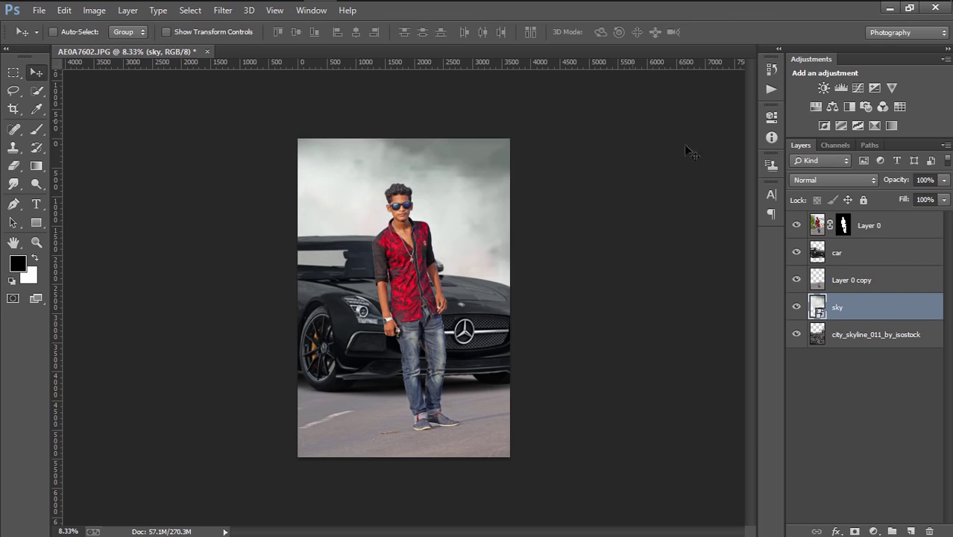
drag(836, 292, 868, 350)
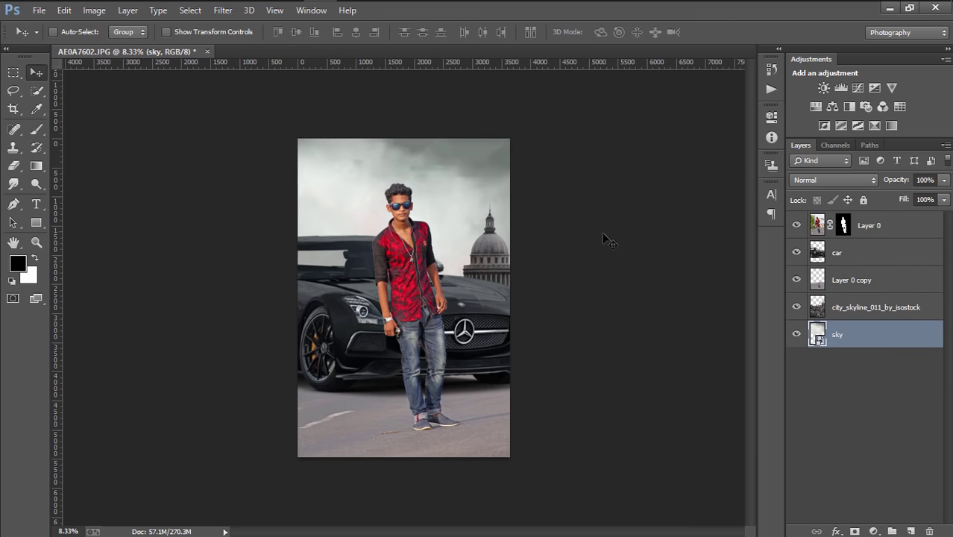
mouse_move(468, 204)
mouse_down()
mouse_move(458, 208)
mouse_move(476, 201)
mouse_up()
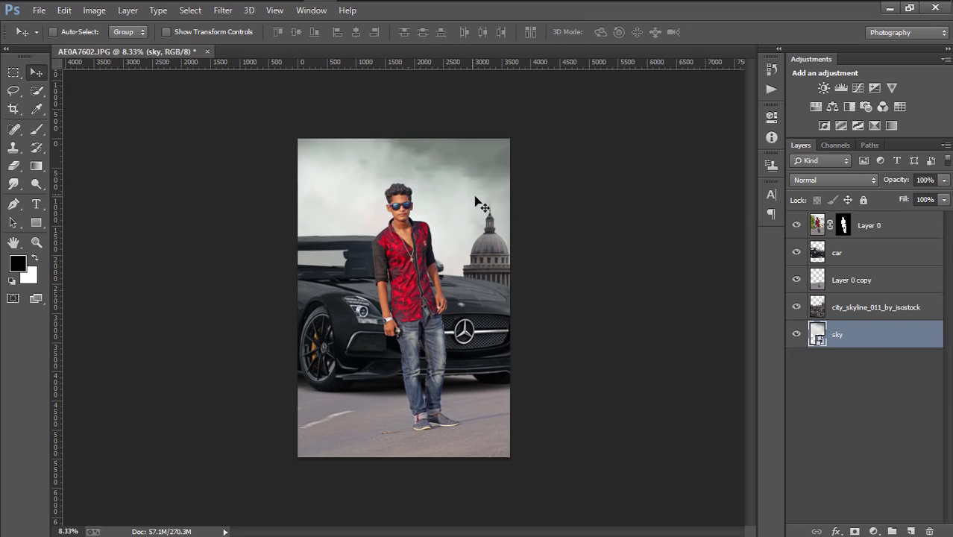
click(90, 11)
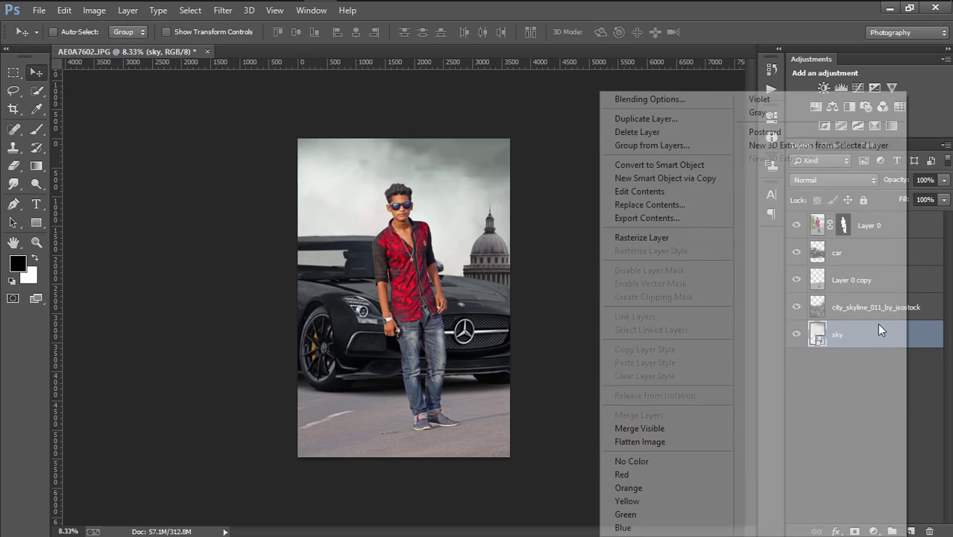
Rasterize the sky layer and set its Color Balance midtones to +2, −5, −3.
right_click(906, 332)
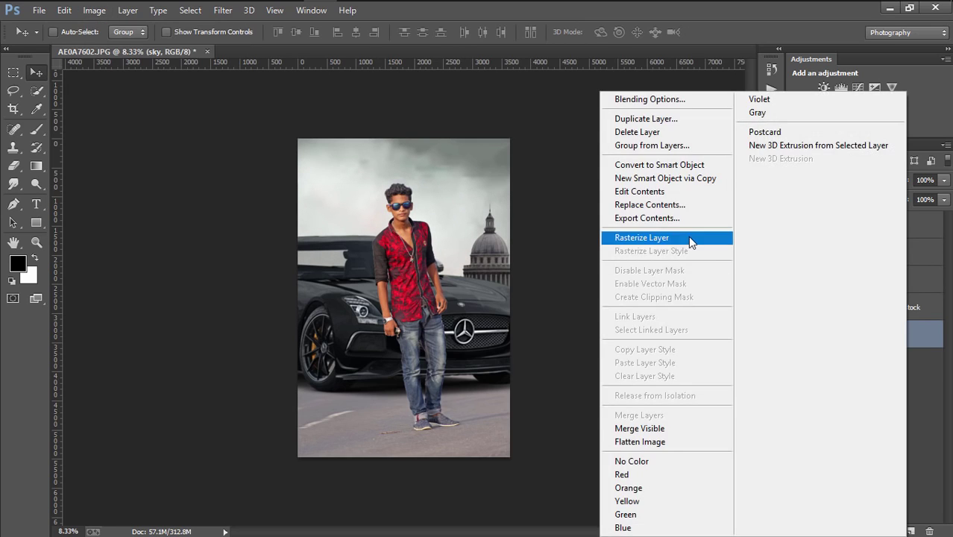
click(689, 236)
click(100, 12)
mouse_move(115, 46)
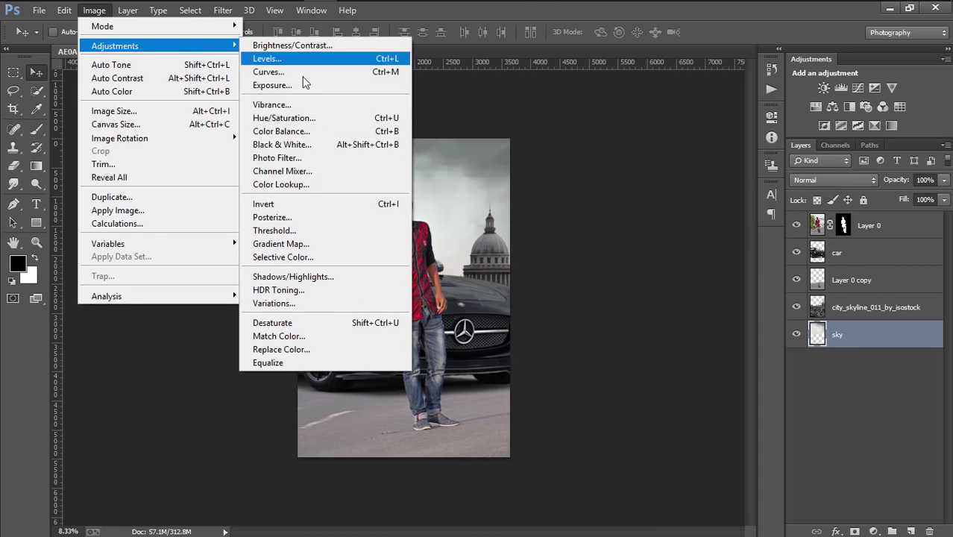
click(324, 133)
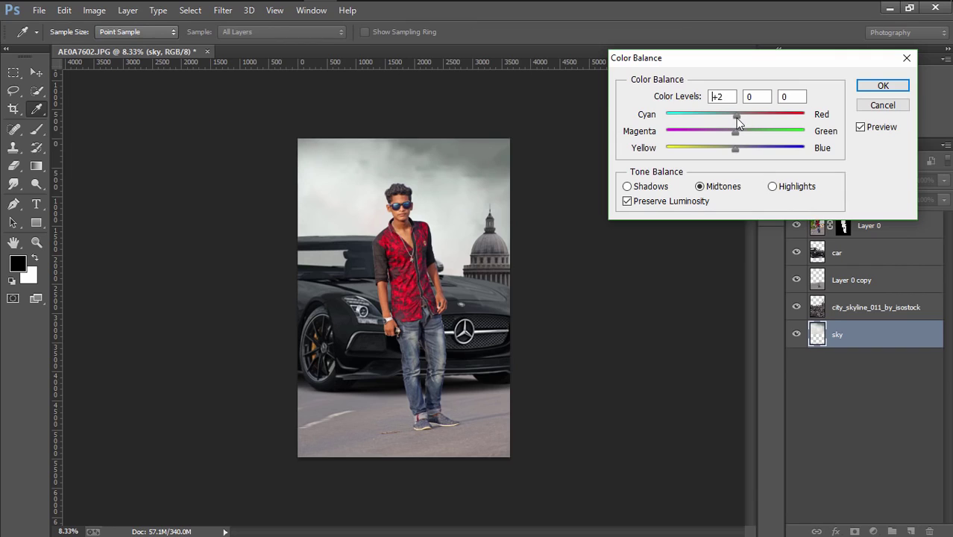
drag(725, 133, 732, 151)
click(880, 86)
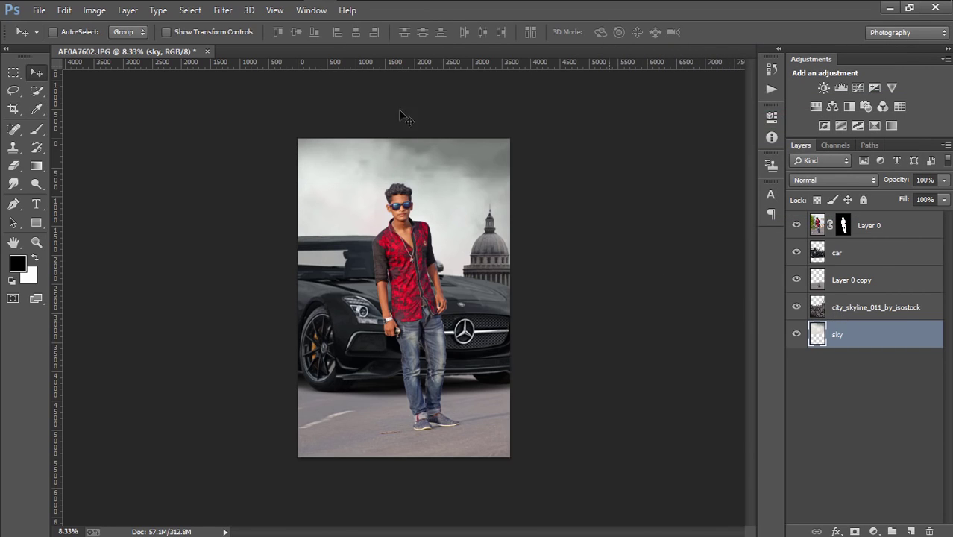
click(222, 10)
mouse_move(229, 177)
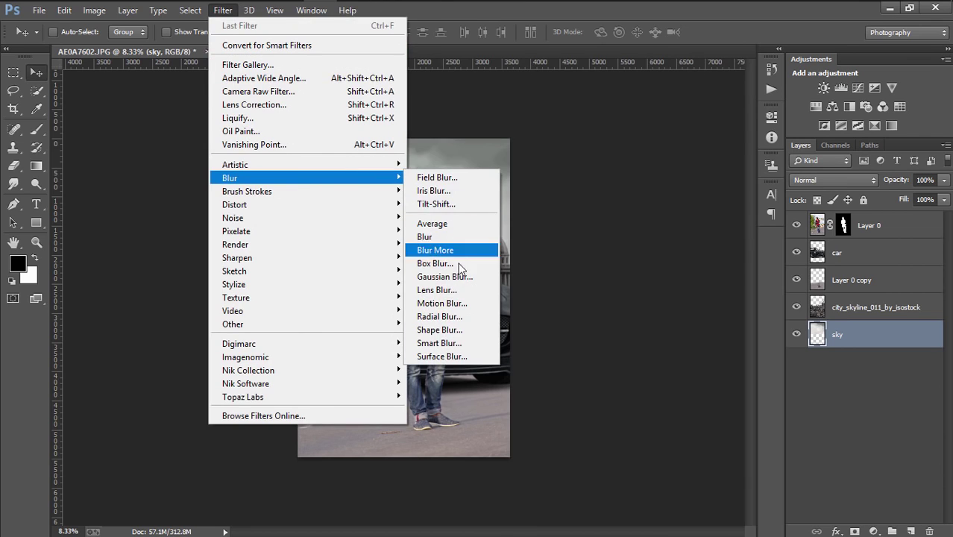
Apply a 2.2-pixel Gaussian Blur to the sky layer.
click(446, 276)
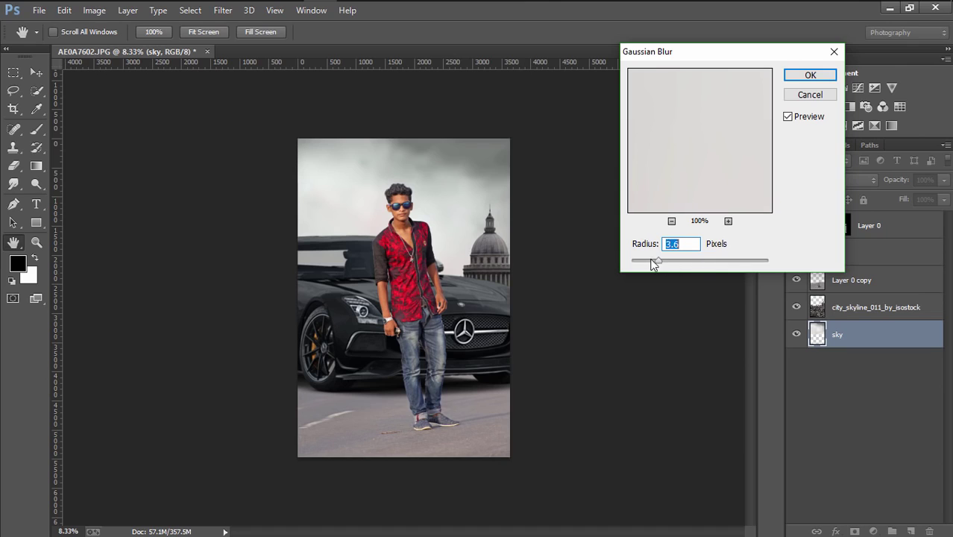
drag(635, 261, 649, 265)
click(807, 75)
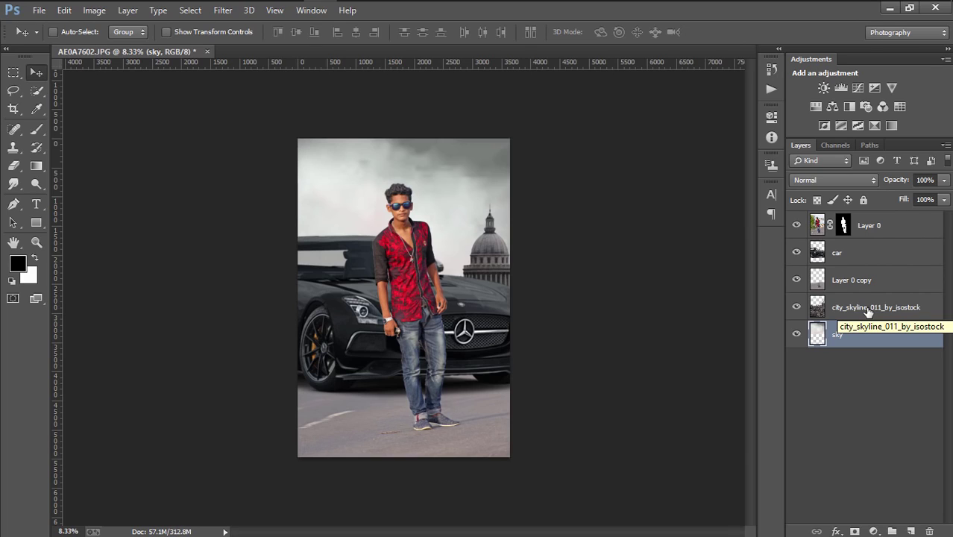
Apply Layer 0's layer mask permanently.
click(844, 225)
right_click(844, 224)
click(848, 271)
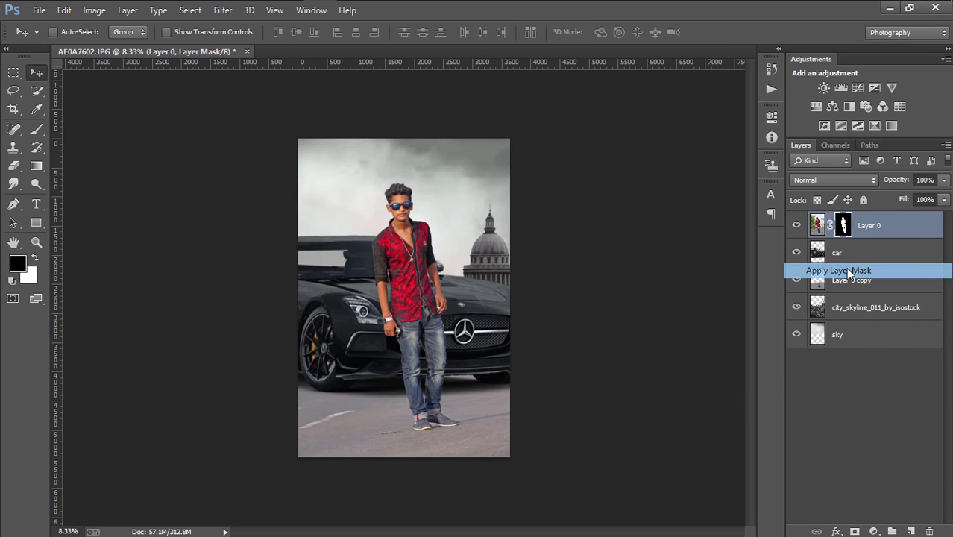
In Camera Raw, raise clarity to +38, adjust blacks, whites and shadows, and add luminance noise reduction.
click(229, 15)
click(245, 87)
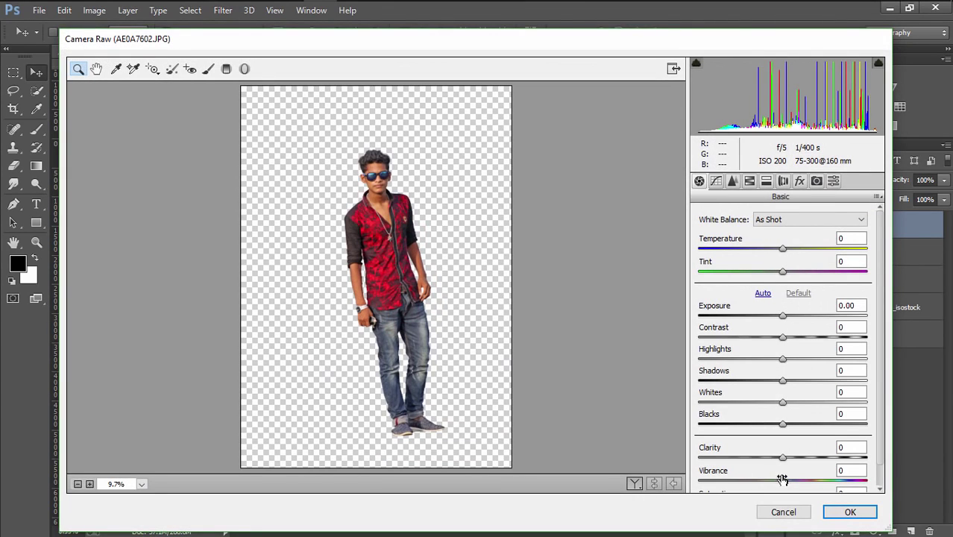
drag(784, 457, 816, 458)
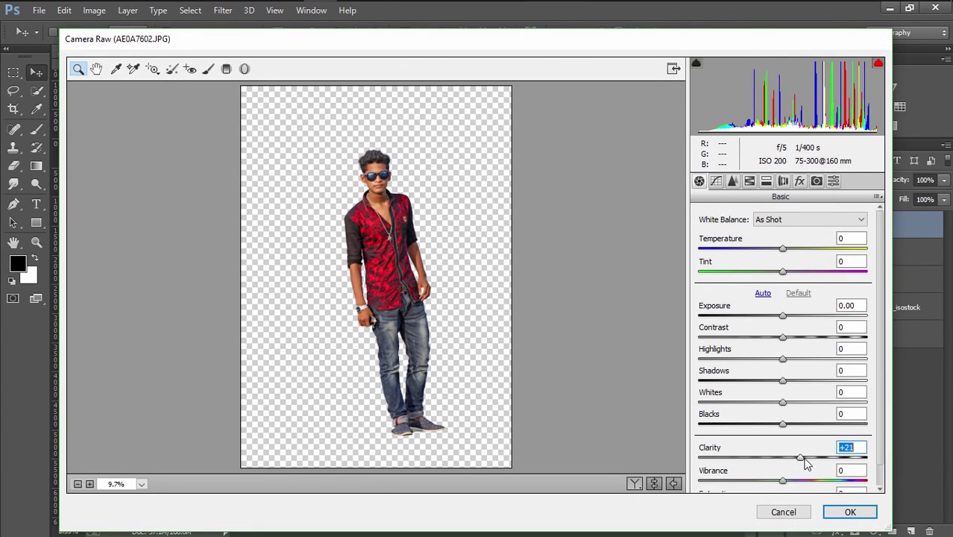
mouse_move(782, 424)
mouse_down()
mouse_move(810, 425)
mouse_move(776, 424)
mouse_move(766, 405)
mouse_move(848, 406)
mouse_move(825, 403)
mouse_up()
mouse_move(782, 380)
mouse_down()
mouse_move(823, 382)
mouse_move(770, 369)
mouse_move(792, 339)
mouse_up()
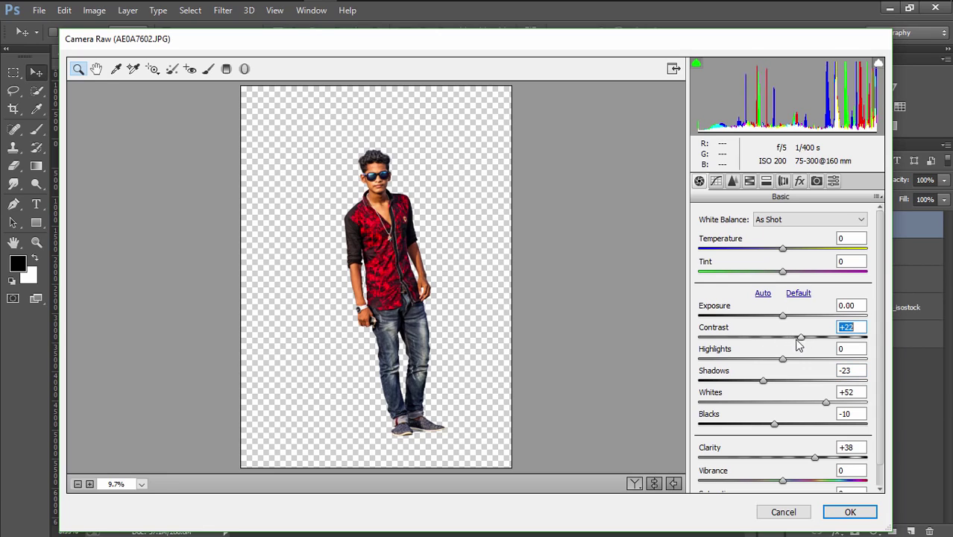
click(733, 182)
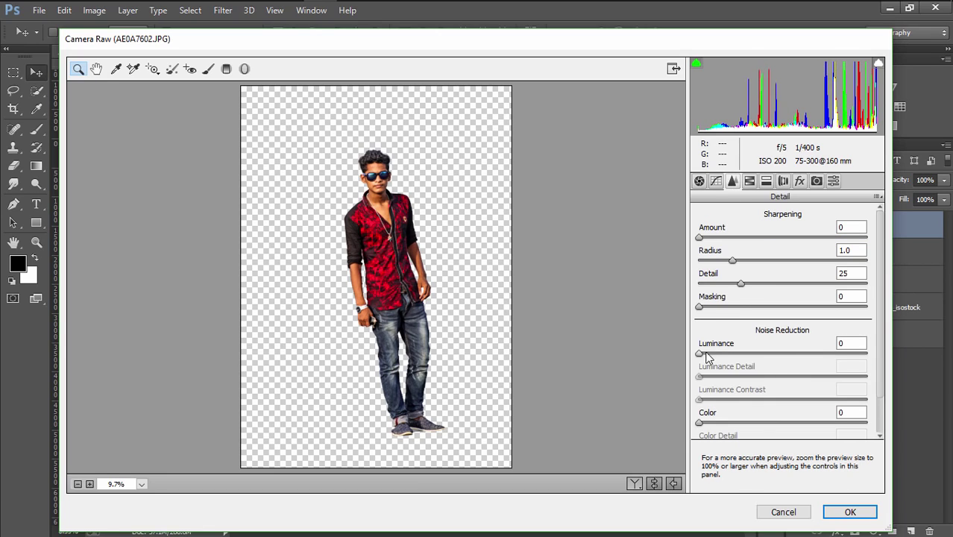
drag(701, 353, 720, 353)
Brighten Oranges luminance and set Blues saturation to +100, then apply the Camera Raw grade.
click(750, 181)
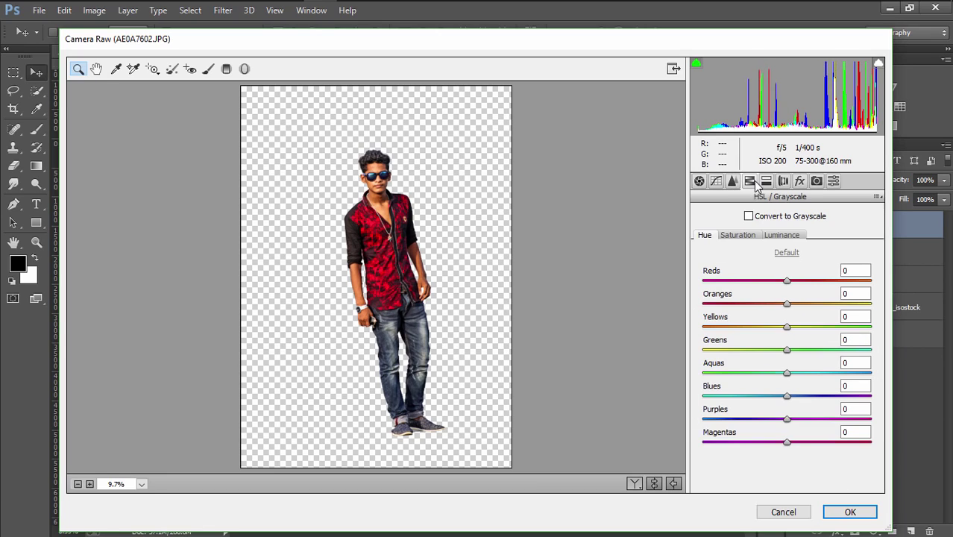
click(781, 235)
drag(787, 304, 794, 305)
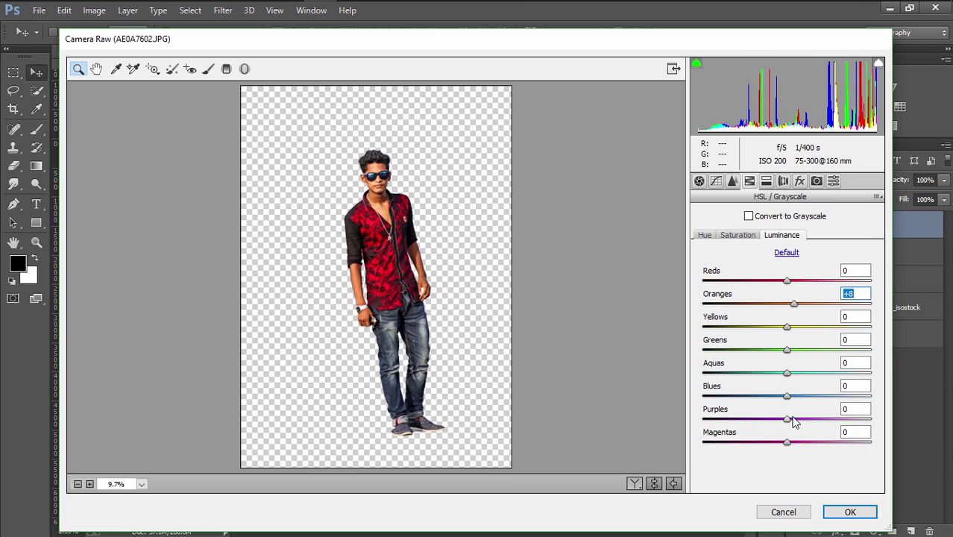
click(741, 235)
click(789, 397)
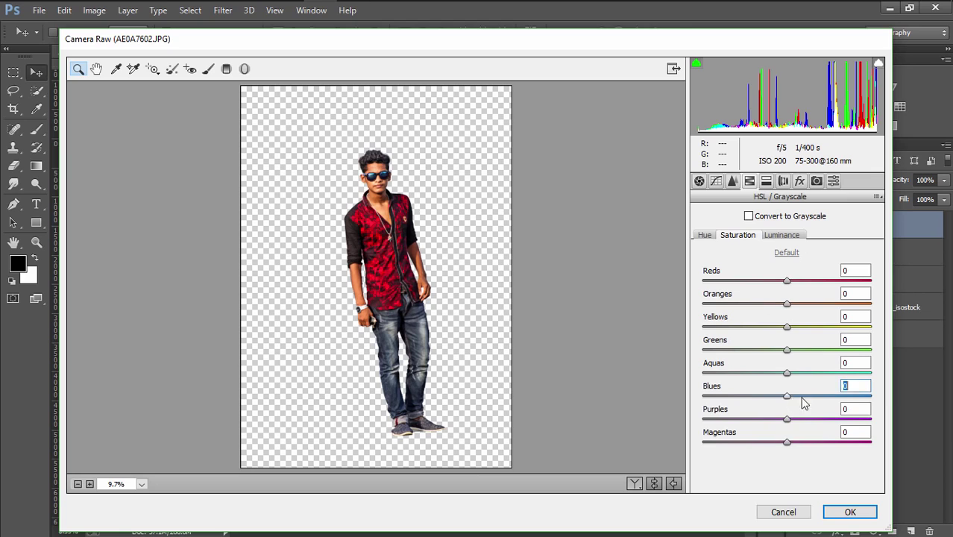
drag(803, 403, 875, 399)
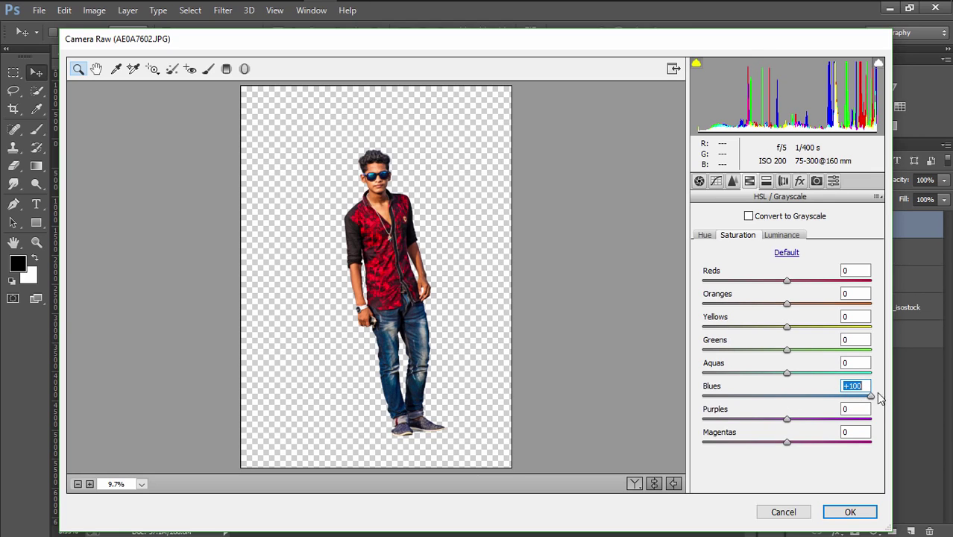
click(852, 512)
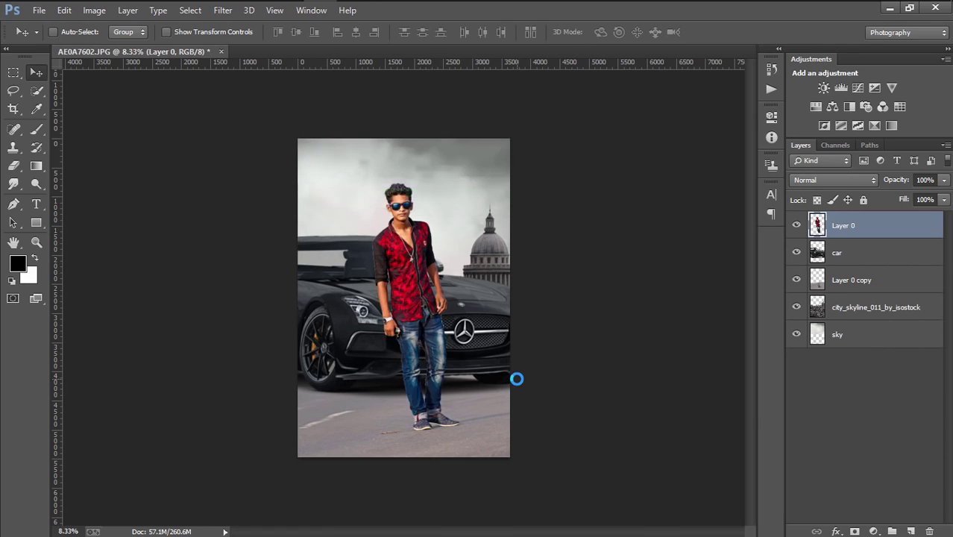
Apply a midtone Color Balance of -8, +2, +2 to Layer 0 copy, then reselect Layer 0.
click(853, 283)
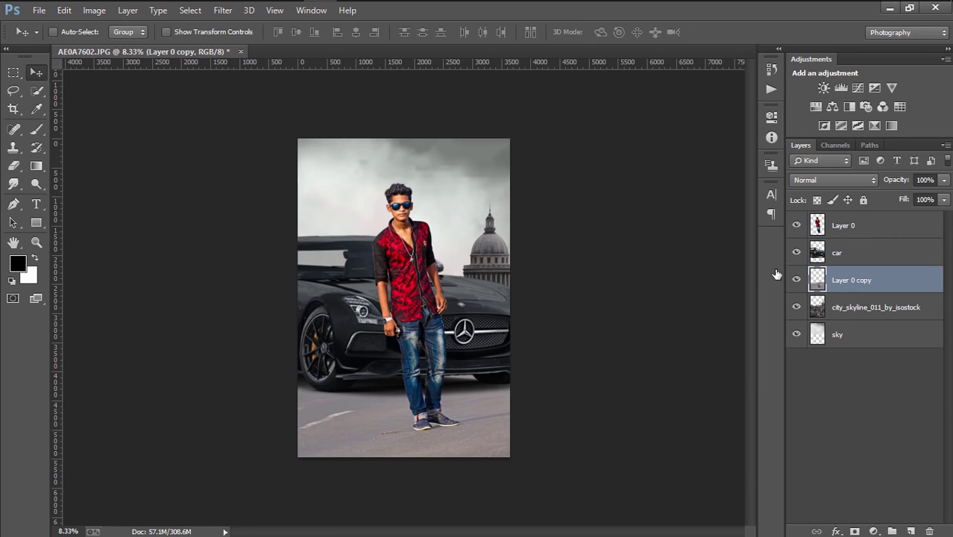
click(94, 10)
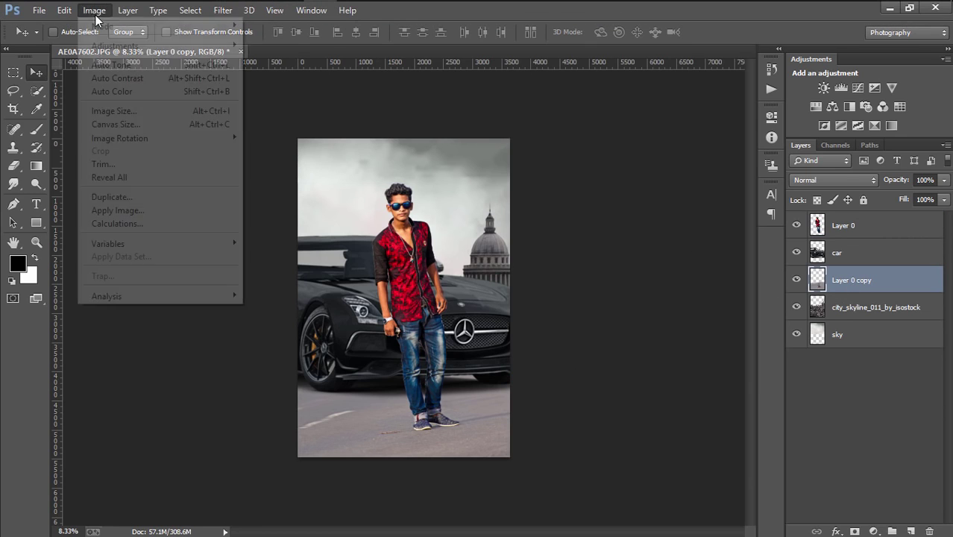
mouse_move(115, 45)
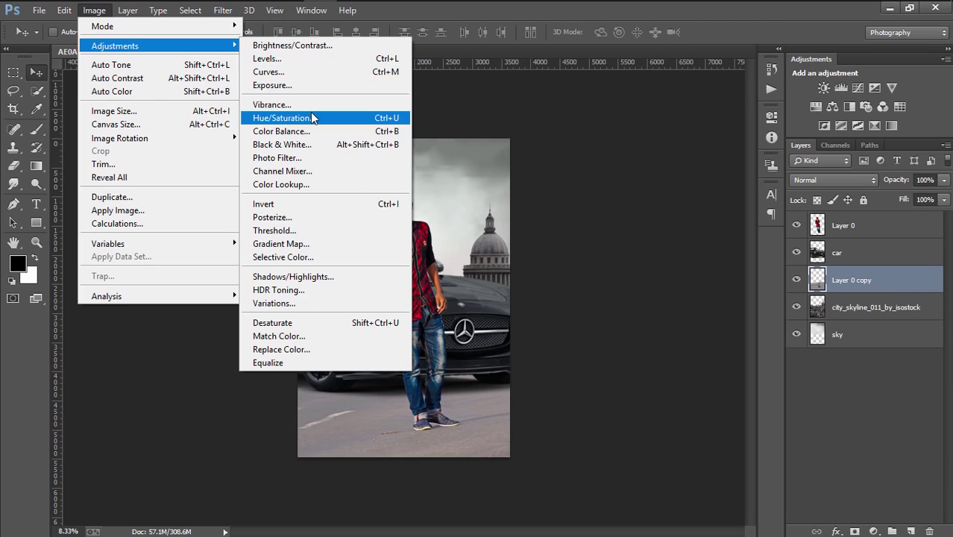
click(319, 132)
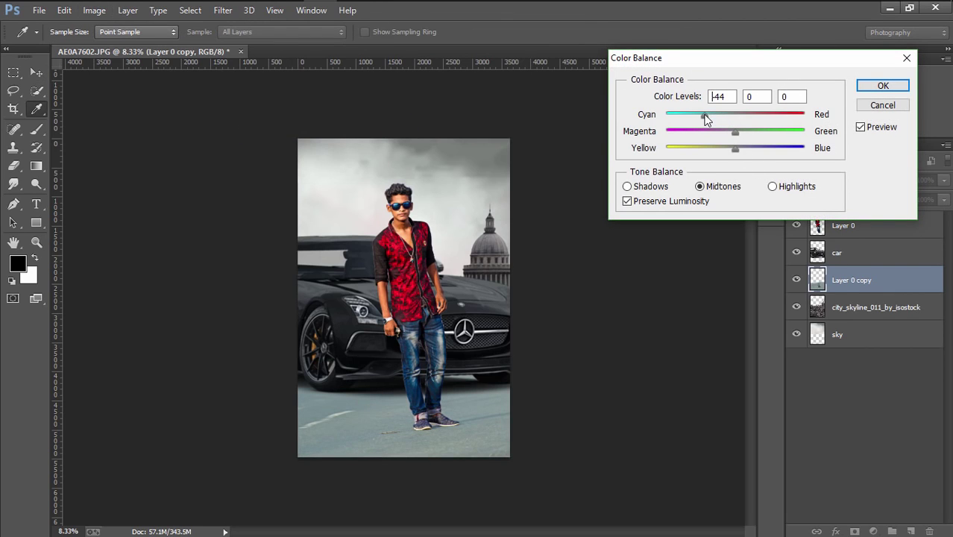
mouse_move(724, 118)
mouse_down()
mouse_move(752, 118)
mouse_move(728, 118)
mouse_move(723, 133)
mouse_move(736, 134)
mouse_move(737, 154)
mouse_up()
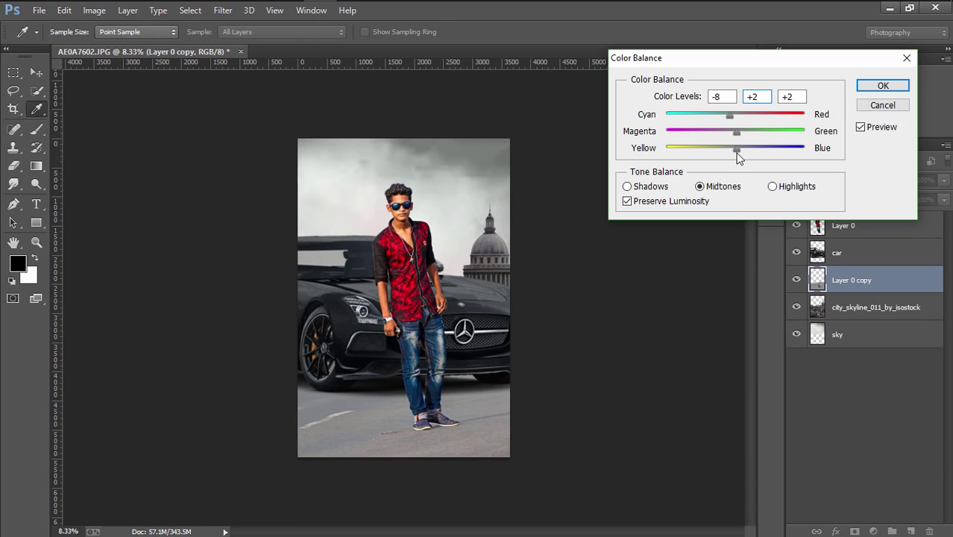
click(897, 87)
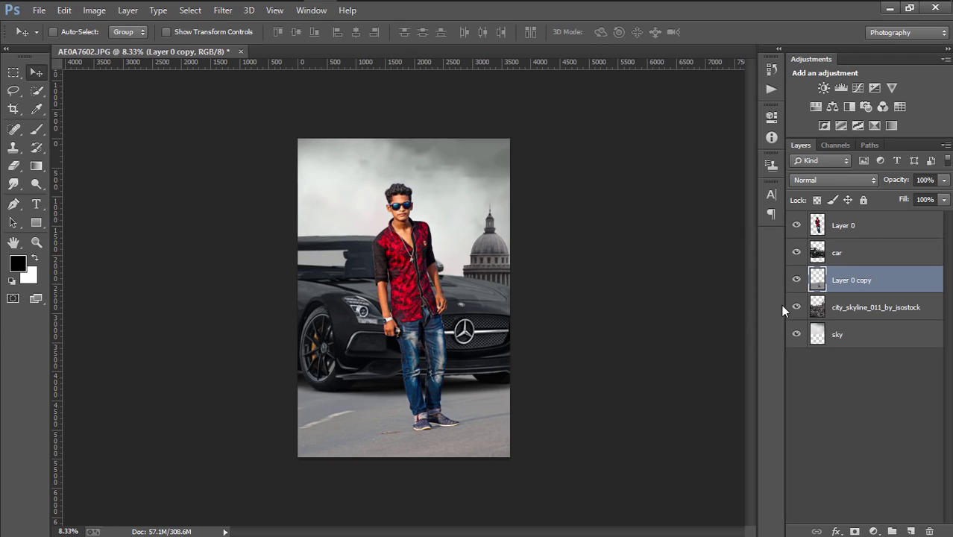
click(843, 223)
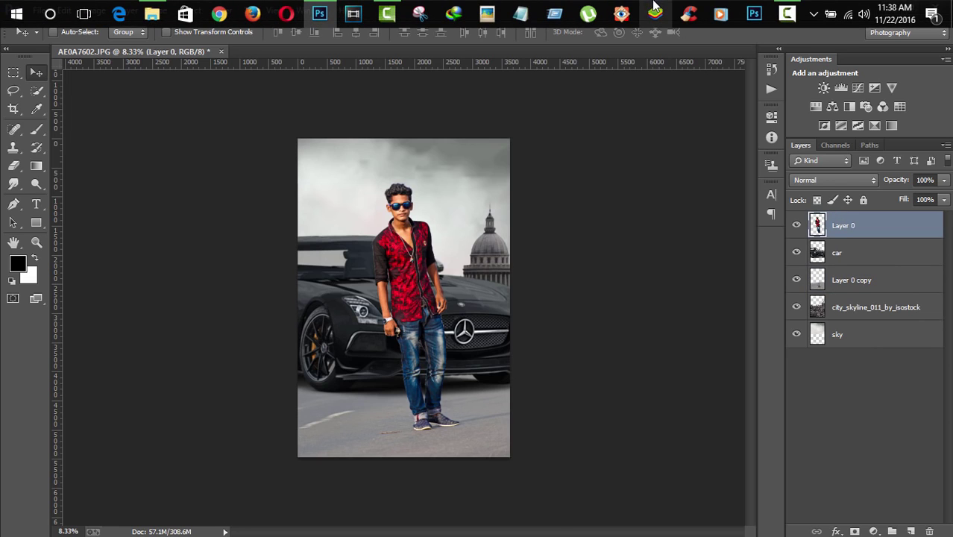
Zoom in on the man's face and pick the Smudge tool at 13% strength.
key(ctrl+plus)
key(ctrl+plus)
key(ctrl+plus)
key(ctrl+plus)
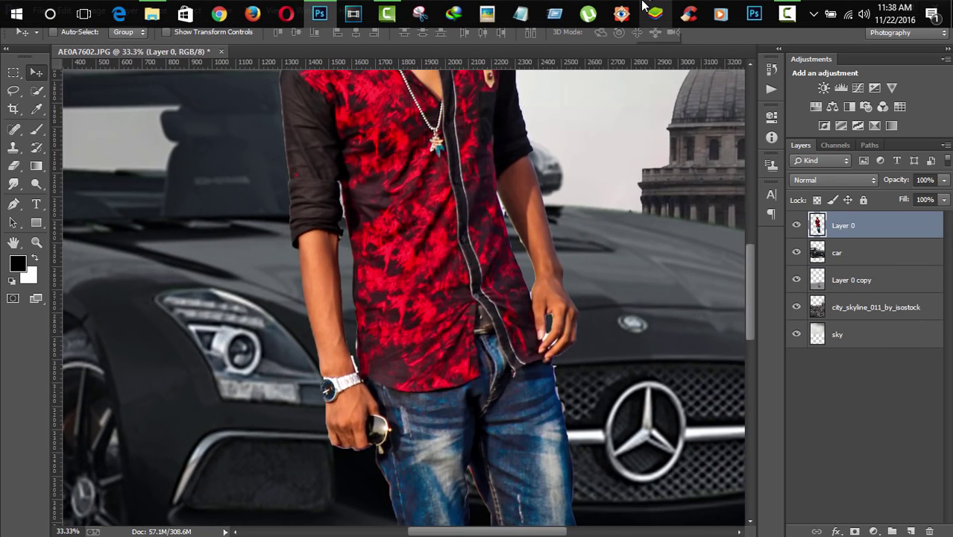
scroll(478, 224, up, 3)
scroll(451, 145, up, 4)
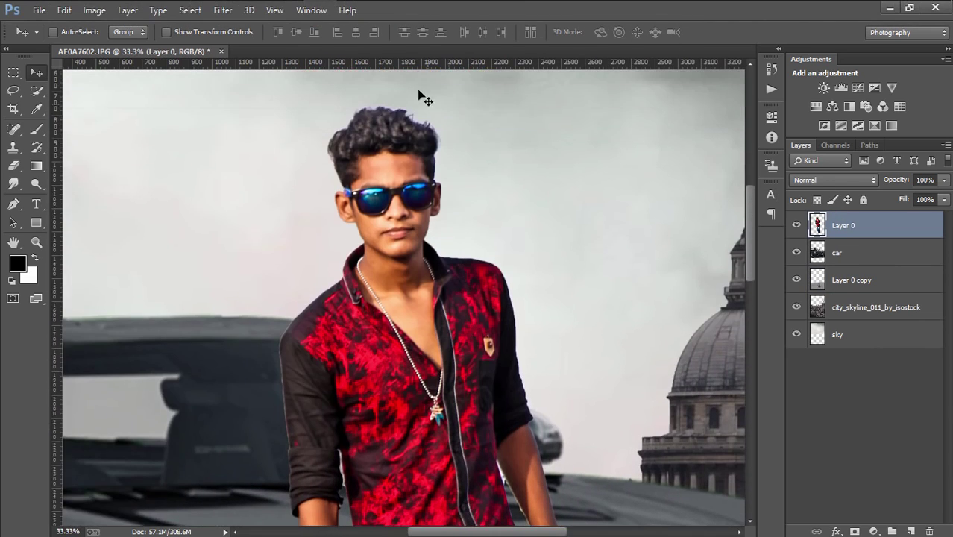
key(ctrl+plus)
key(ctrl+plus)
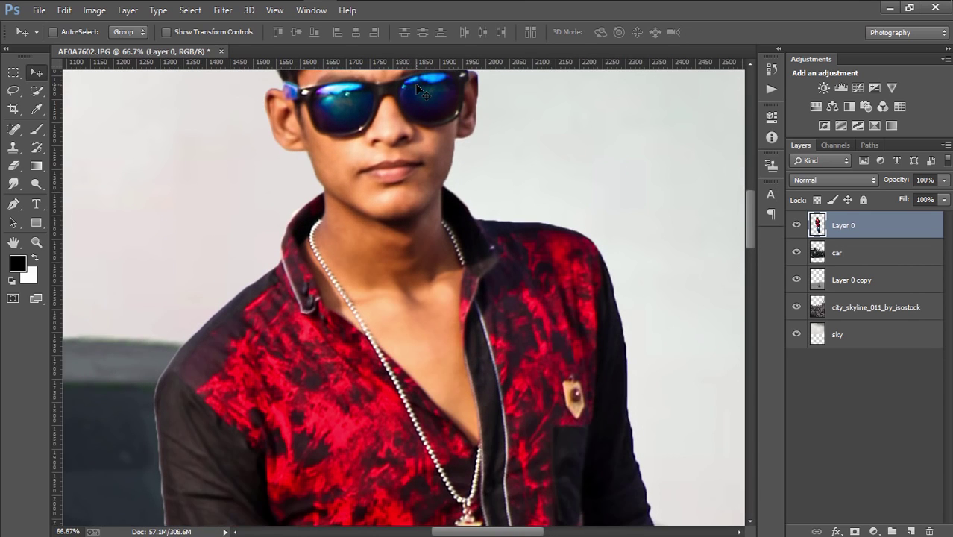
scroll(312, 201, up, 2)
scroll(312, 201, up, 1)
drag(20, 183, 53, 207)
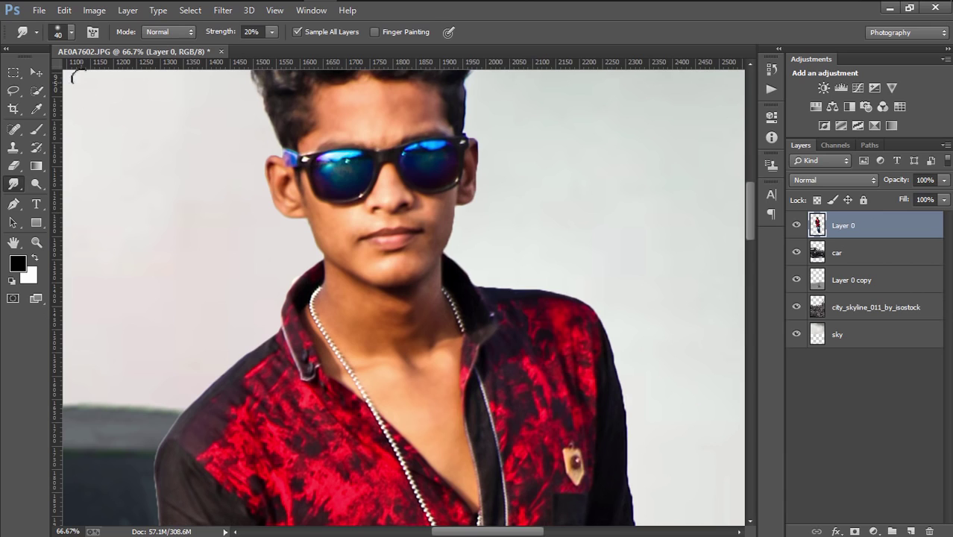
click(71, 32)
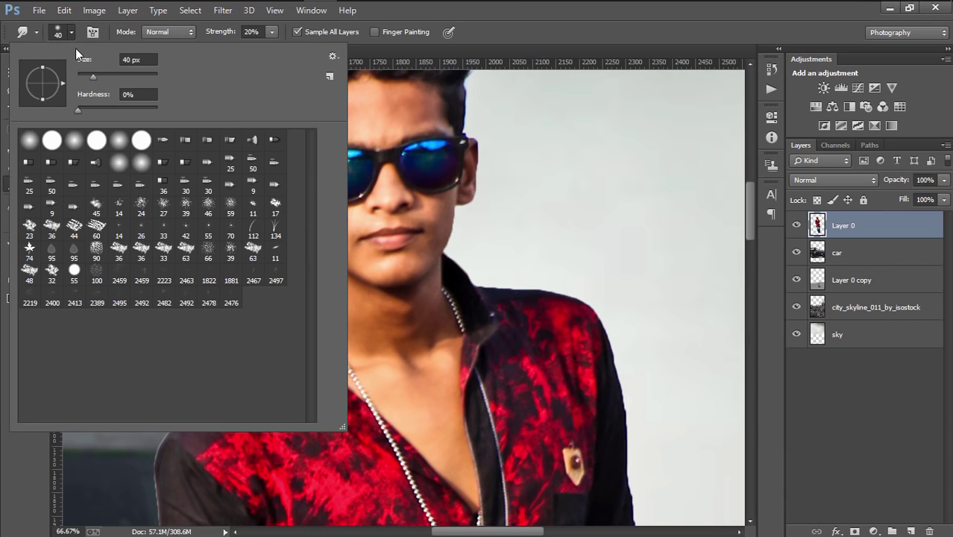
click(524, 104)
click(272, 32)
drag(266, 48, 261, 48)
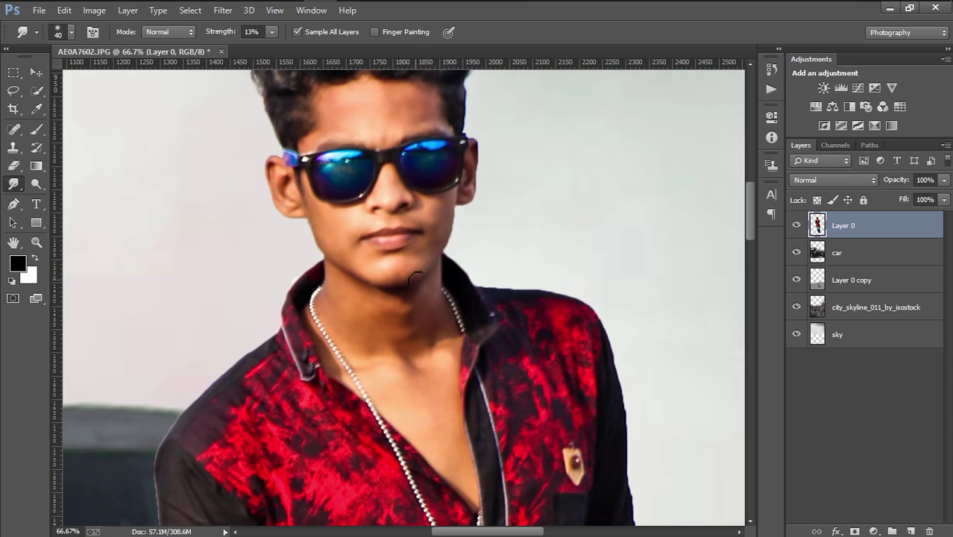
Adjust the view to frame the man's hair for smudging.
scroll(372, 162, up, 2)
scroll(363, 94, down, 1)
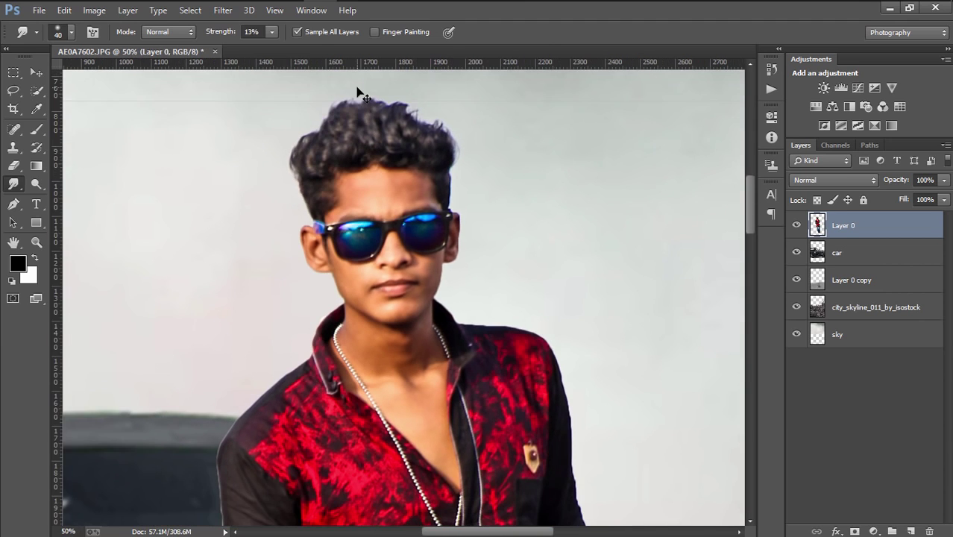
scroll(358, 92, down, 1)
scroll(358, 92, down, 1)
scroll(358, 93, down, 1)
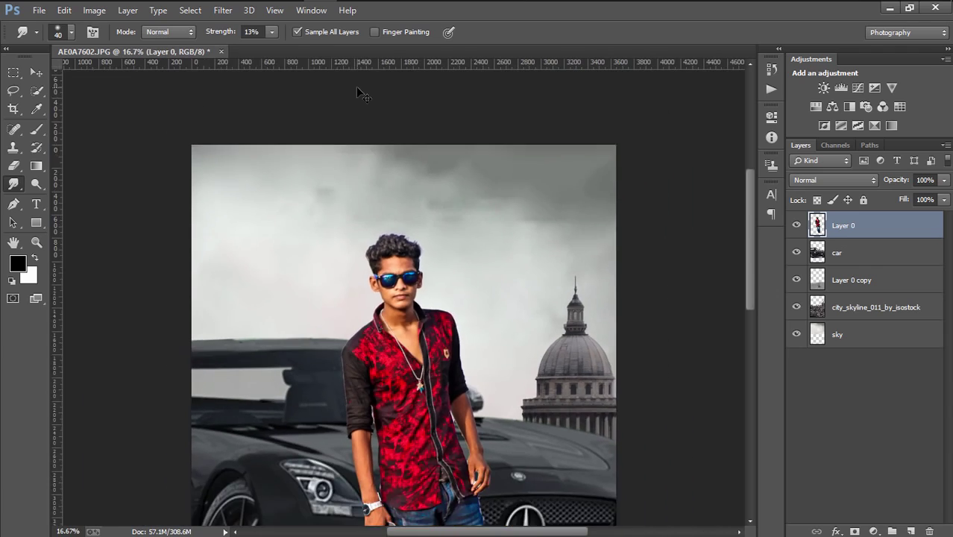
scroll(358, 93, down, 1)
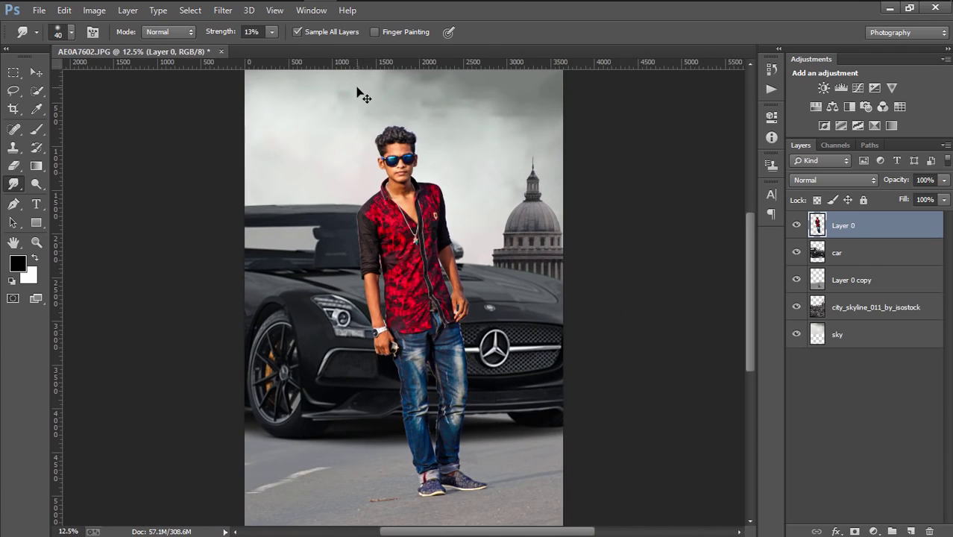
scroll(362, 95, up, 1)
scroll(362, 95, up, 1)
scroll(362, 94, up, 1)
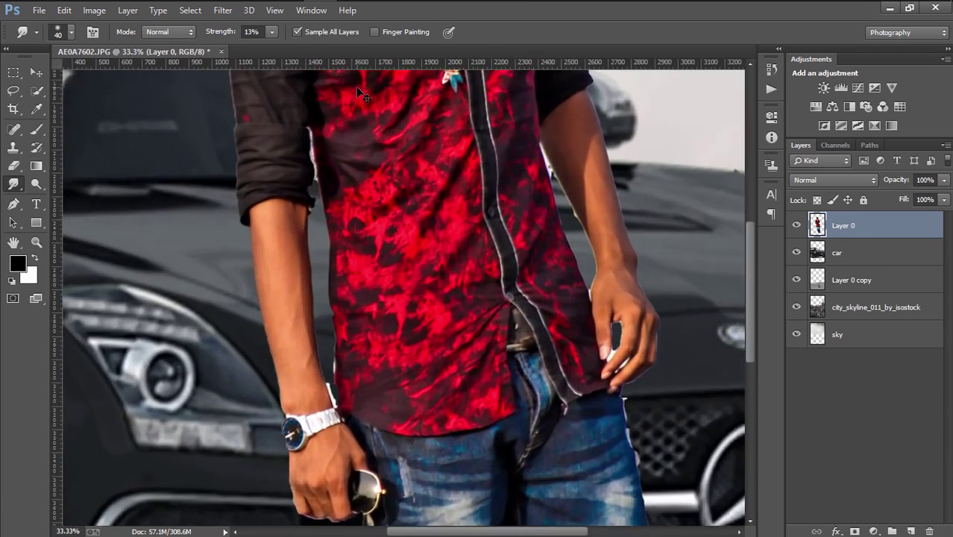
scroll(362, 95, up, 2)
drag(751, 278, 750, 177)
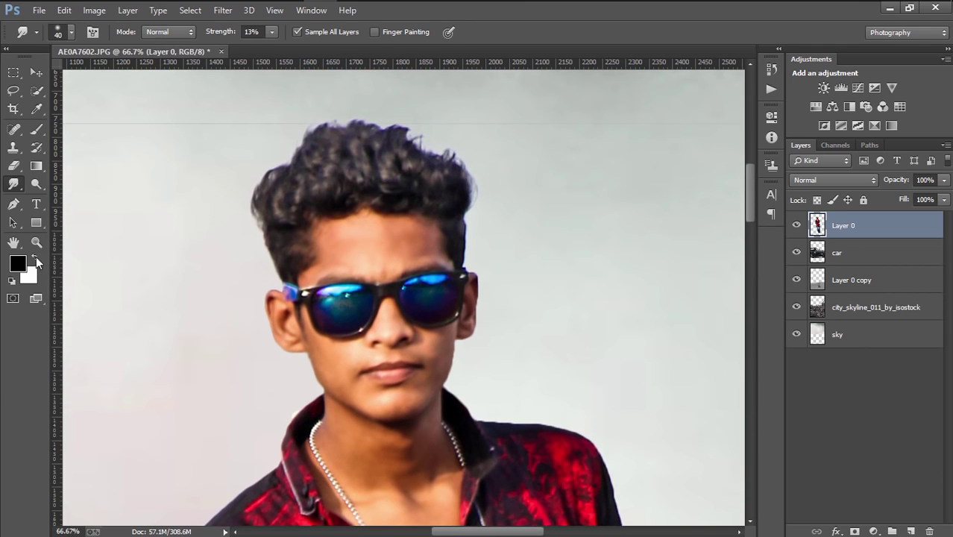
Raise the Smudge tool strength to 68%.
click(69, 32)
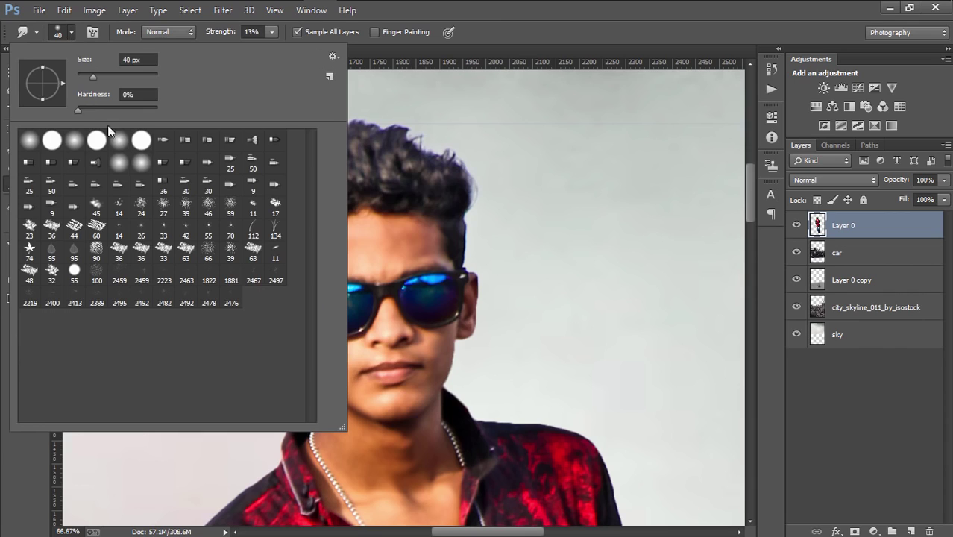
click(496, 100)
click(269, 32)
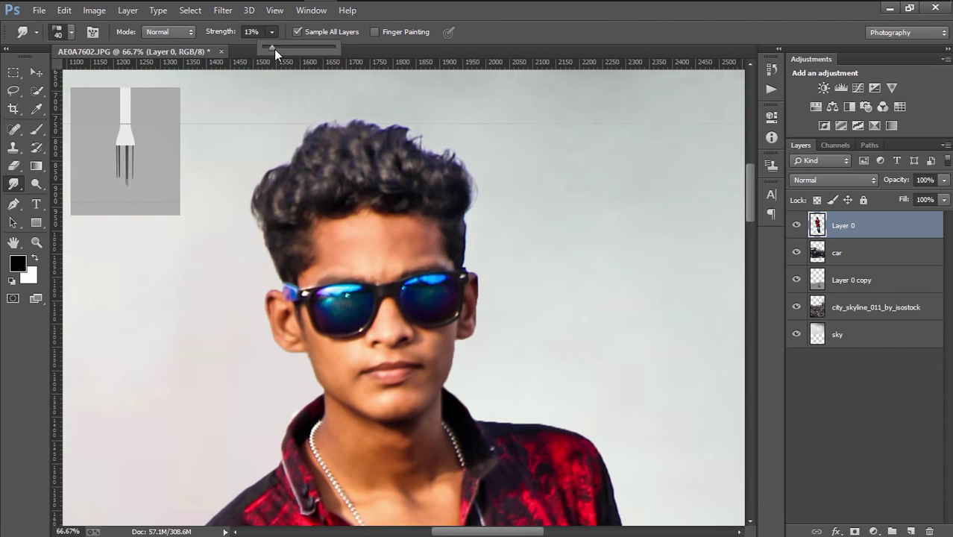
drag(273, 49, 313, 53)
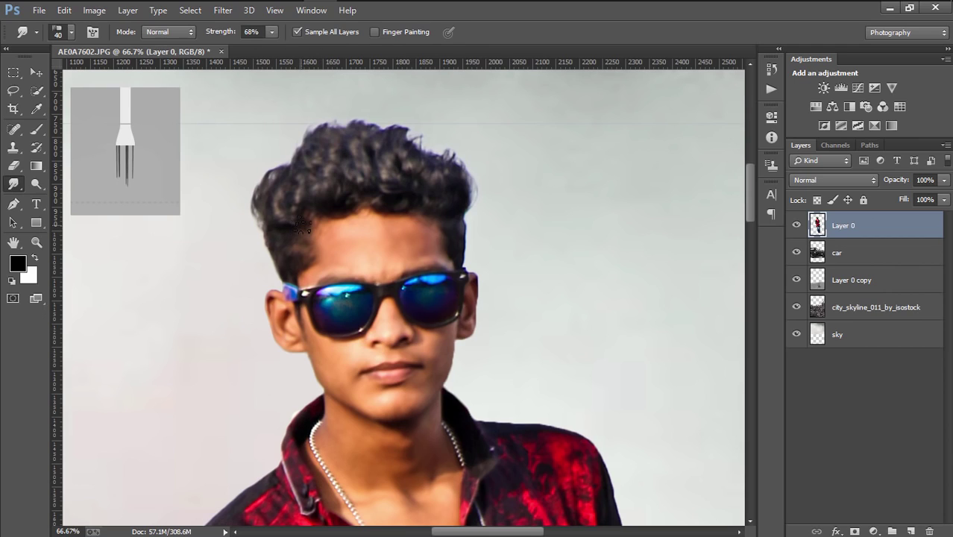
Smudge the hair above the left temple and upper left of the head into upward spikes.
drag(301, 226, 255, 159)
drag(273, 200, 249, 143)
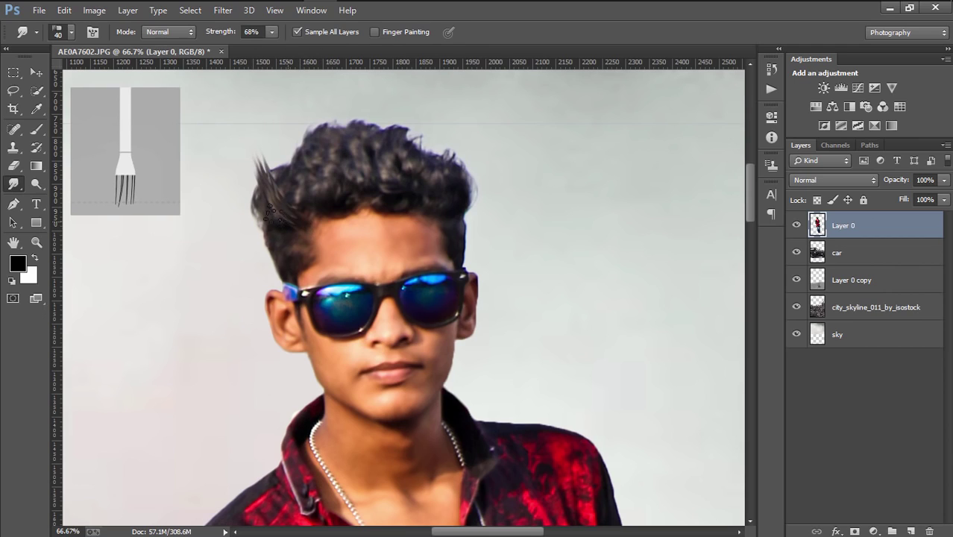
drag(273, 213, 260, 163)
drag(297, 196, 255, 123)
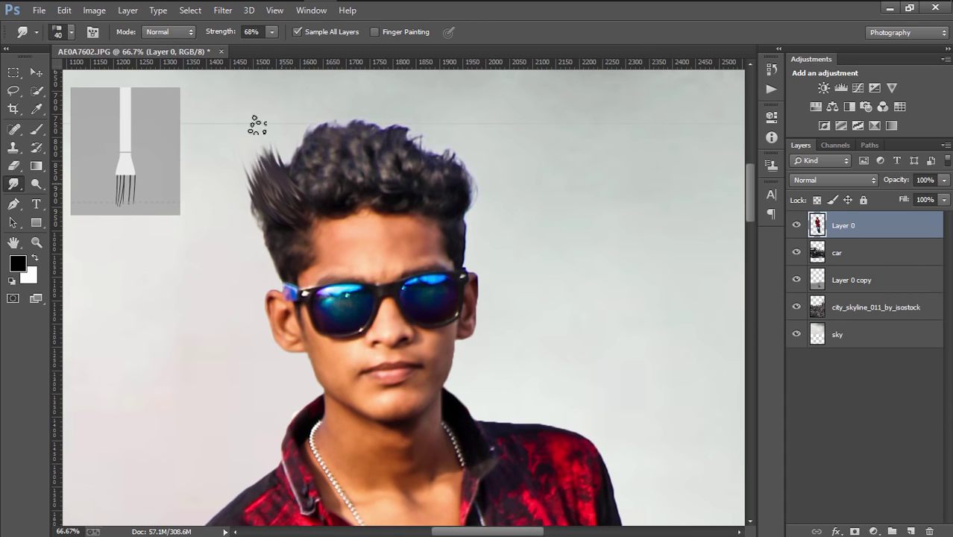
mouse_move(272, 175)
mouse_down()
mouse_move(250, 118)
mouse_move(242, 136)
mouse_up()
mouse_move(302, 176)
mouse_down()
mouse_move(267, 112)
mouse_move(296, 121)
mouse_up()
Pull the top, right and left edges of the hair upward into taller, denser spikes.
scroll(293, 120, up, 1)
drag(332, 205, 321, 138)
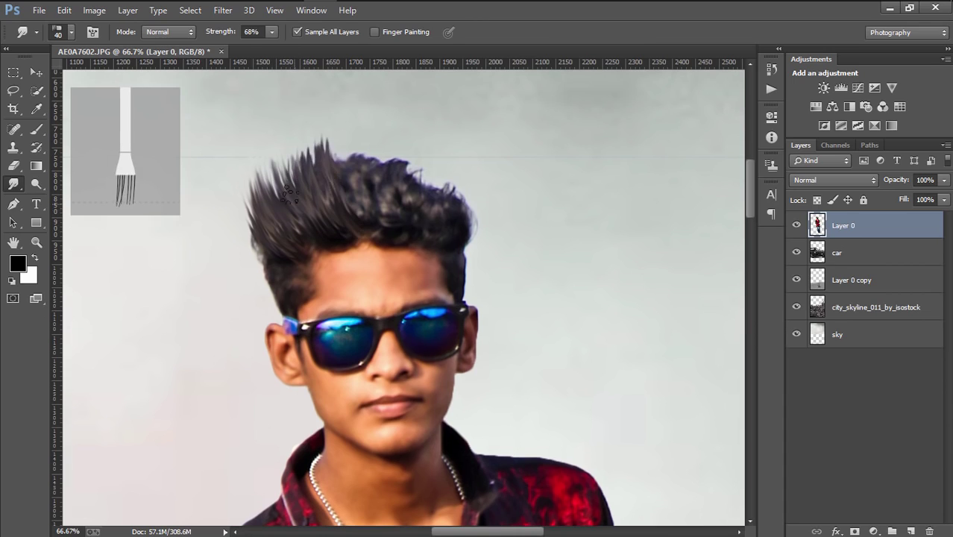
drag(295, 195, 280, 146)
mouse_move(451, 216)
mouse_down()
mouse_move(446, 148)
mouse_move(422, 142)
mouse_up()
drag(418, 205, 407, 135)
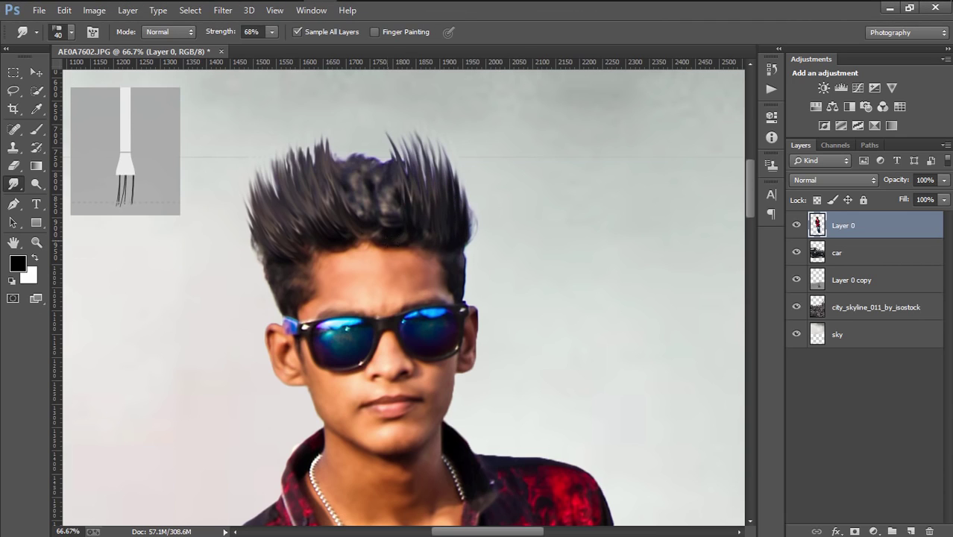
drag(384, 187, 369, 133)
mouse_move(358, 220)
mouse_down()
mouse_move(340, 134)
mouse_move(358, 133)
mouse_up()
drag(270, 252, 250, 166)
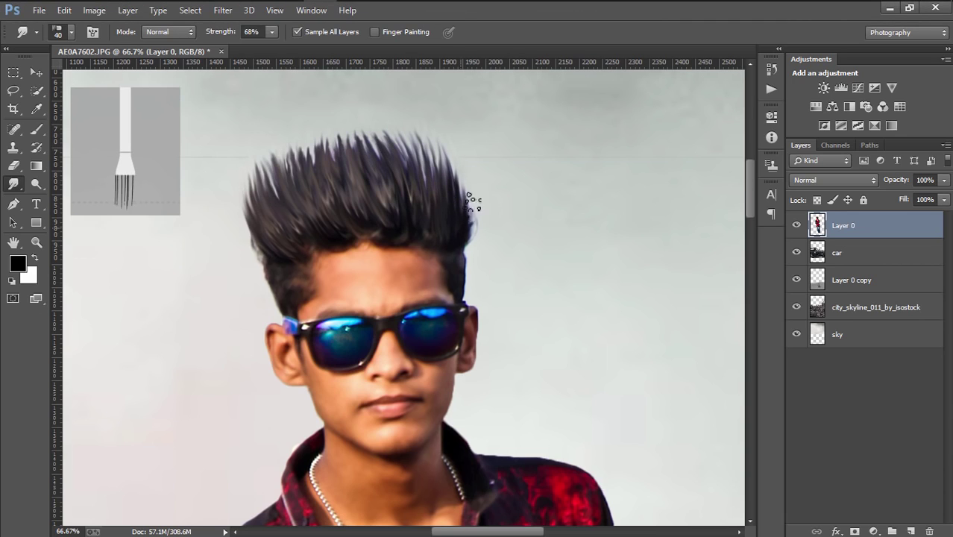
drag(470, 224, 451, 138)
mouse_move(257, 250)
mouse_down()
mouse_move(238, 198)
mouse_move(244, 160)
mouse_up()
drag(262, 192, 251, 155)
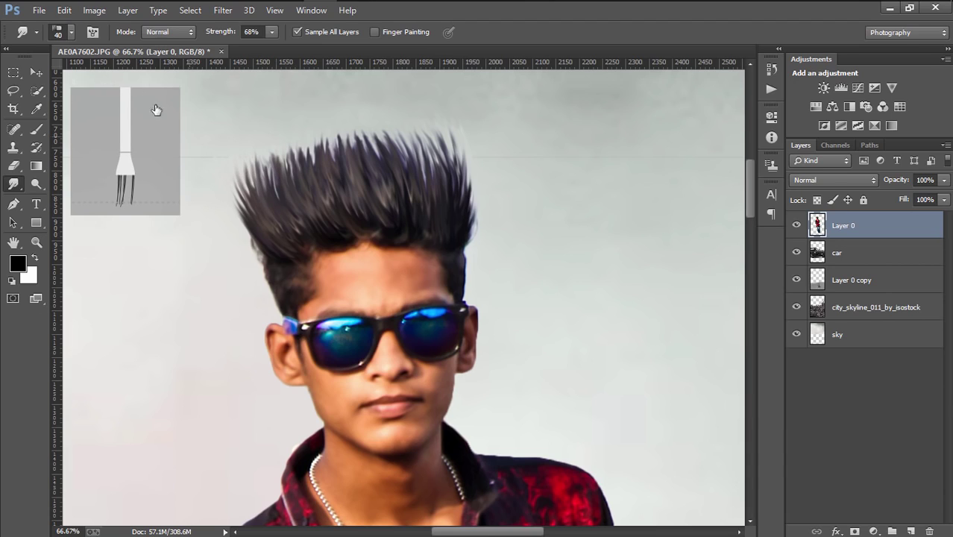
Erase stray smudge marks with a size-30 eraser, then reset smudging to a hard round size-45 brush.
click(15, 166)
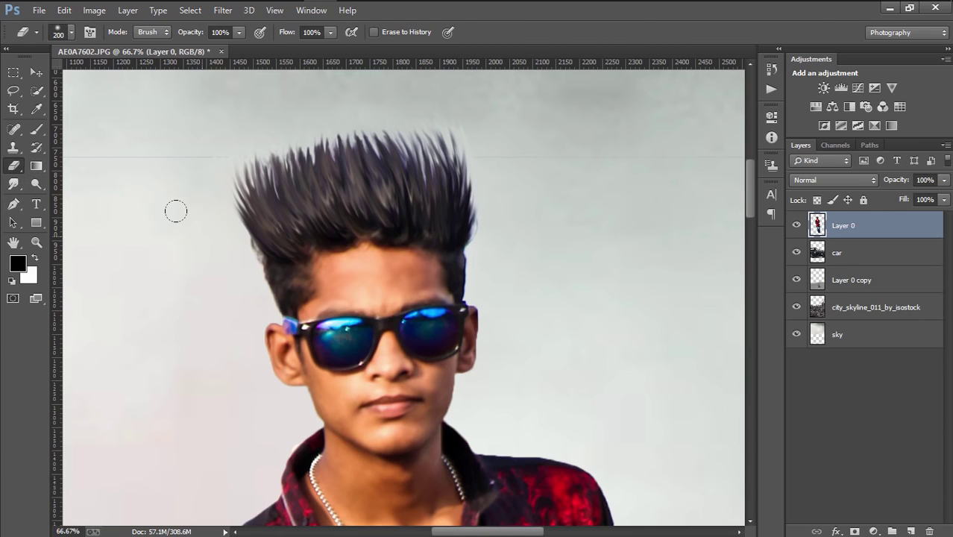
key(bracketleft)
key(bracketleft)
key(bracketleft)
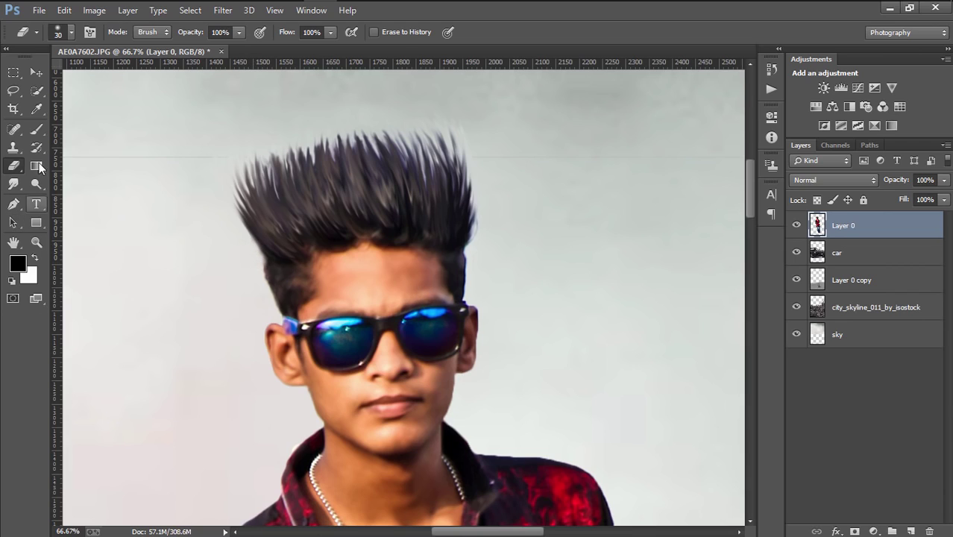
click(14, 184)
click(71, 31)
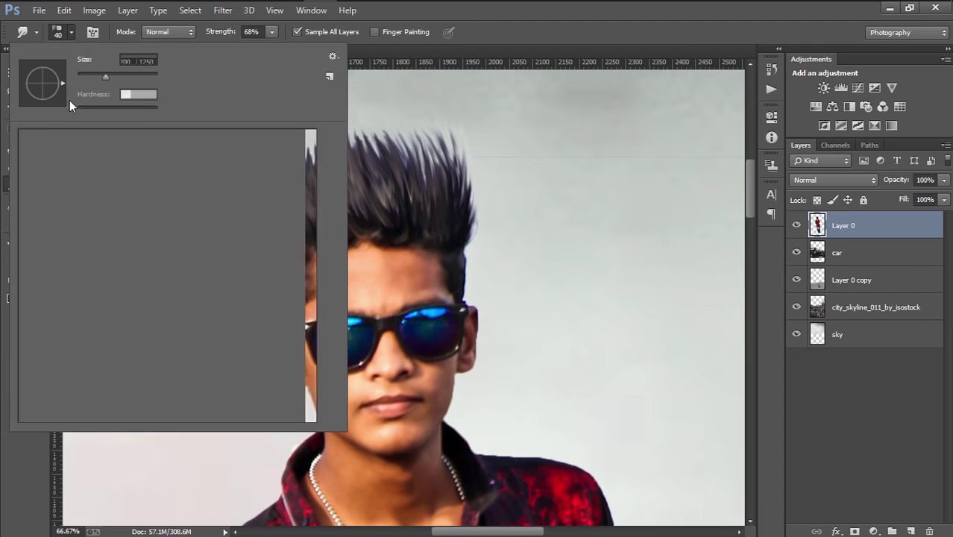
click(33, 148)
key(Return)
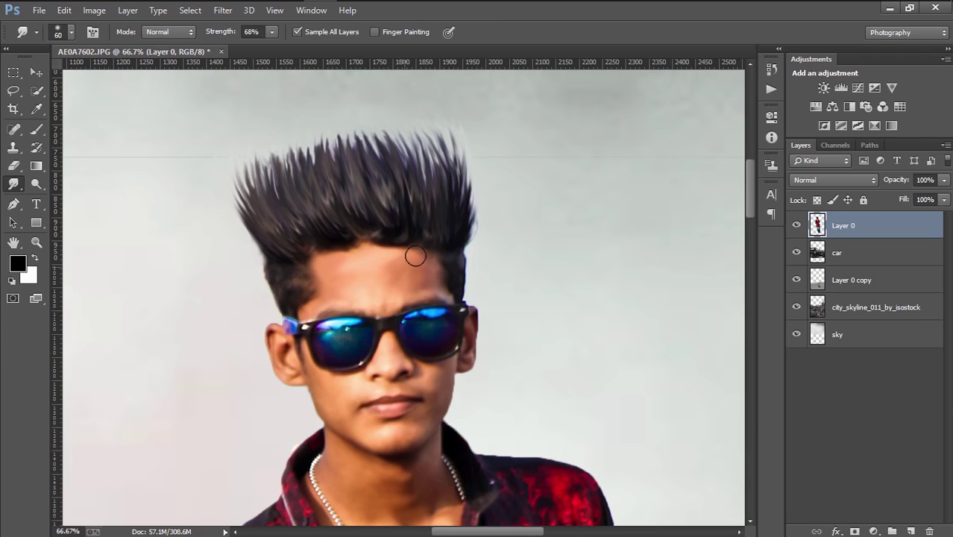
key(bracketright)
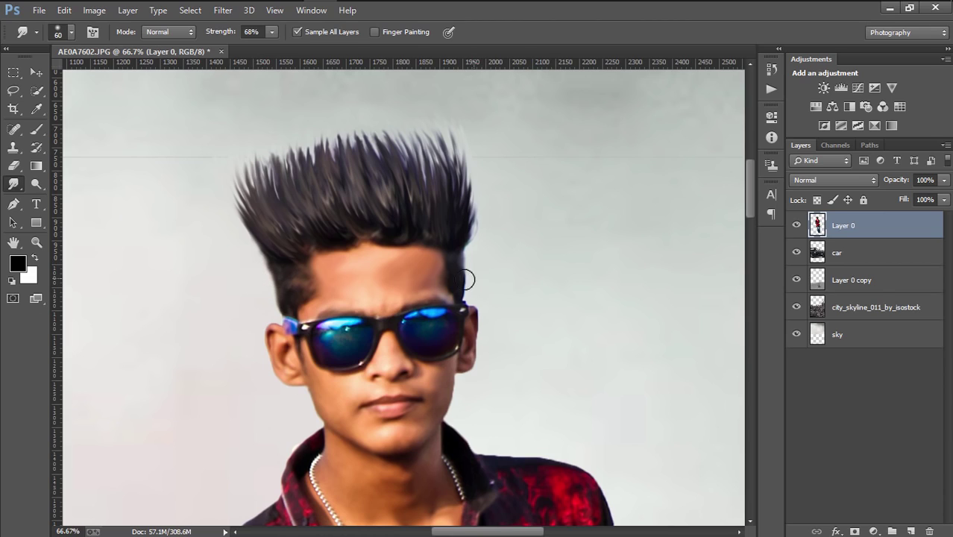
key(bracketleft)
key(bracketleft)
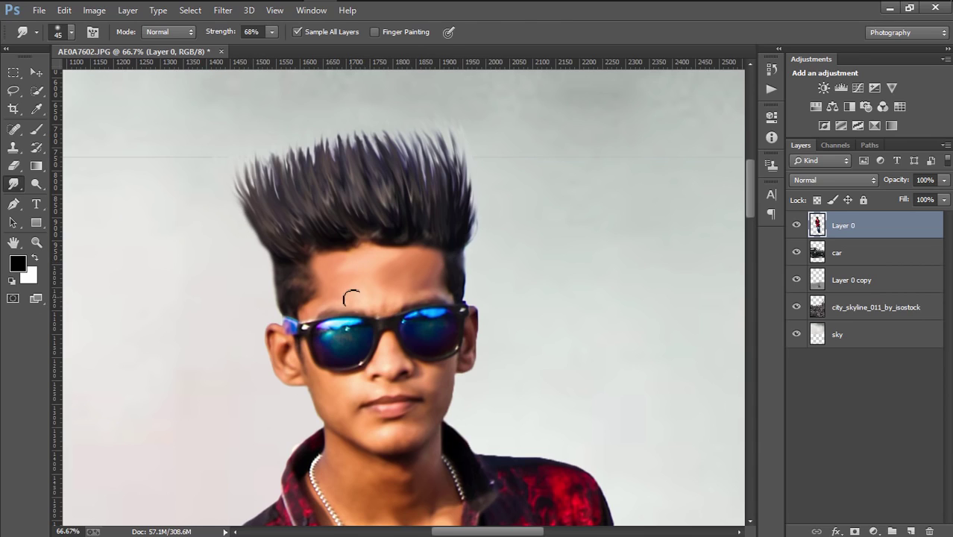
Merge Layer 0, car, Layer 0 copy, city_skyline_011_by_isostock and sky into one Layer 0.
scroll(472, 320, down, 3)
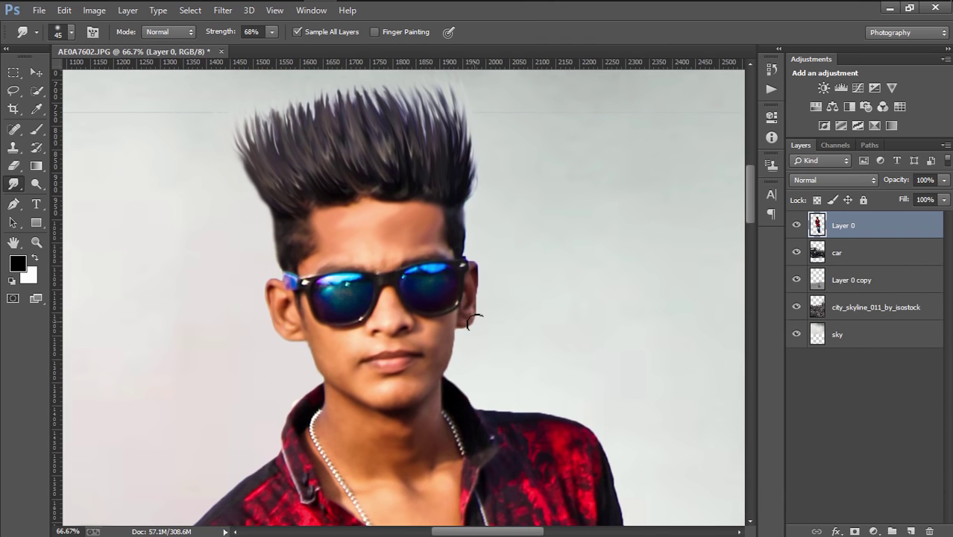
scroll(471, 319, down, 2)
scroll(471, 319, down, 1)
scroll(471, 319, down, 1)
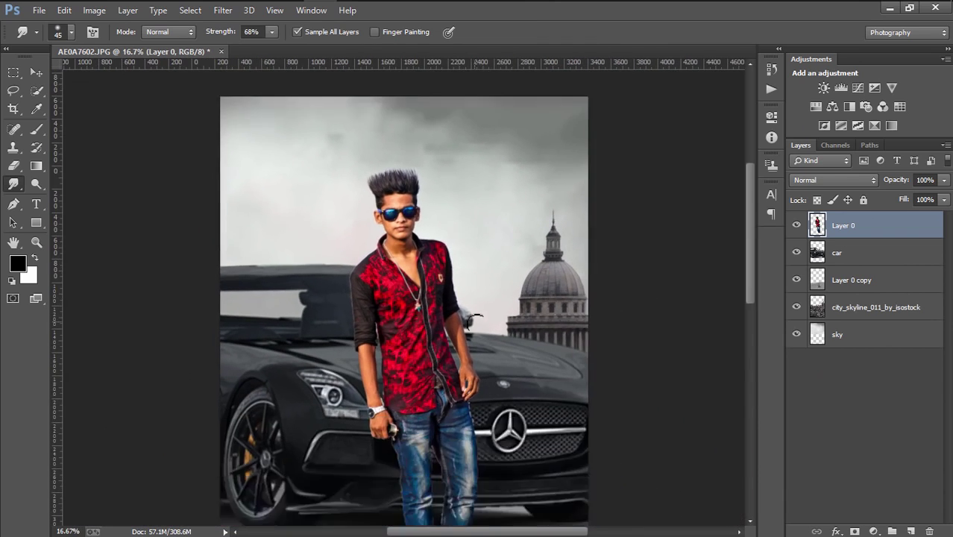
scroll(470, 318, down, 1)
scroll(475, 317, down, 1)
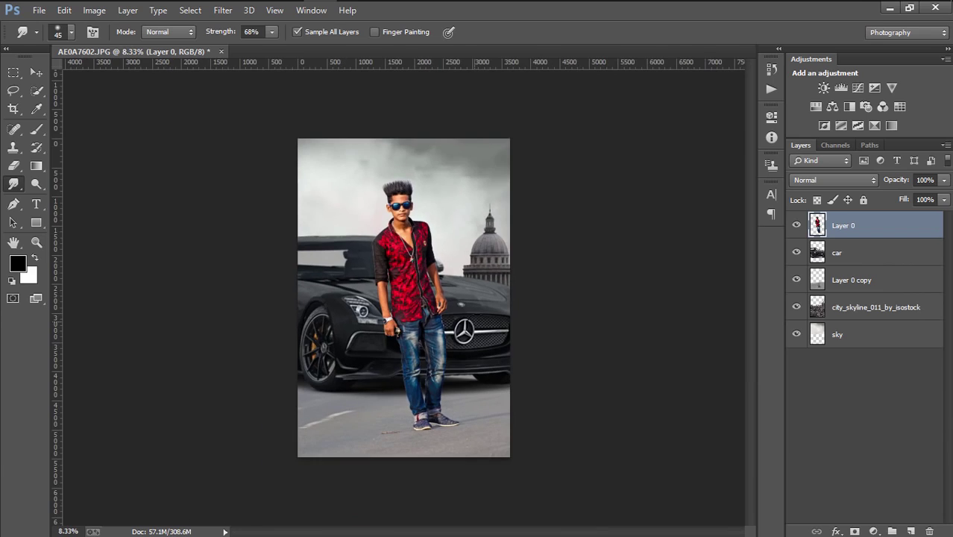
scroll(475, 317, up, 1)
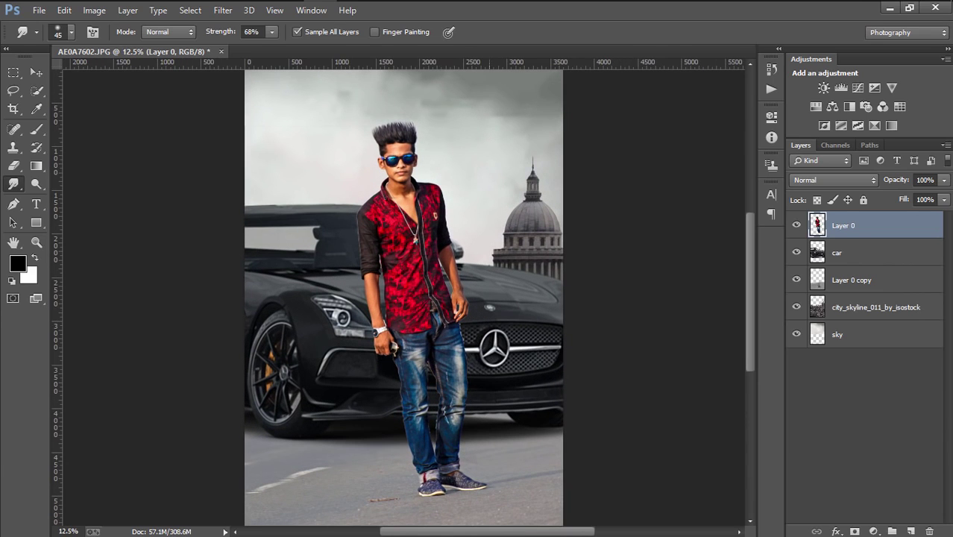
shift+click(890, 267)
shift+click(895, 287)
shift+click(897, 312)
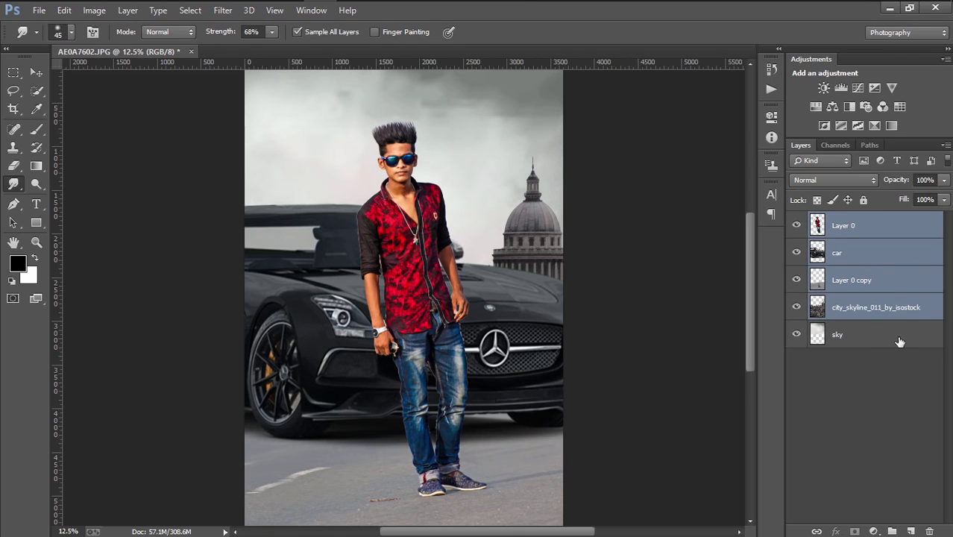
shift+click(900, 340)
right_click(899, 342)
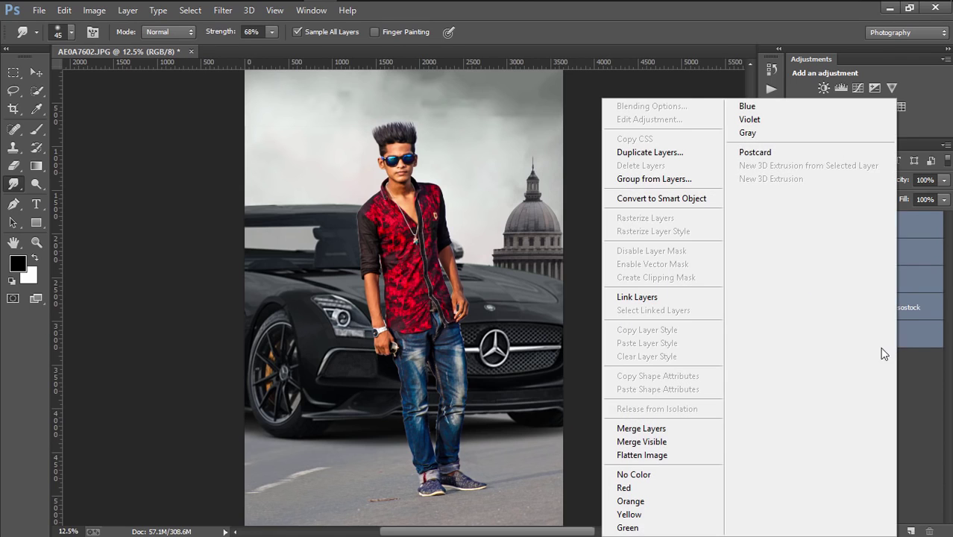
click(678, 426)
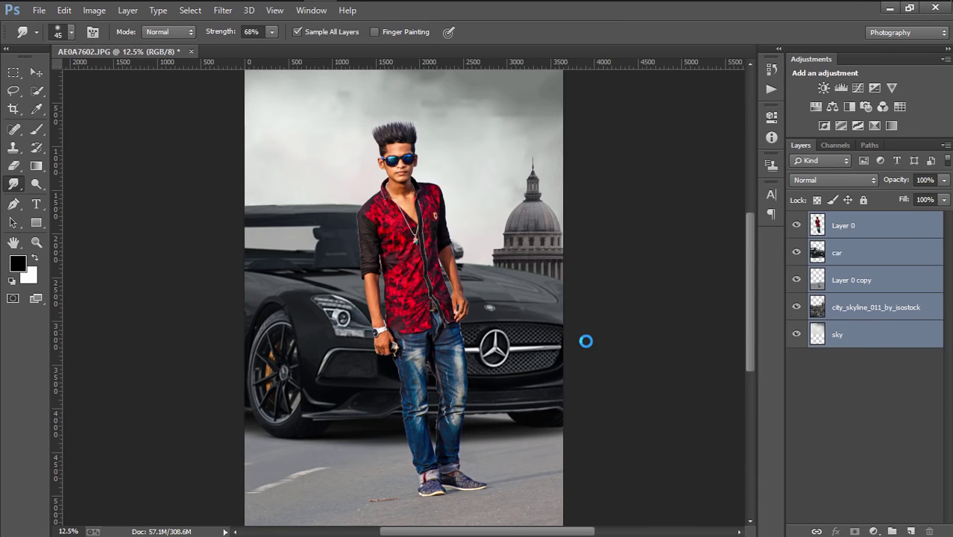
Open the Camera Raw Filter and cancel it without changes.
click(222, 10)
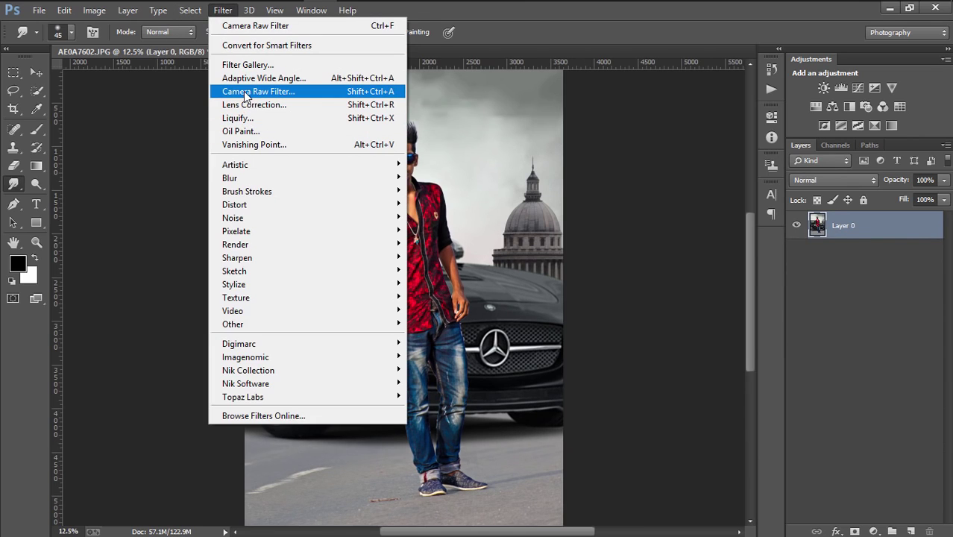
click(246, 93)
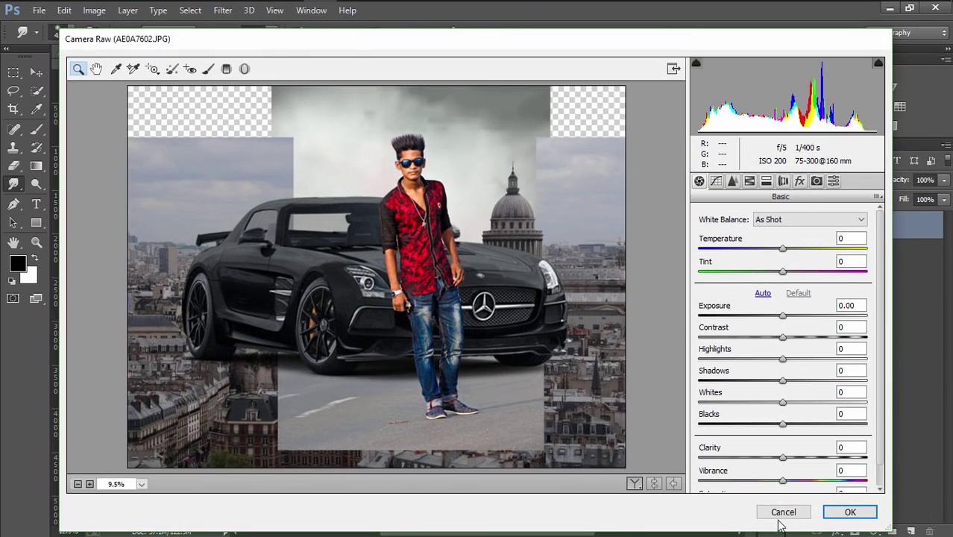
click(780, 514)
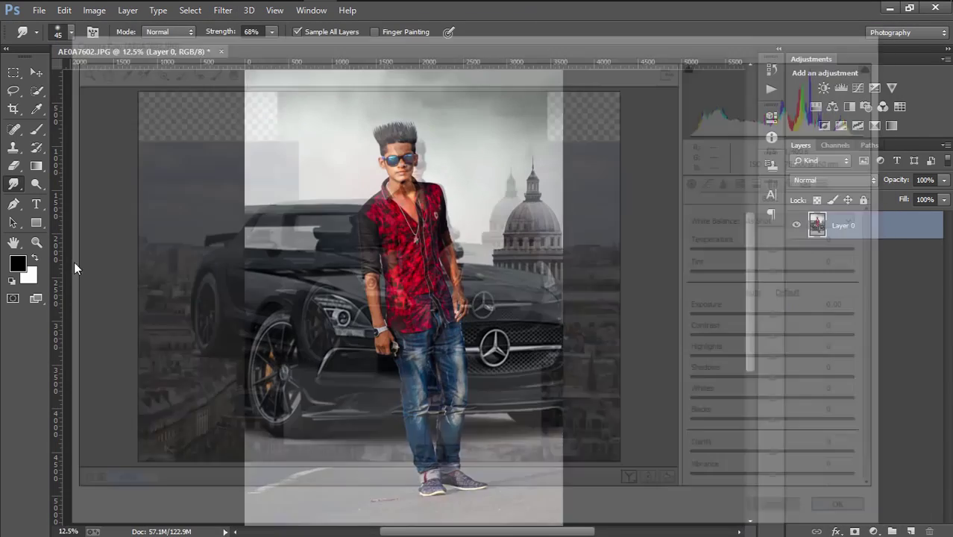
Crop the merged Layer 0 to the canvas edges, then reopen the Camera Raw Filter.
click(14, 108)
scroll(491, 157, up, 2)
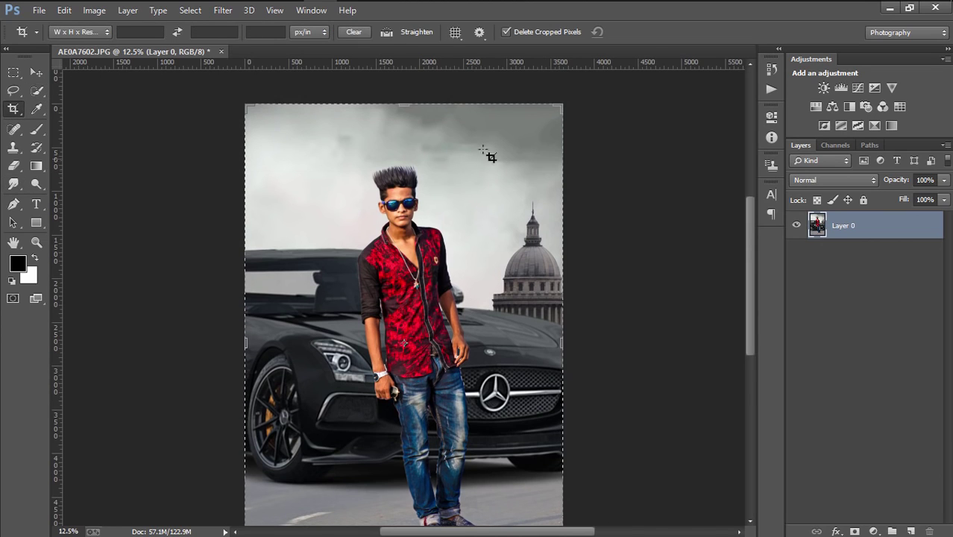
click(577, 103)
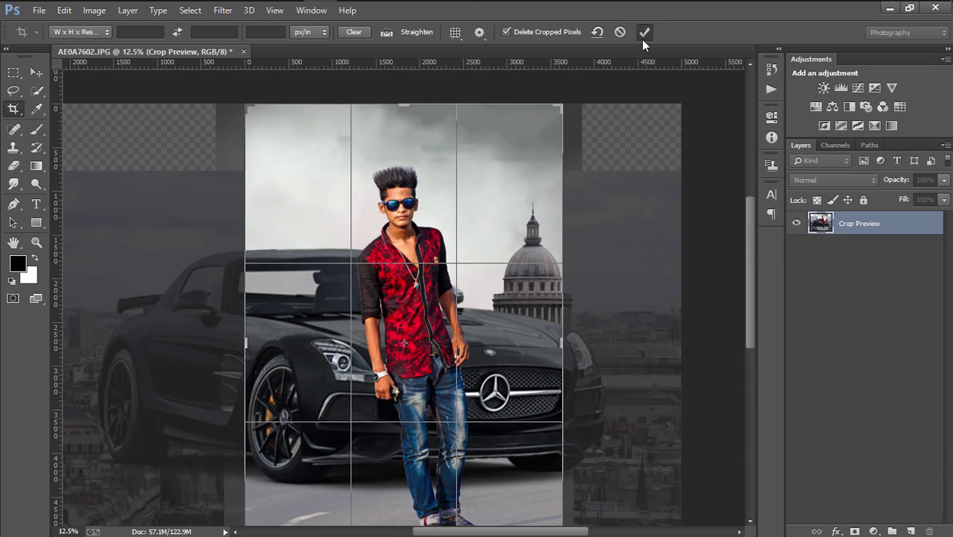
click(641, 36)
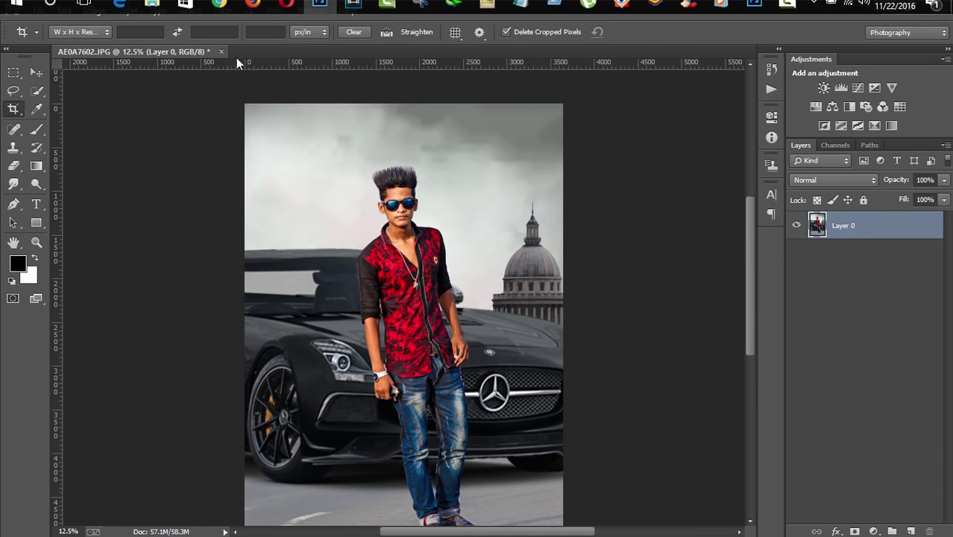
click(223, 11)
click(238, 92)
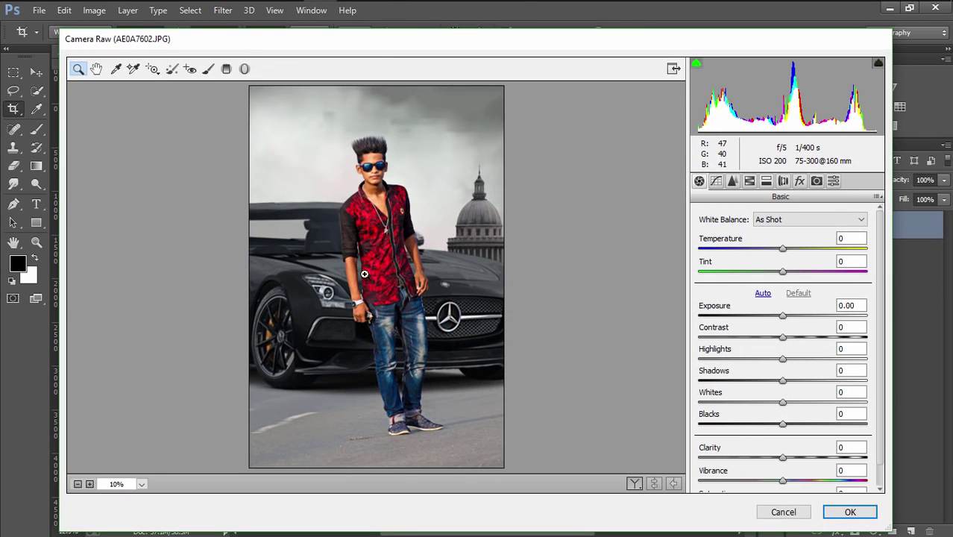
In Camera Raw's Basic panel, set Clarity +54, Whites -13 and Temperature -8.
mouse_move(783, 458)
mouse_down()
mouse_move(836, 458)
mouse_move(796, 439)
mouse_up()
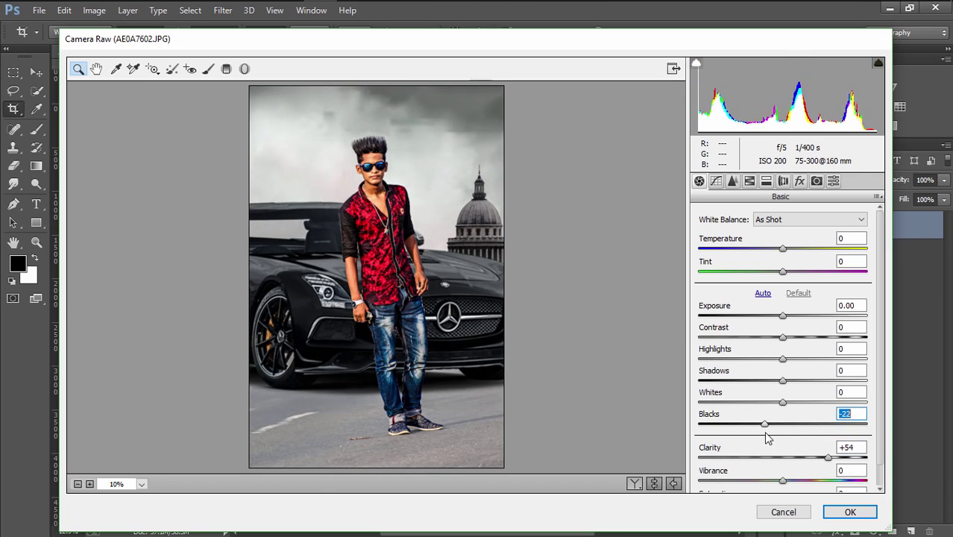
mouse_move(783, 403)
mouse_down()
mouse_move(755, 404)
mouse_move(781, 408)
mouse_move(774, 411)
mouse_move(792, 383)
mouse_move(790, 365)
mouse_move(757, 338)
mouse_move(775, 343)
mouse_move(784, 324)
mouse_up()
click(785, 381)
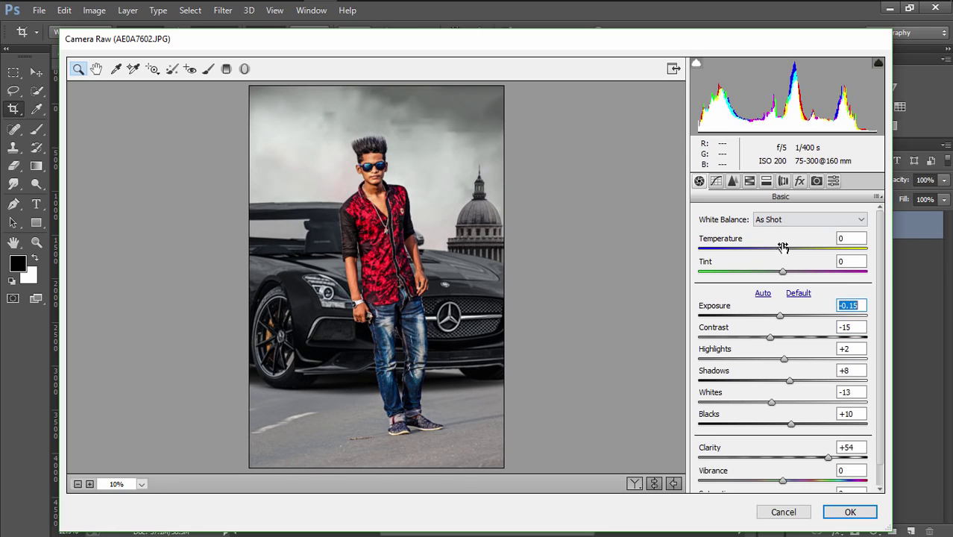
mouse_move(782, 247)
mouse_down()
mouse_move(788, 252)
mouse_move(776, 248)
mouse_up()
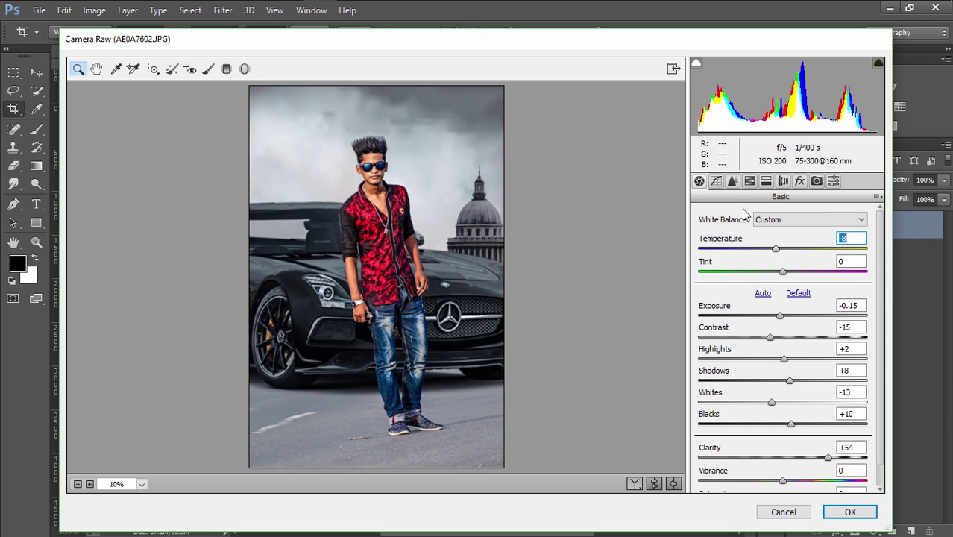
click(733, 181)
Add luminance noise reduction and sharpening, then set HSL luminance Oranges +9 and Blues -18.
drag(714, 353, 731, 353)
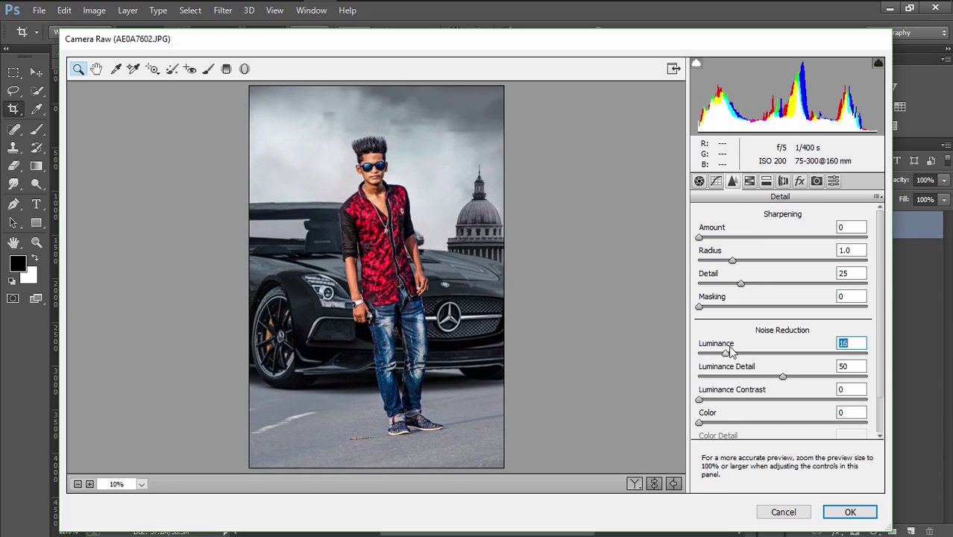
mouse_move(721, 238)
mouse_down()
mouse_move(731, 237)
mouse_move(720, 241)
mouse_up()
click(749, 182)
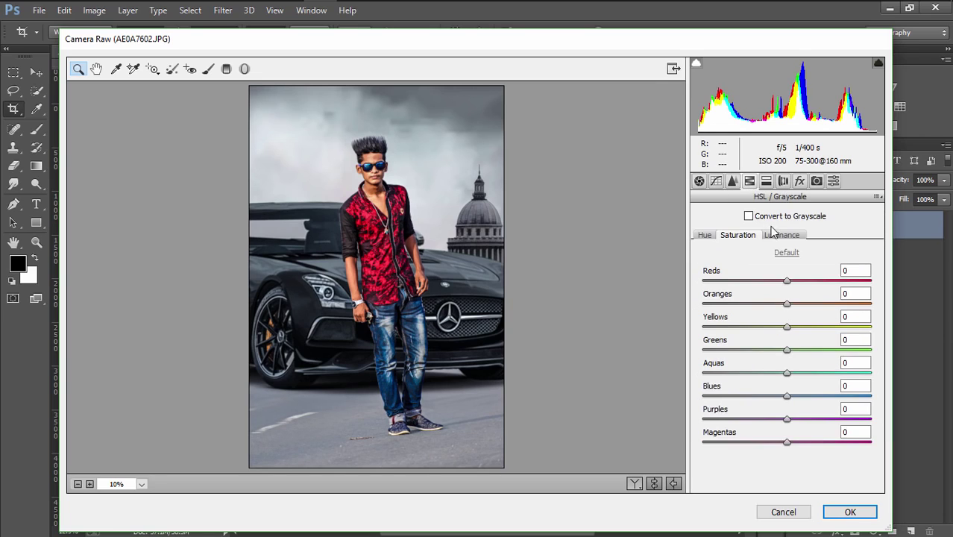
click(782, 235)
drag(792, 305, 799, 305)
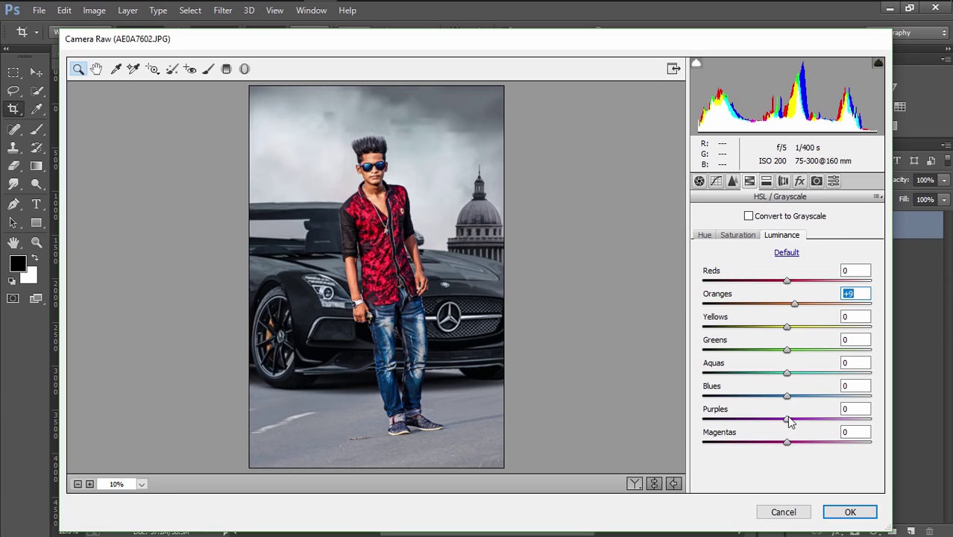
mouse_move(788, 395)
mouse_down()
mouse_move(755, 395)
mouse_move(776, 394)
mouse_up()
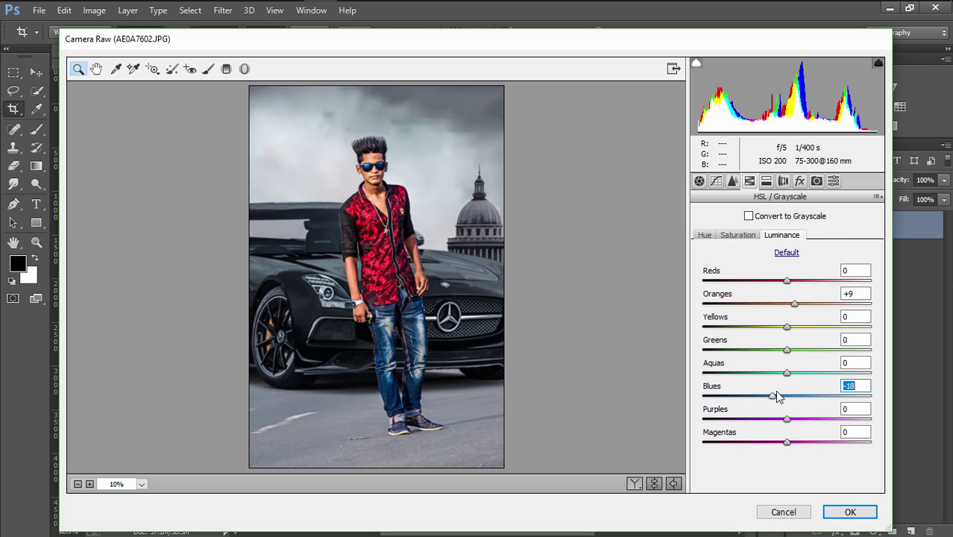
Boost Blues saturation +28, add a -37 post-crop vignette and apply the Camera Raw edits.
click(738, 235)
drag(788, 396, 814, 403)
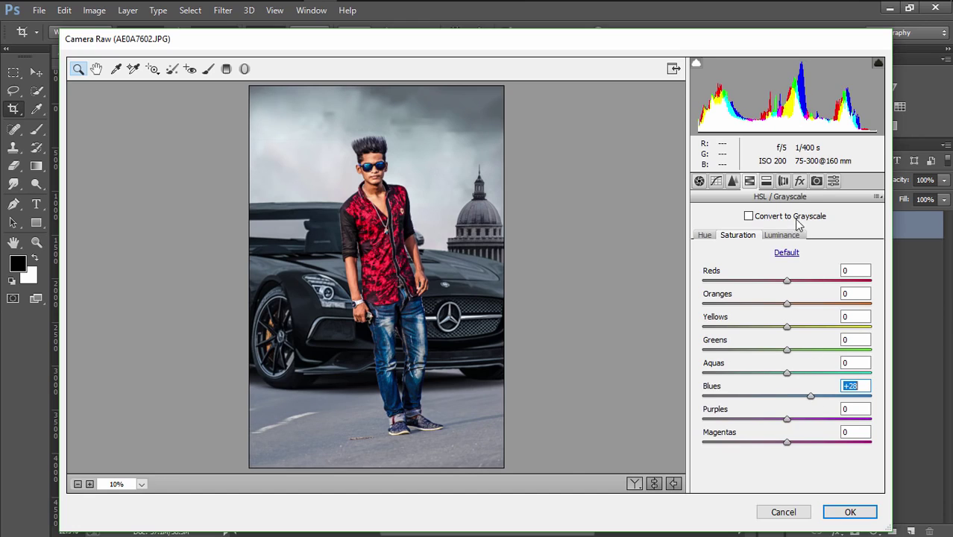
click(799, 181)
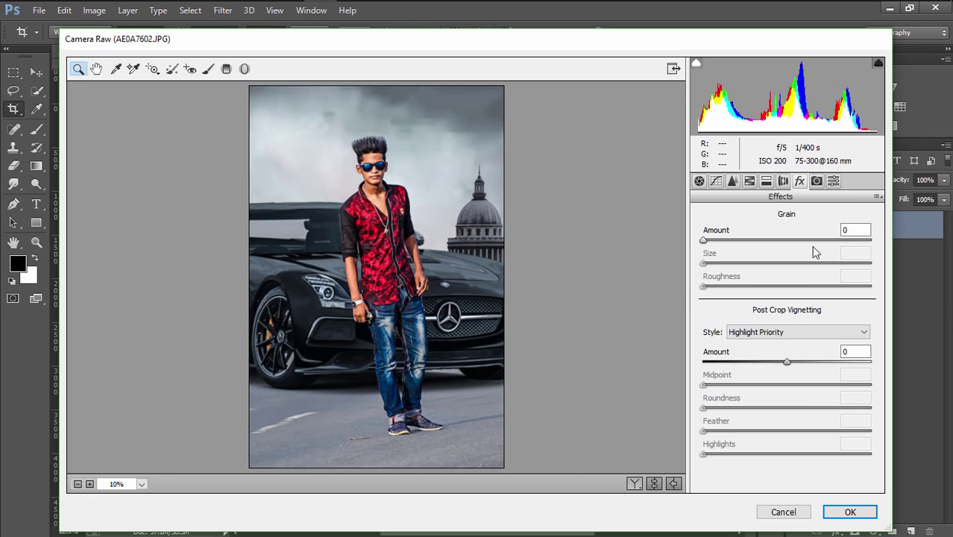
drag(786, 361, 759, 361)
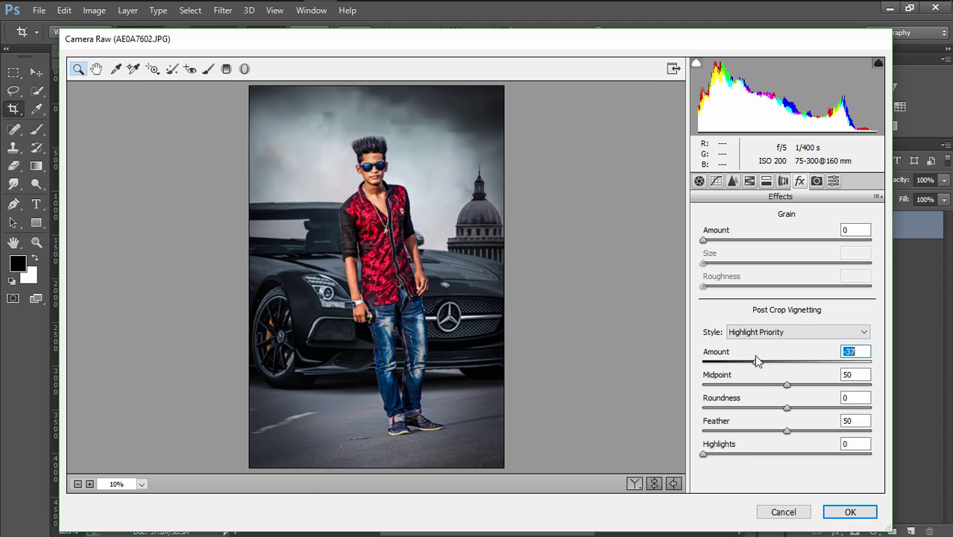
click(849, 513)
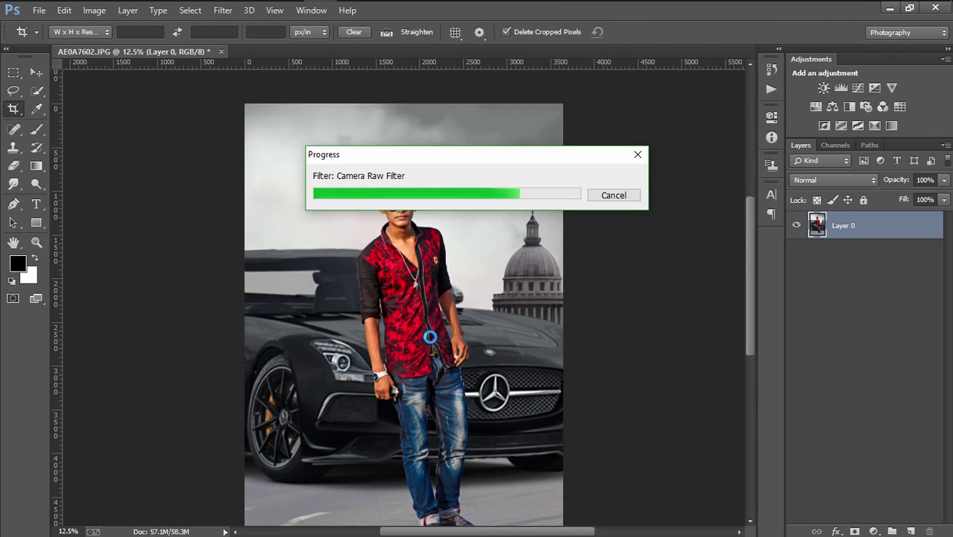
Zoom out to view the whole image and launch Nik Color Efex Pro 3.0 Complete.
key(ctrl+minus)
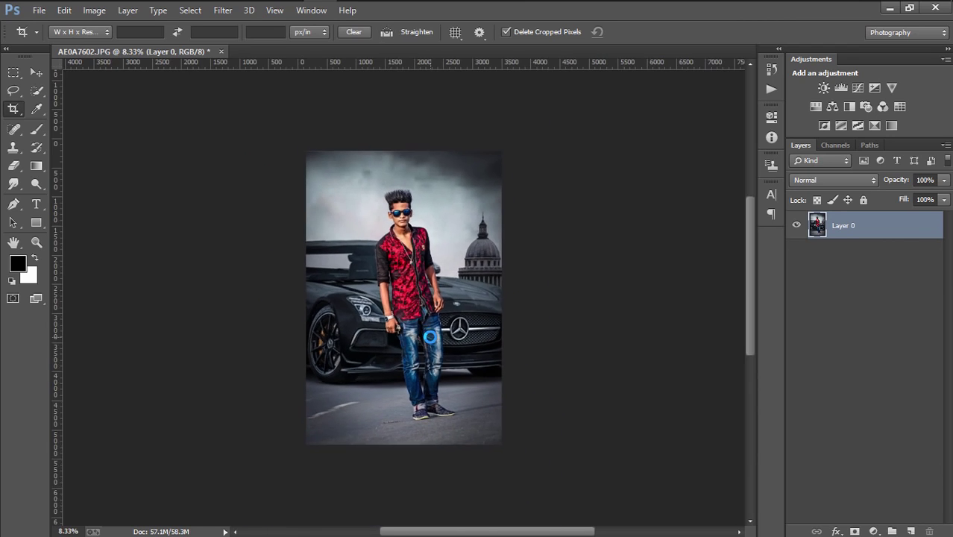
key(ctrl+minus)
key(ctrl+plus)
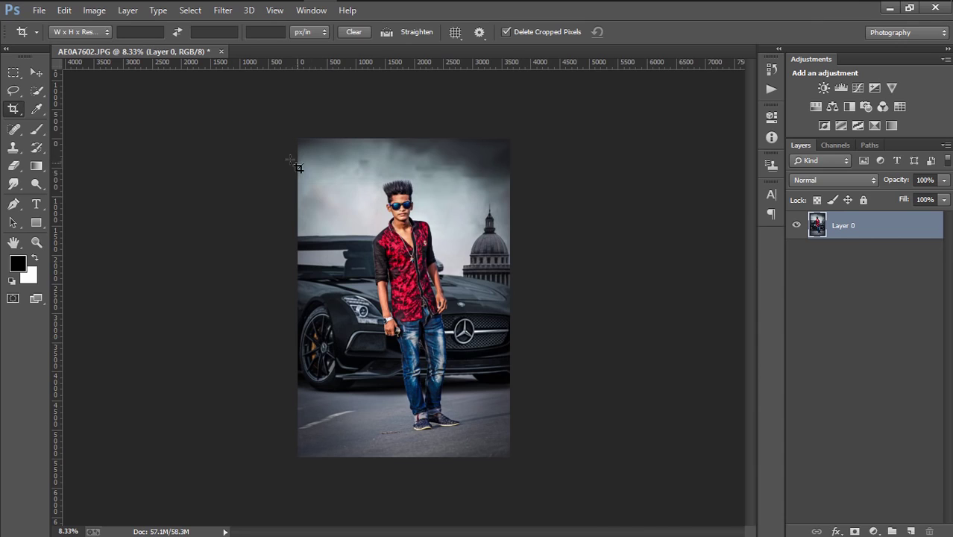
click(225, 10)
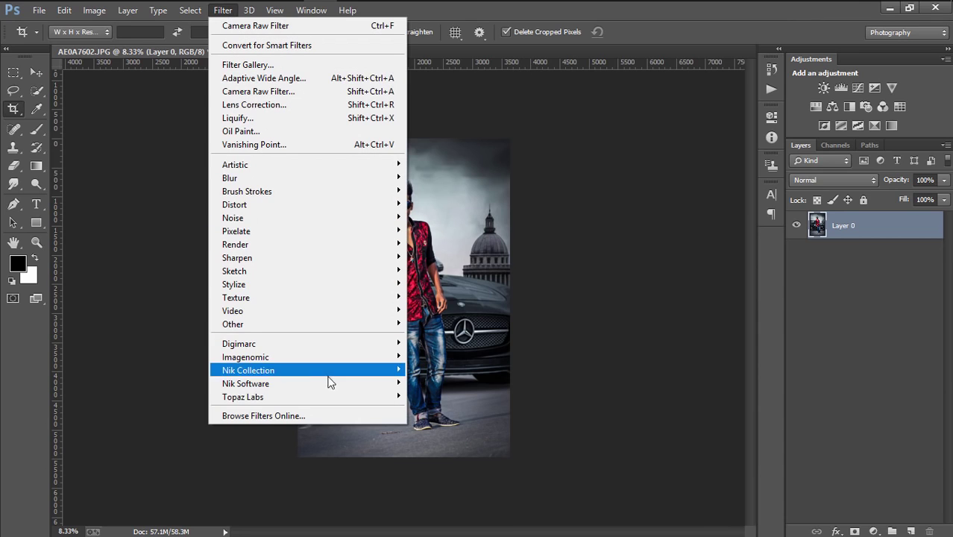
mouse_move(246, 383)
click(425, 382)
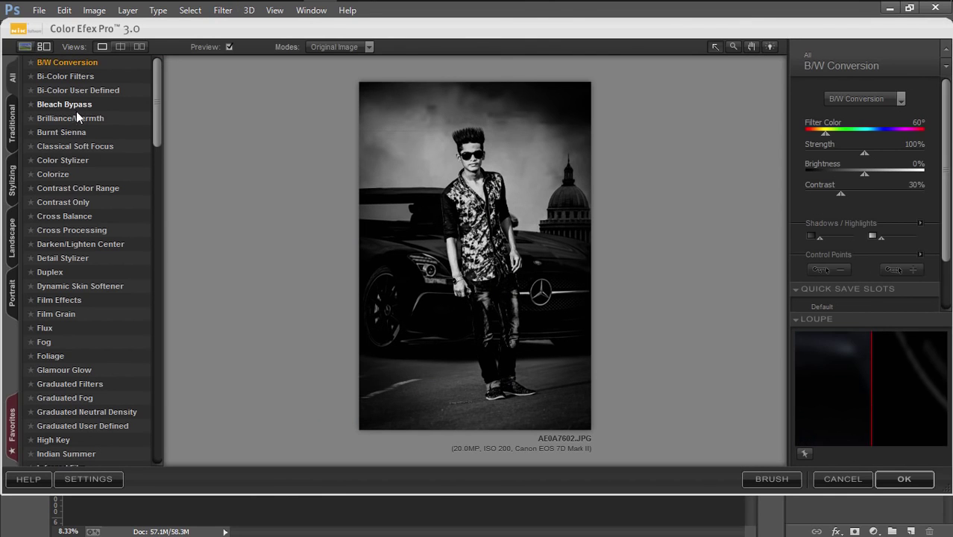
Preview the Brilliance/Warmth, Classical Soft Focus, contrast and Cross Balance filters.
click(75, 118)
click(72, 147)
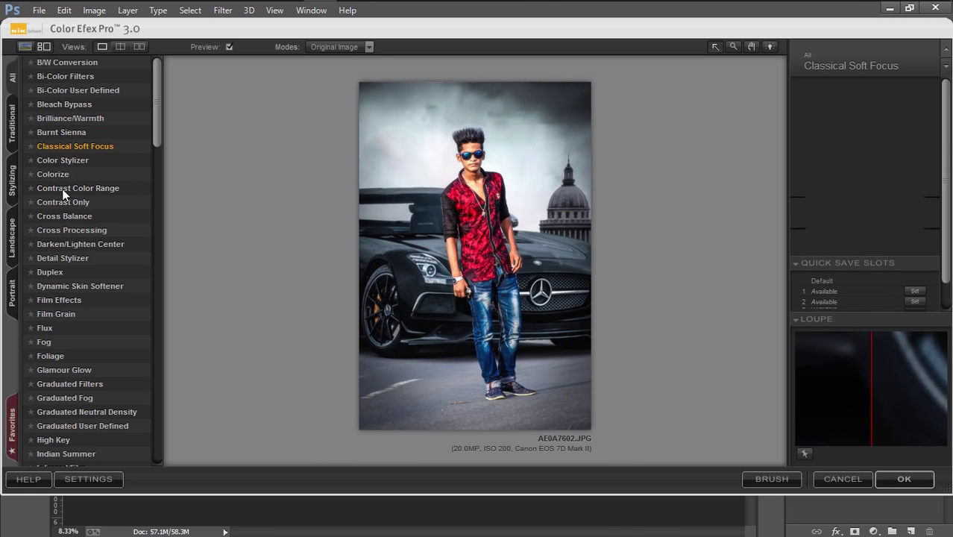
click(65, 189)
click(64, 216)
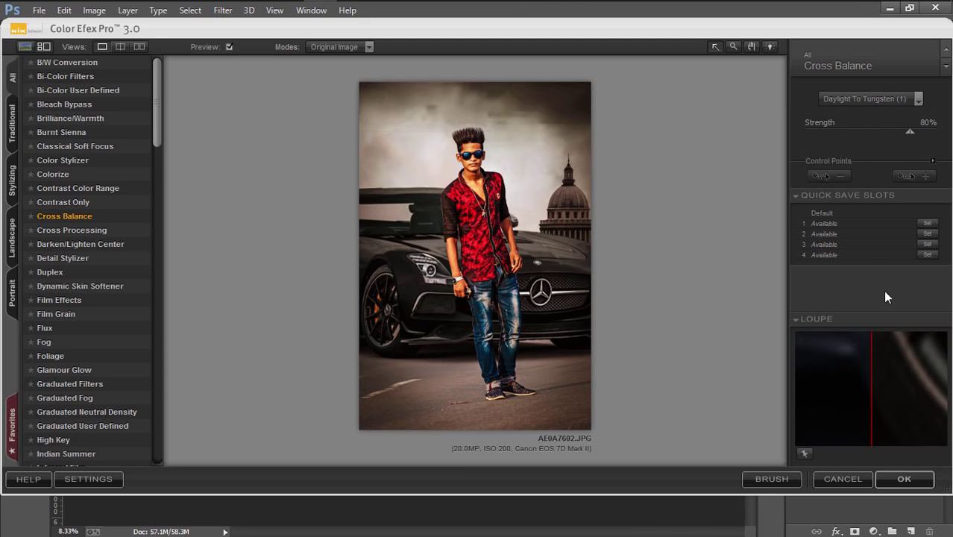
click(871, 97)
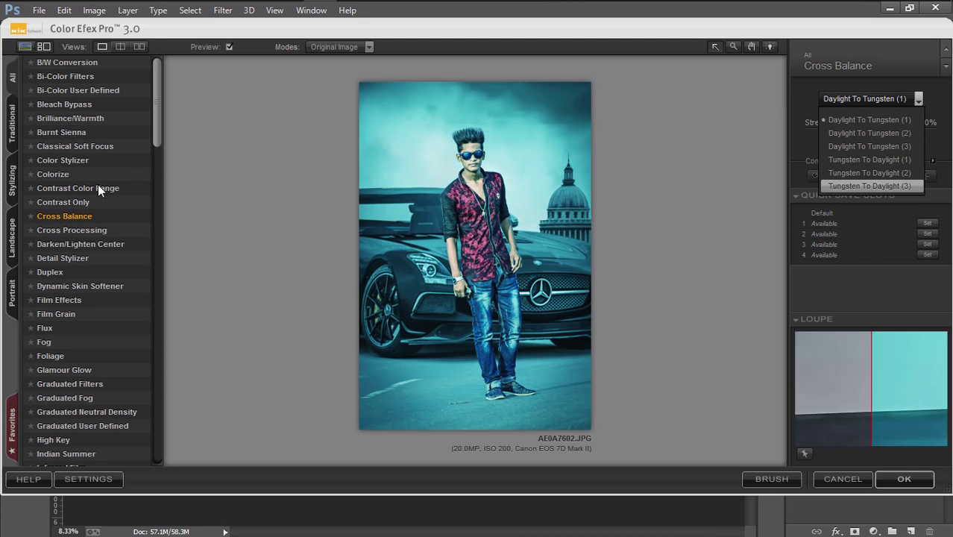
Choose Cross Processing with method B02 and lower its strength to 4%.
click(85, 232)
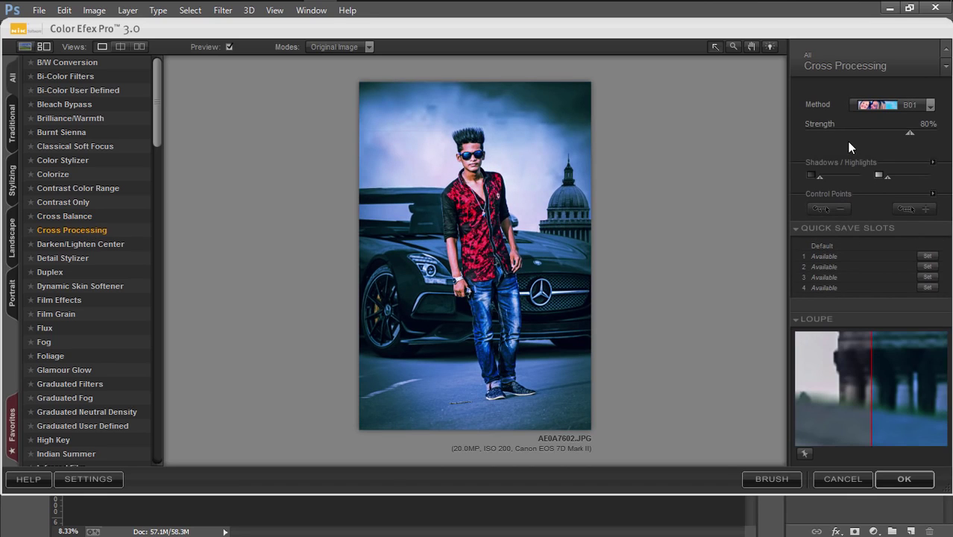
click(847, 134)
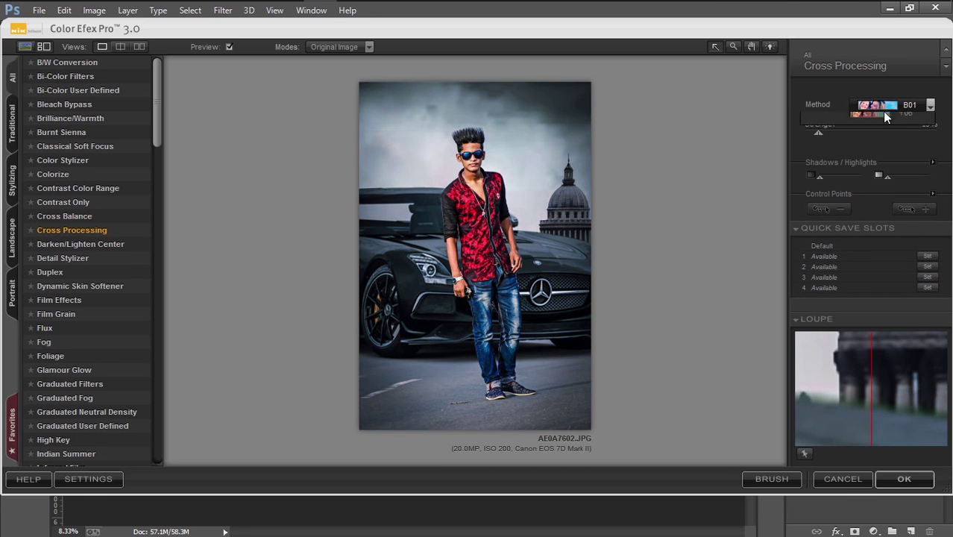
click(882, 109)
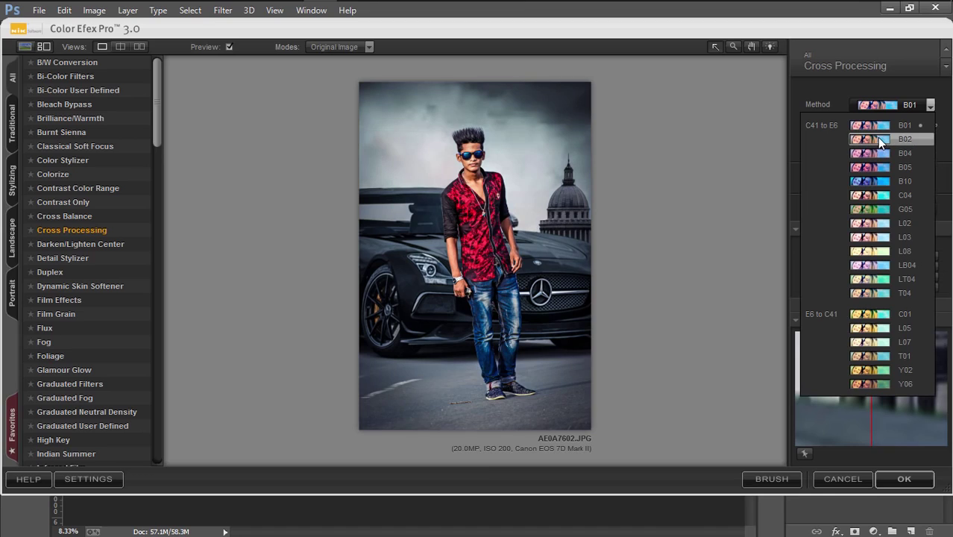
click(880, 140)
click(836, 133)
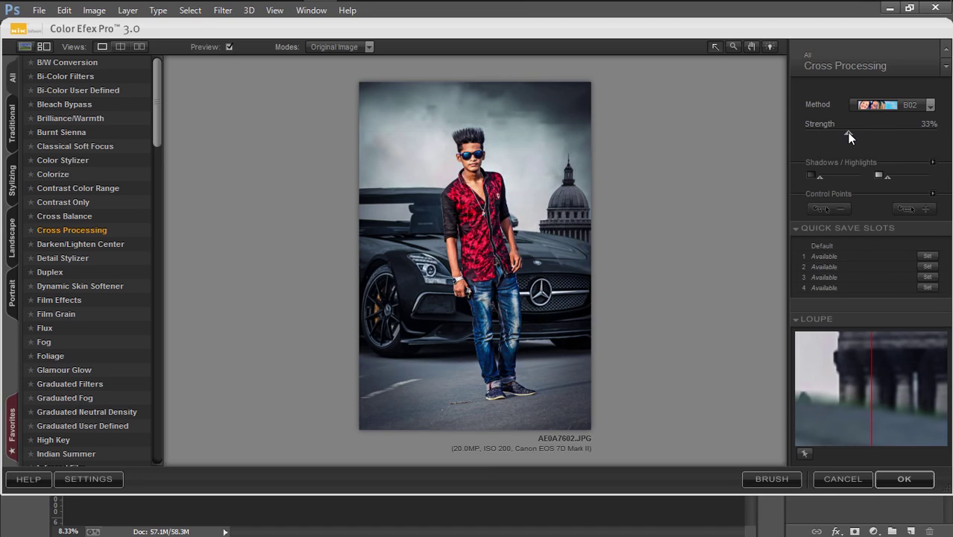
mouse_move(849, 136)
mouse_down()
mouse_move(811, 134)
mouse_move(830, 138)
mouse_up()
Apply the B02 Cross Processing effect to Layer 0 as CEP 3.0 - Cross Processing.
click(904, 479)
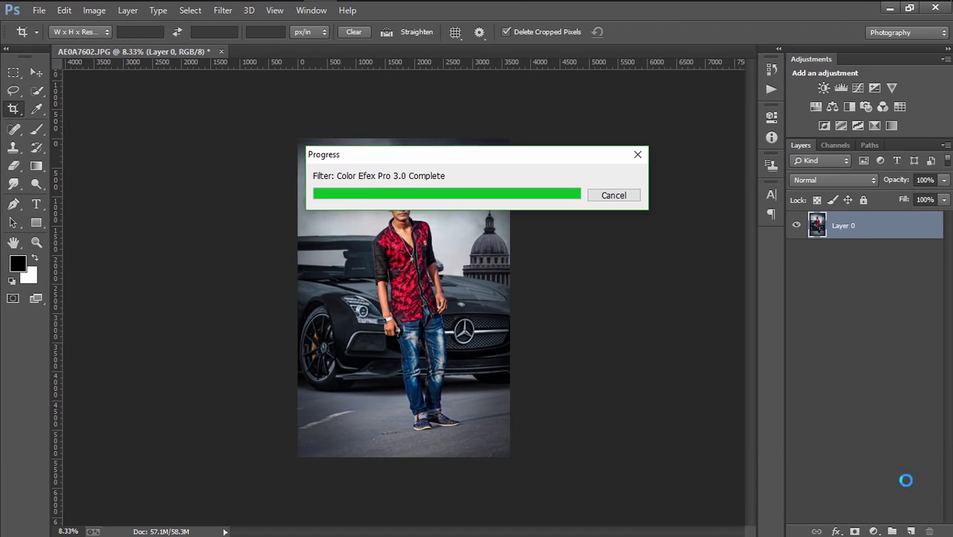